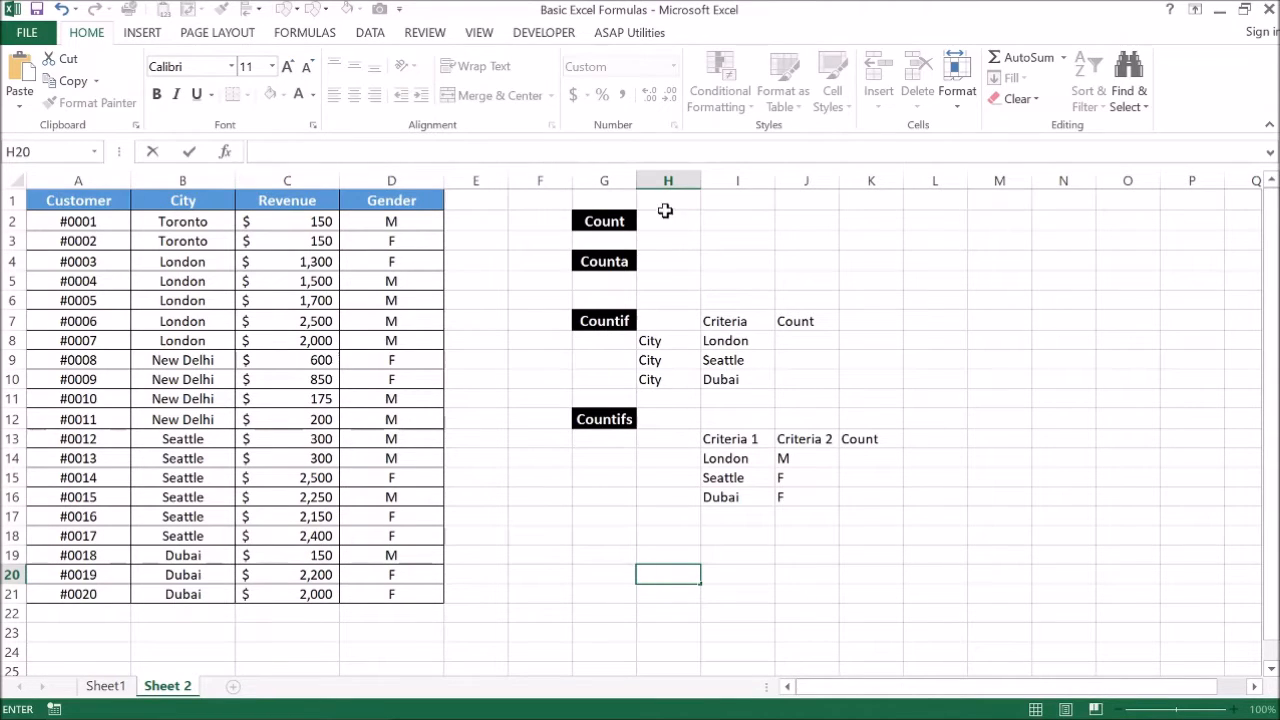
Enter a COUNT formula in cell I2 over the Gender column range D1:D21
{"action": "left_click", "coordinate": [716, 223]}
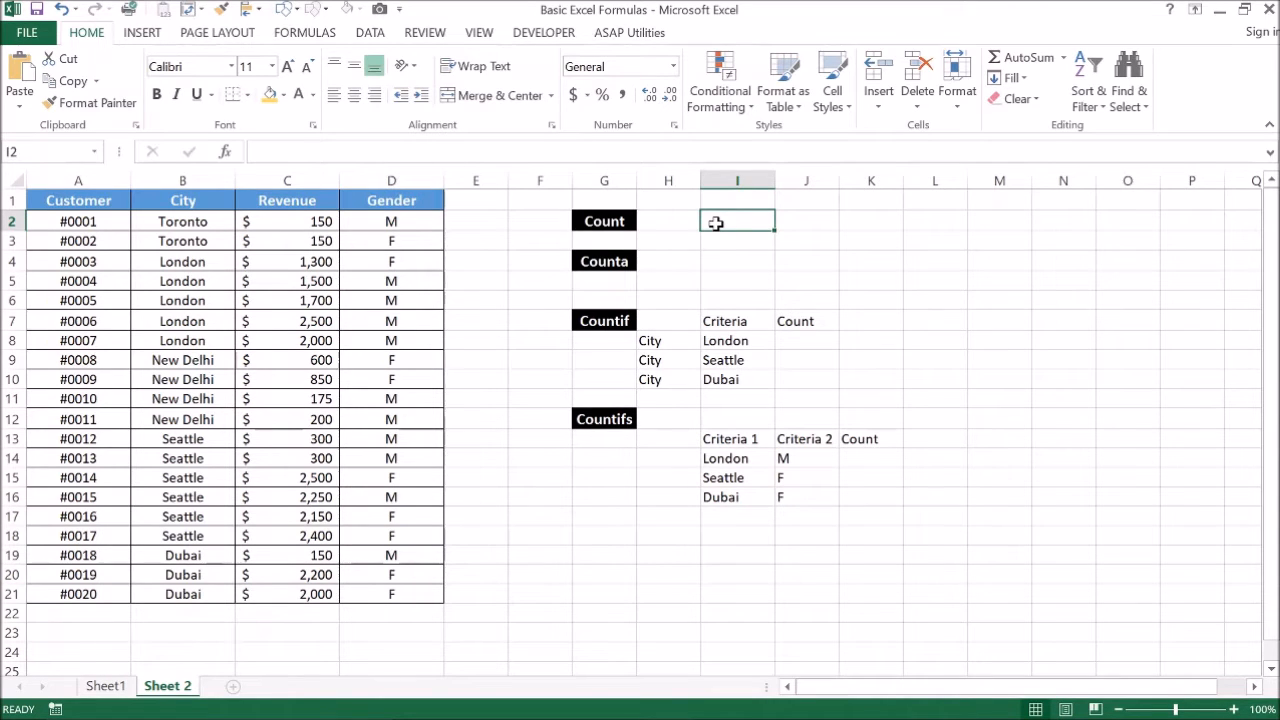
{"action": "type", "text": "="}
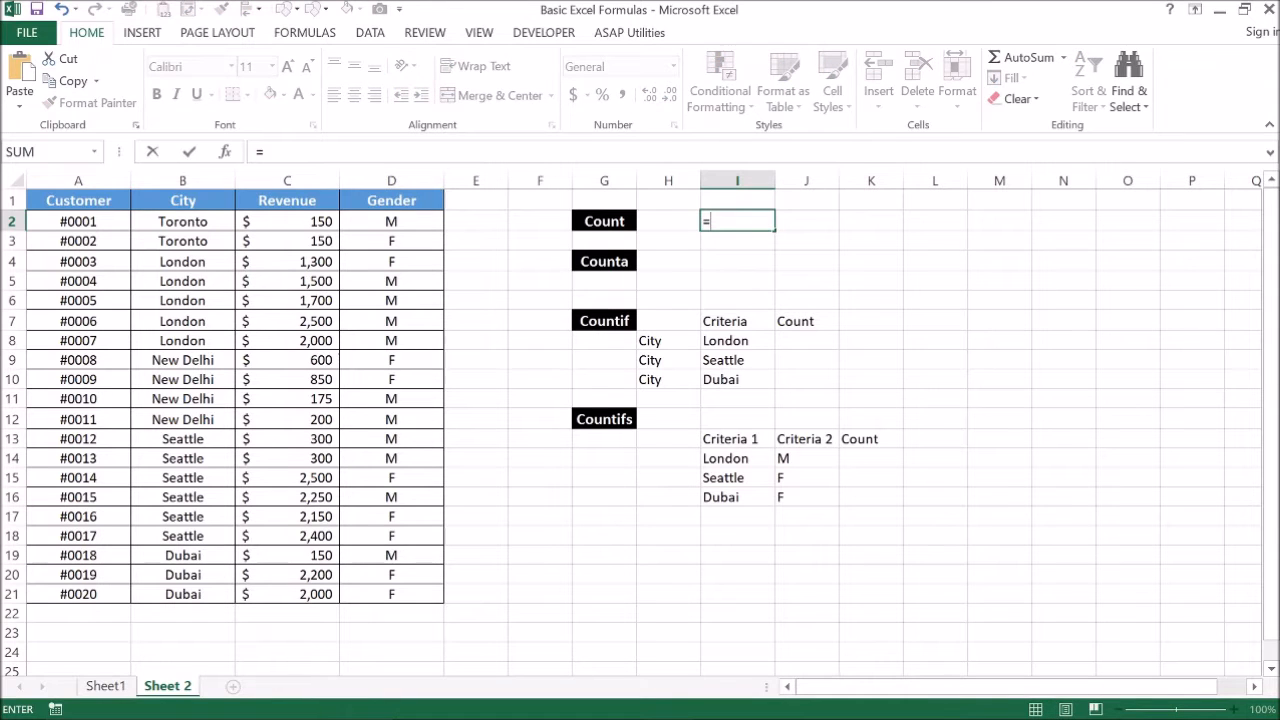
{"action": "type", "text": "cou"}
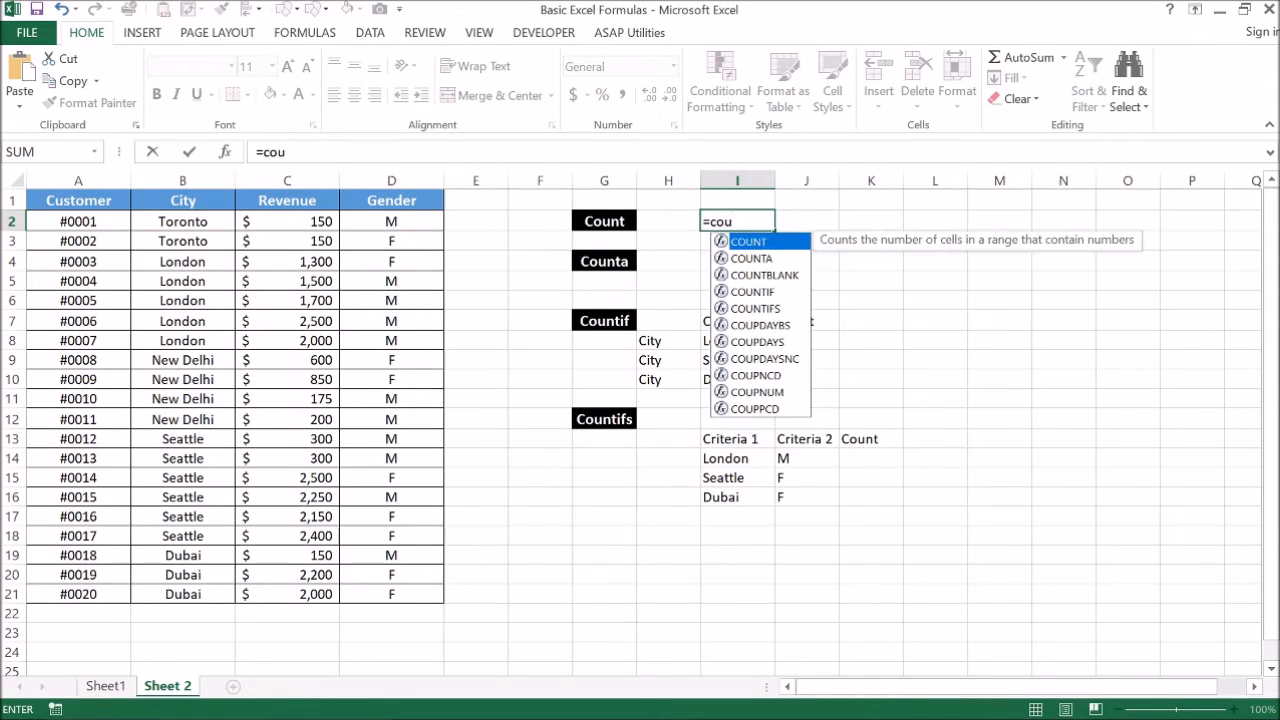
{"action": "type", "text": "nt"}
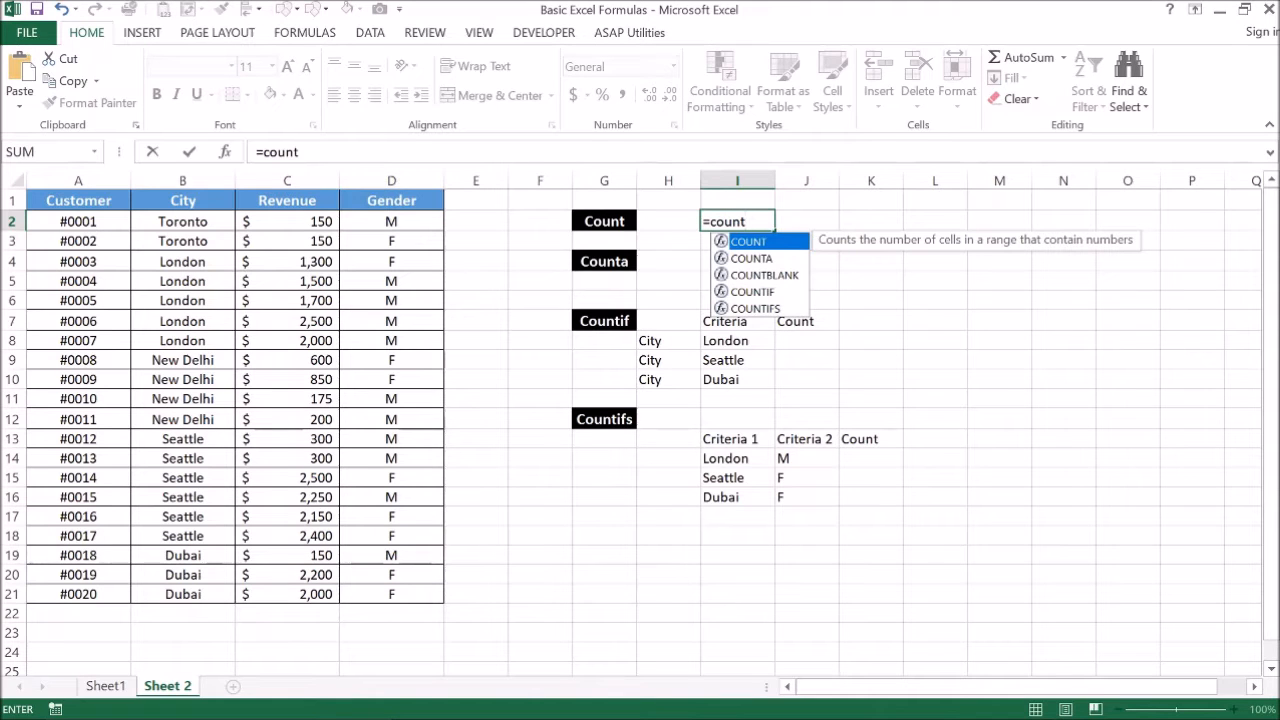
{"action": "type", "text": "("}
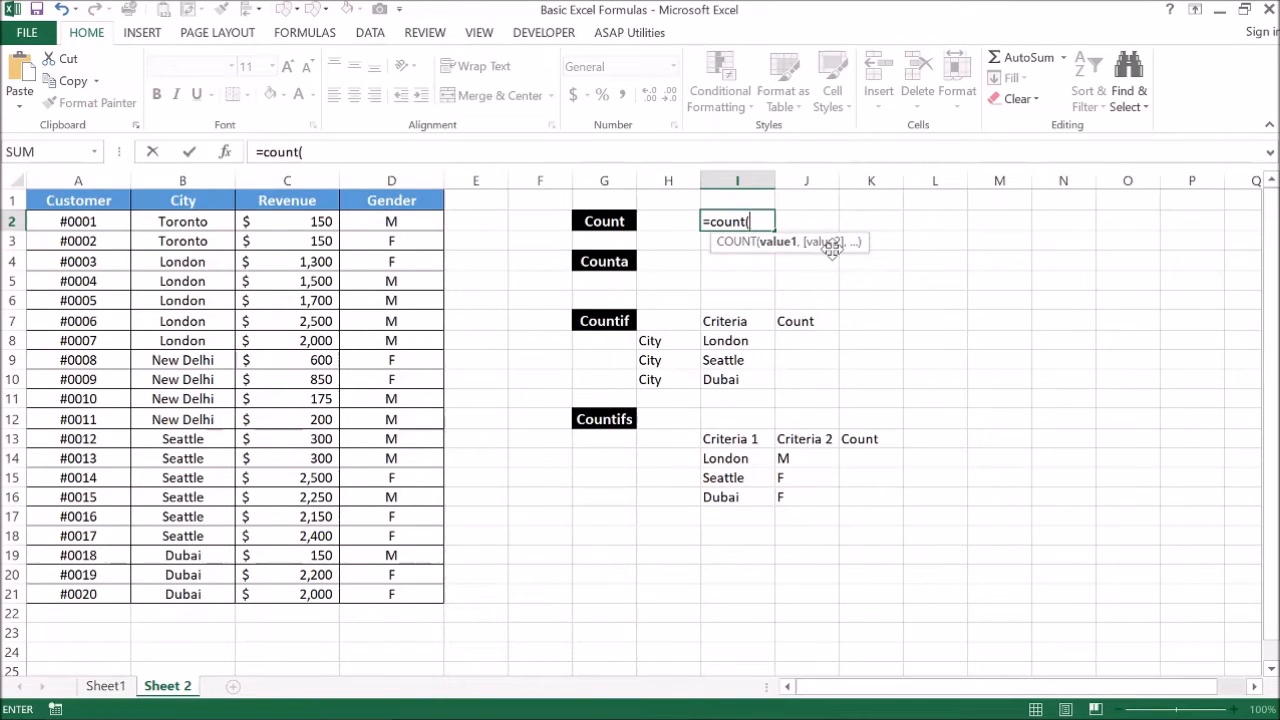
{"action": "left_click", "coordinate": [423, 222]}
{"action": "key", "text": "ctrl+Up"}
{"action": "key", "text": "ctrl+shift+Down"}
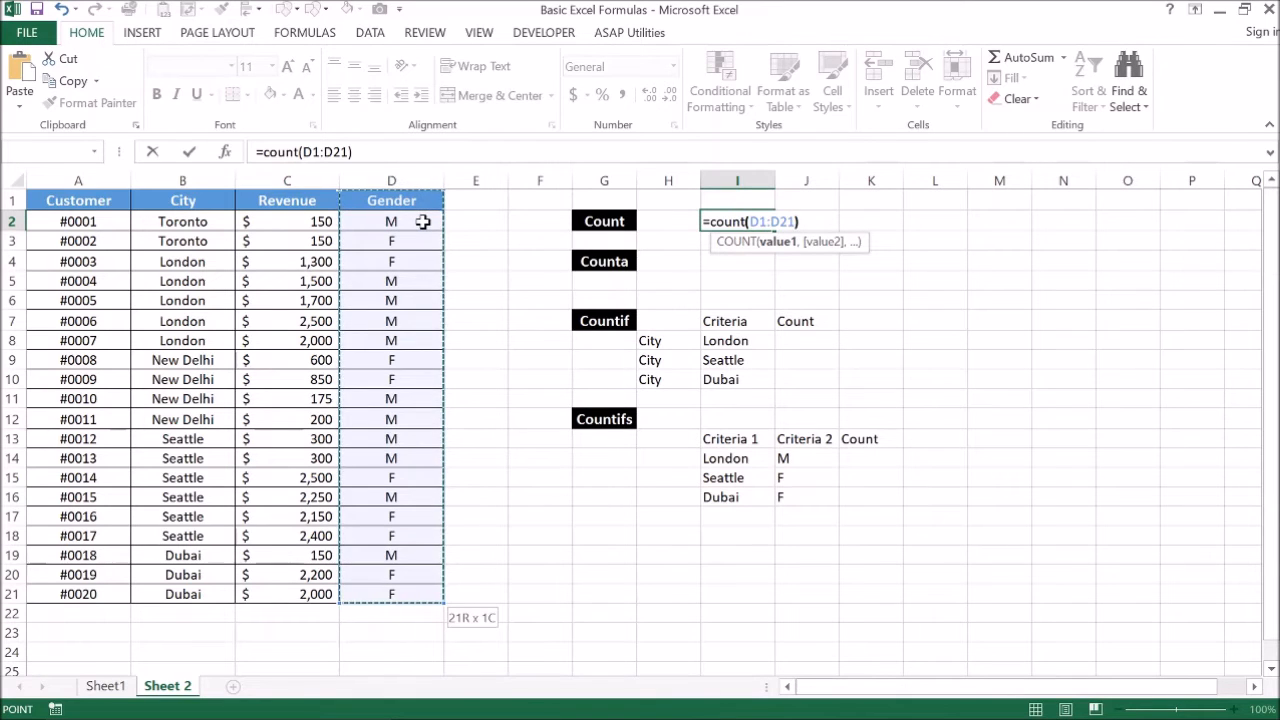
{"action": "type", "text": ")"}
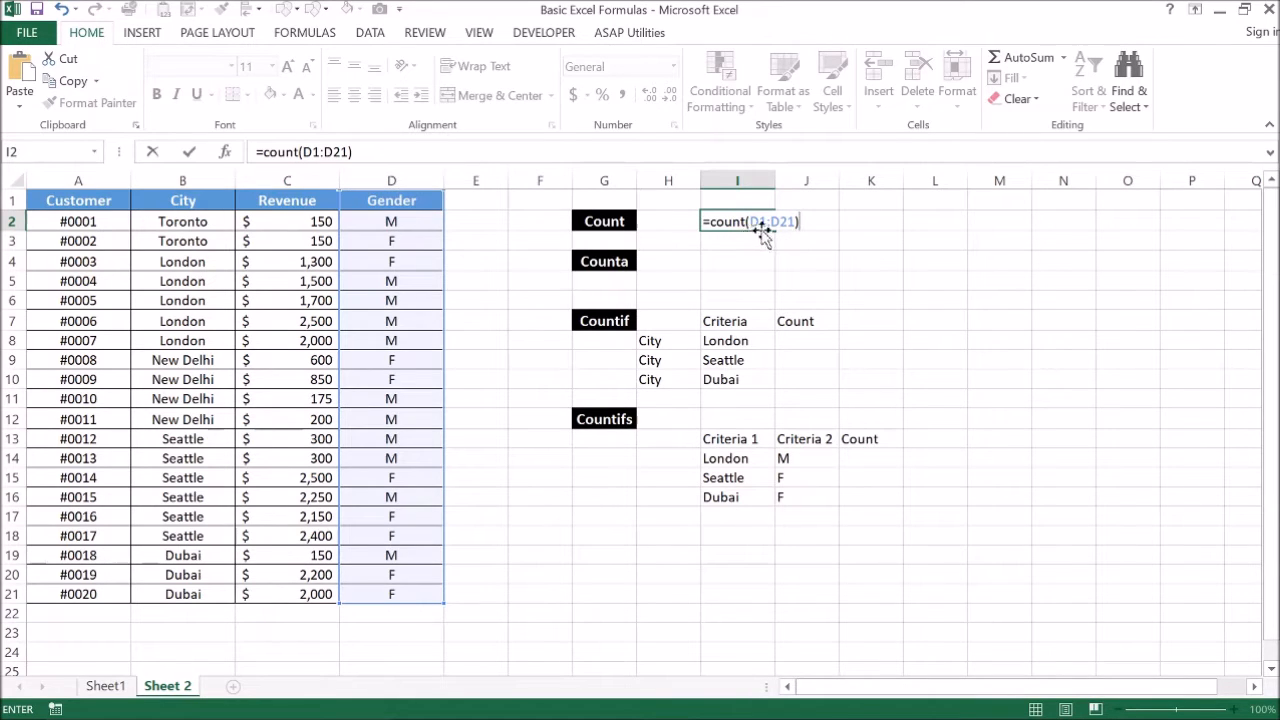
{"action": "key", "text": "Return"}
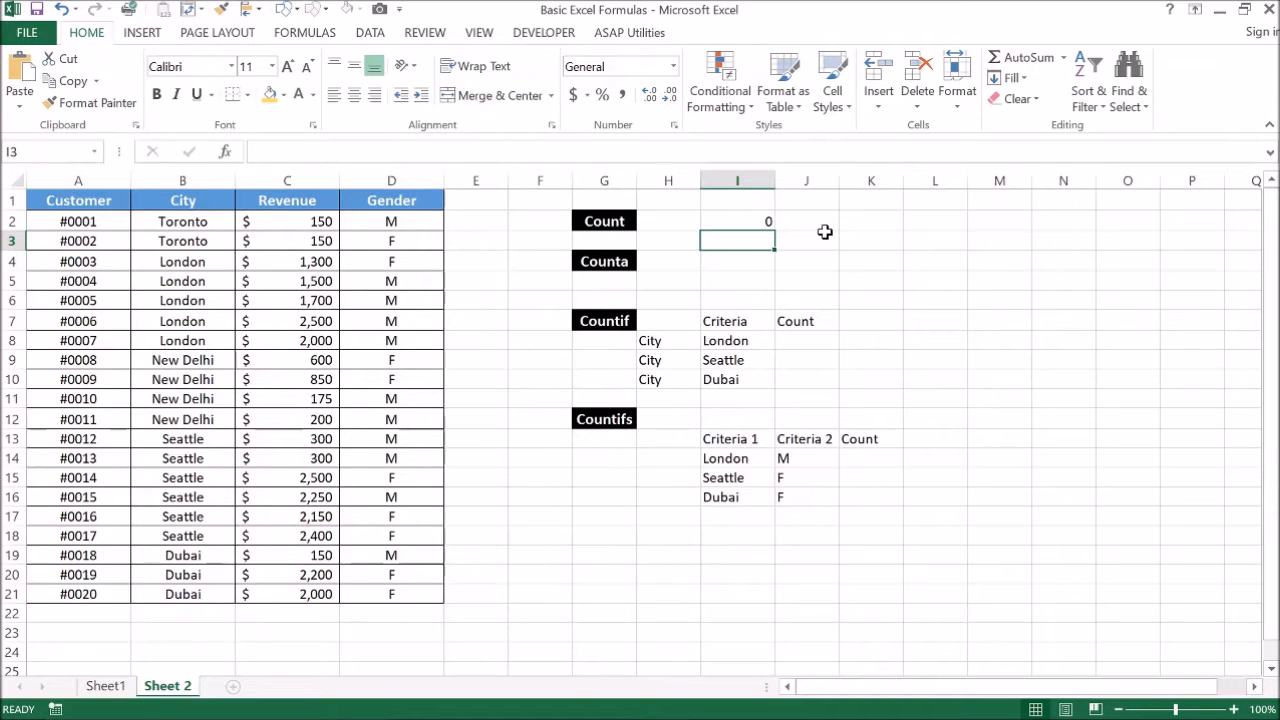
Replace the range in the COUNT formula in I2 with the revenue cells C3:C7
{"action": "key", "text": "Up"}
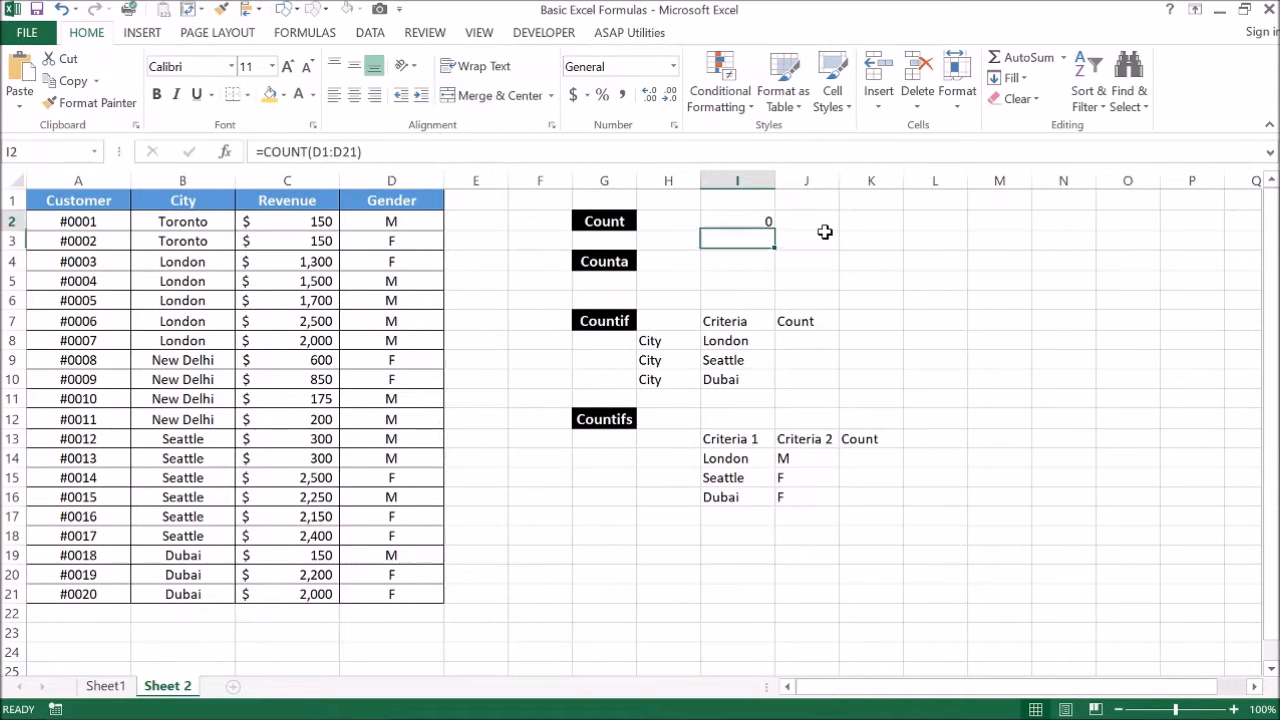
{"action": "key", "text": "F2"}
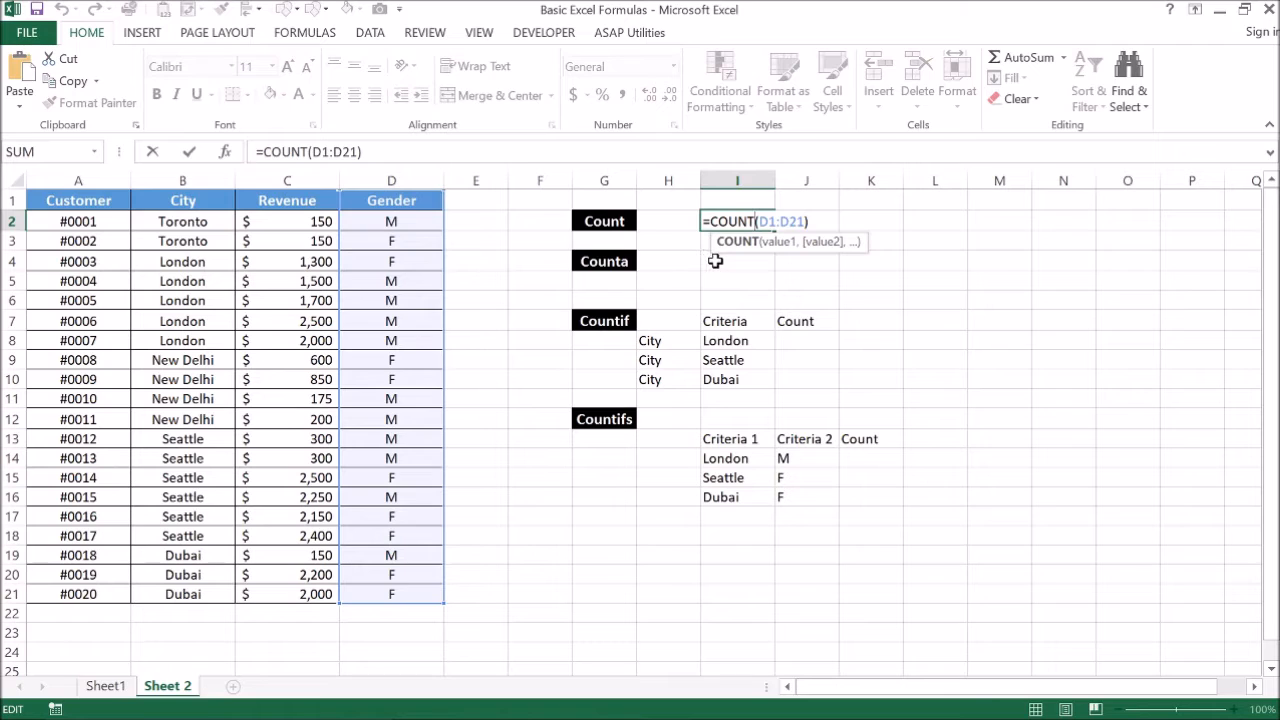
{"action": "key", "text": "Left"}
{"action": "key", "text": "Left"}
{"action": "key", "text": "Left"}
{"action": "key", "text": "Left"}
{"action": "key", "text": "Left"}
{"action": "key", "text": "Left"}
{"action": "key", "text": "shift+Right"}
{"action": "key", "text": "shift+Right"}
{"action": "key", "text": "shift+Right"}
{"action": "key", "text": "shift+Right"}
{"action": "key", "text": "shift+Right"}
{"action": "key", "text": "shift+Right"}
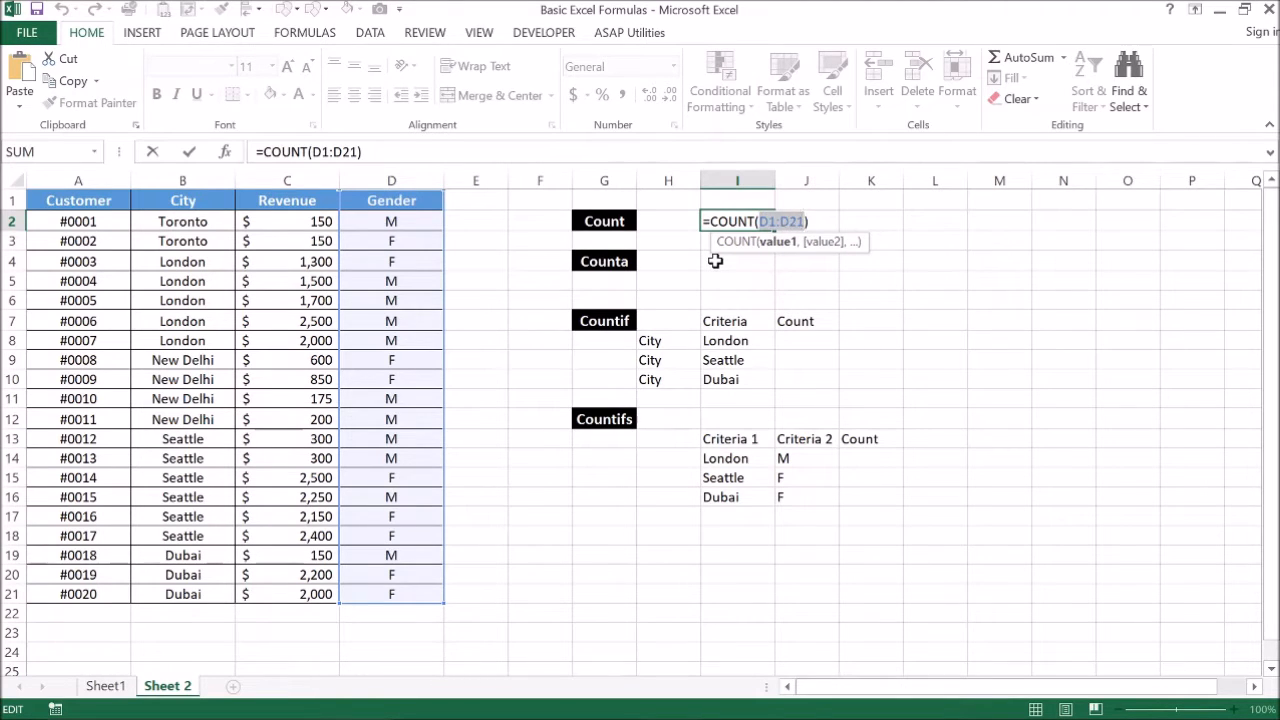
{"action": "key", "text": "BackSpace"}
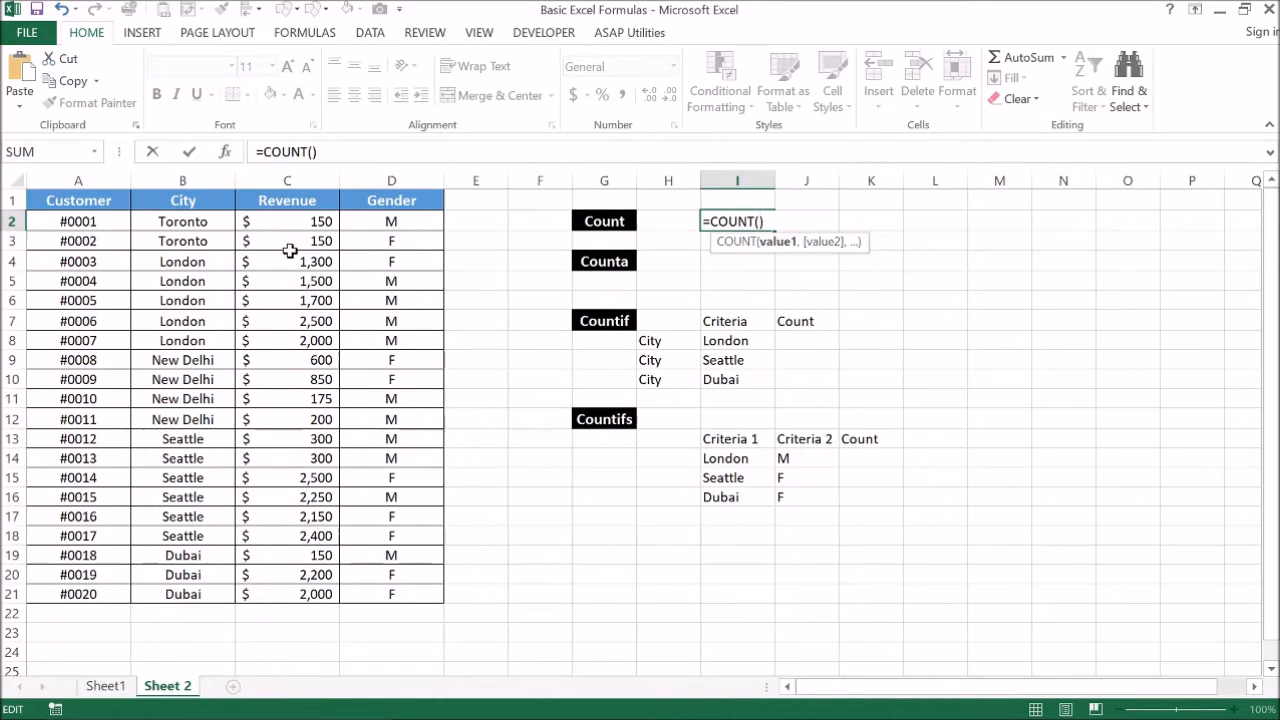
{"action": "left_click_drag", "start_coordinate": [291, 243], "coordinate": [287, 309]}
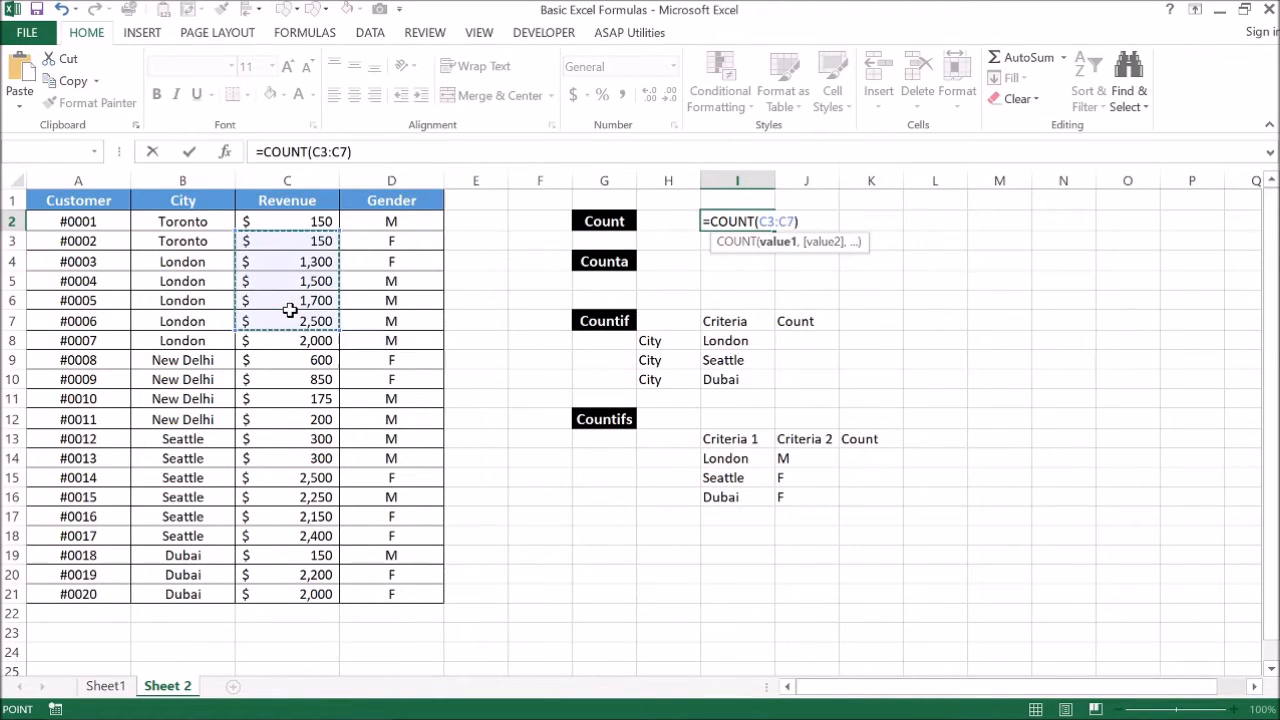
{"action": "key", "text": "Return"}
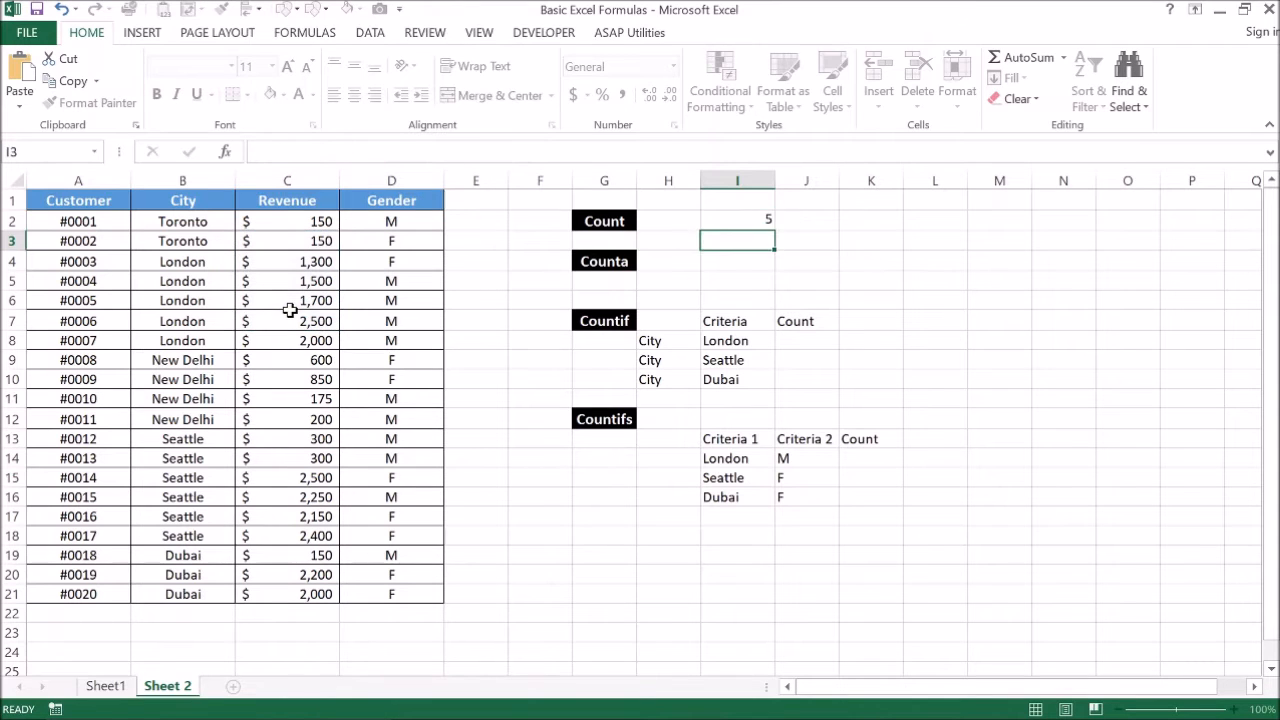
Change the COUNT formula in I2 to cover all revenue values in C2:C21
{"action": "key", "text": "Up"}
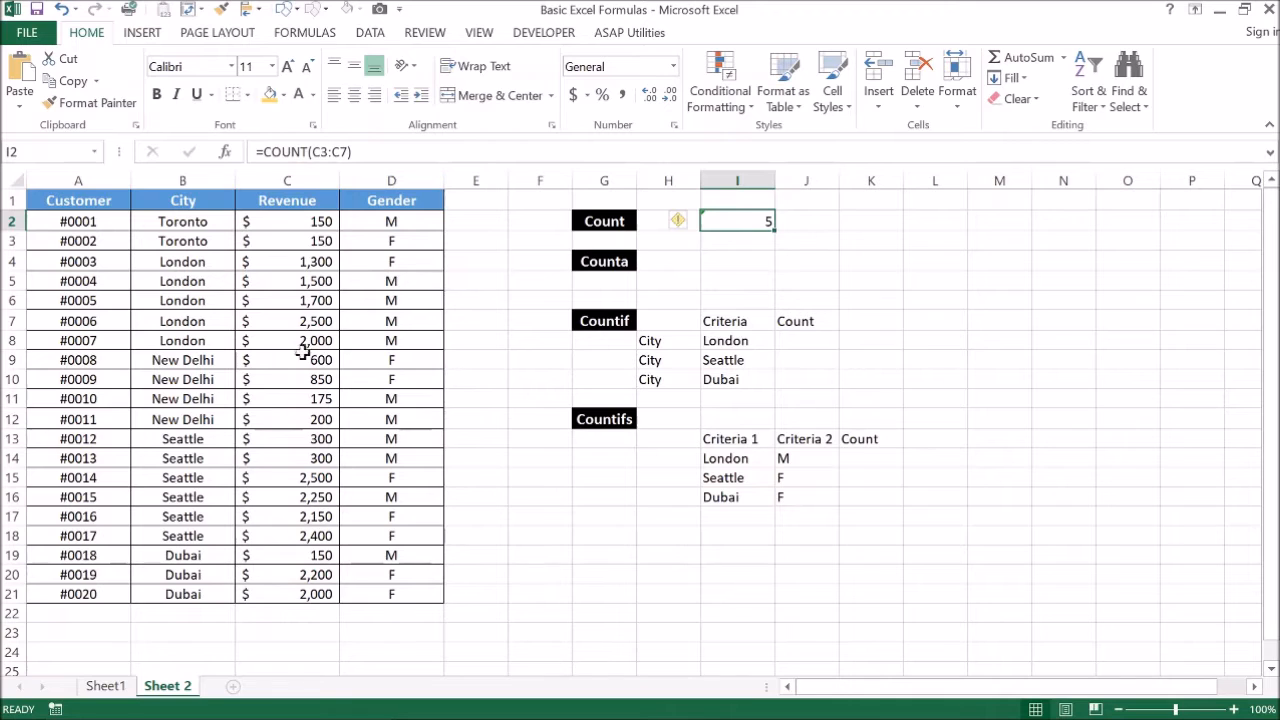
{"action": "double_click", "coordinate": [743, 218]}
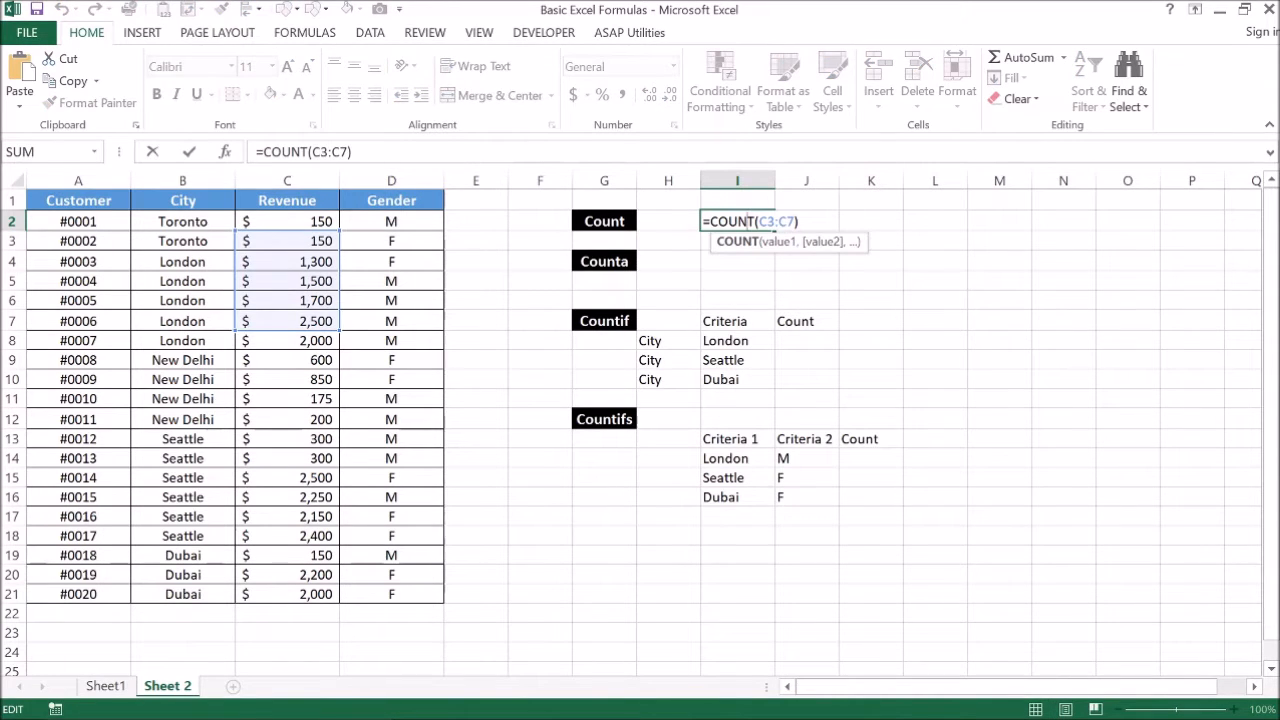
{"action": "left_click_drag", "start_coordinate": [757, 221], "coordinate": [800, 221]}
{"action": "key", "text": "BackSpace"}
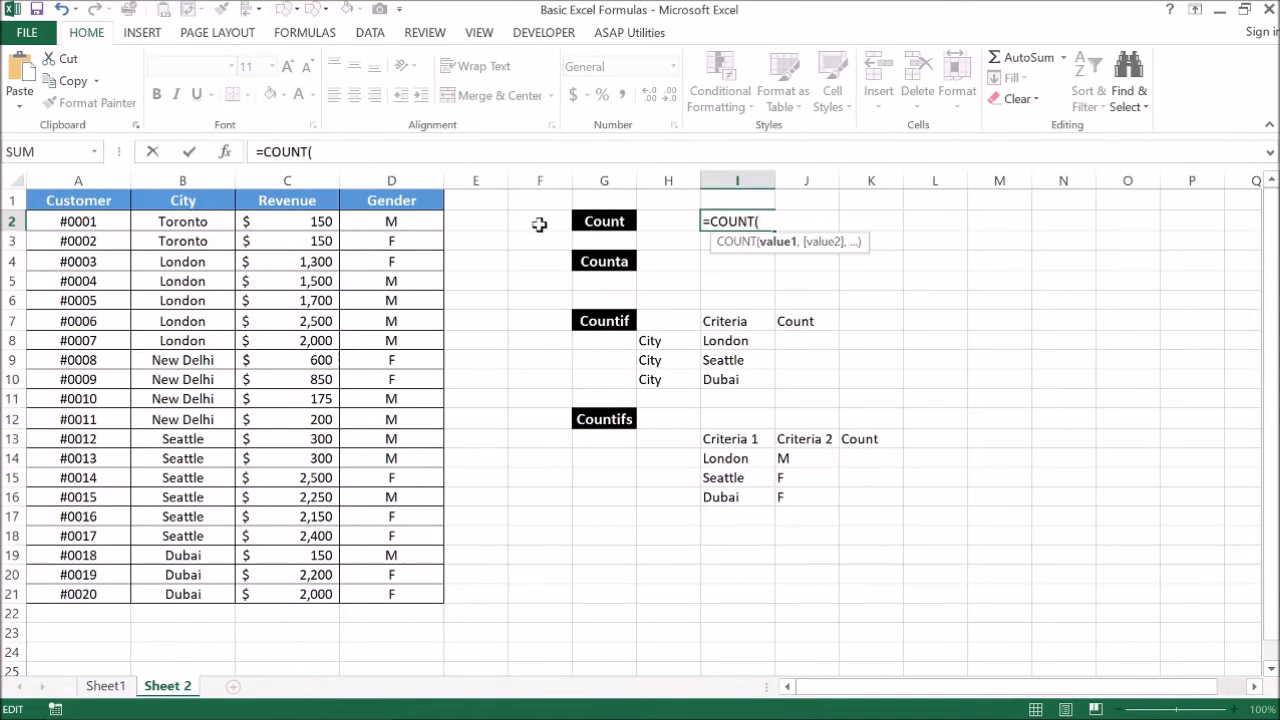
{"action": "left_click", "coordinate": [320, 221]}
{"action": "key", "text": "ctrl+shift+Down"}
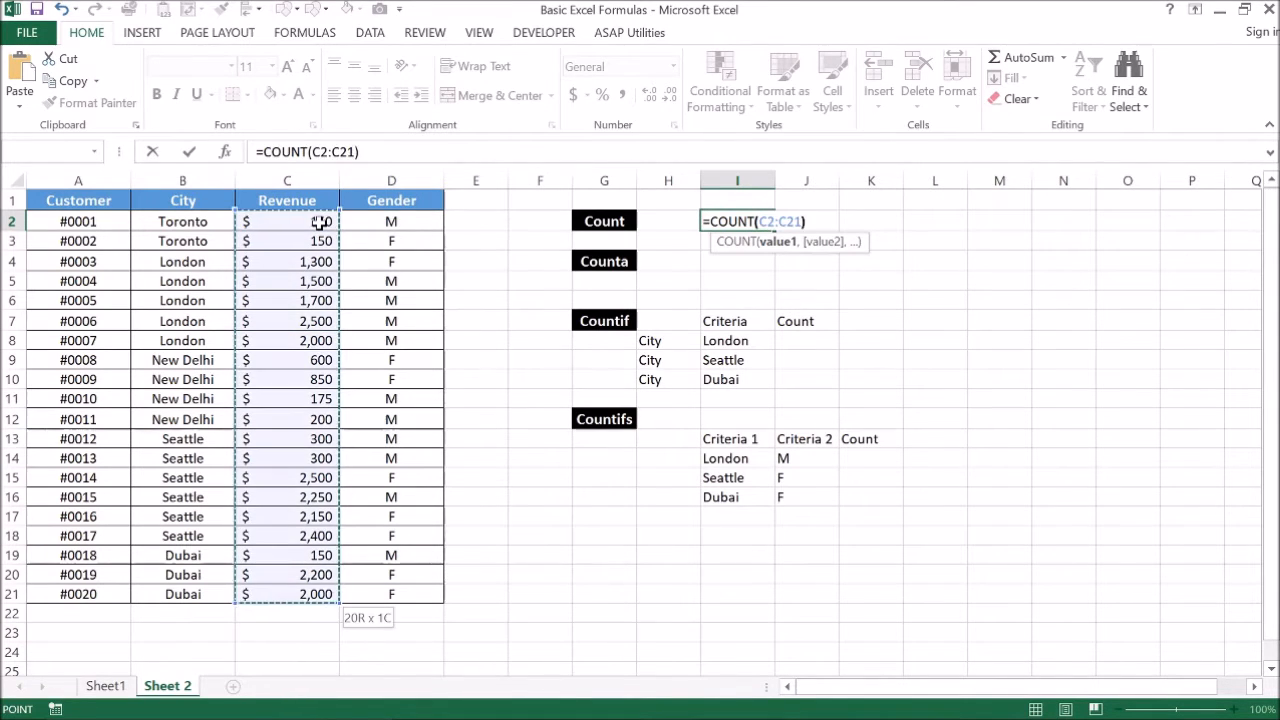
{"action": "key", "text": "Return"}
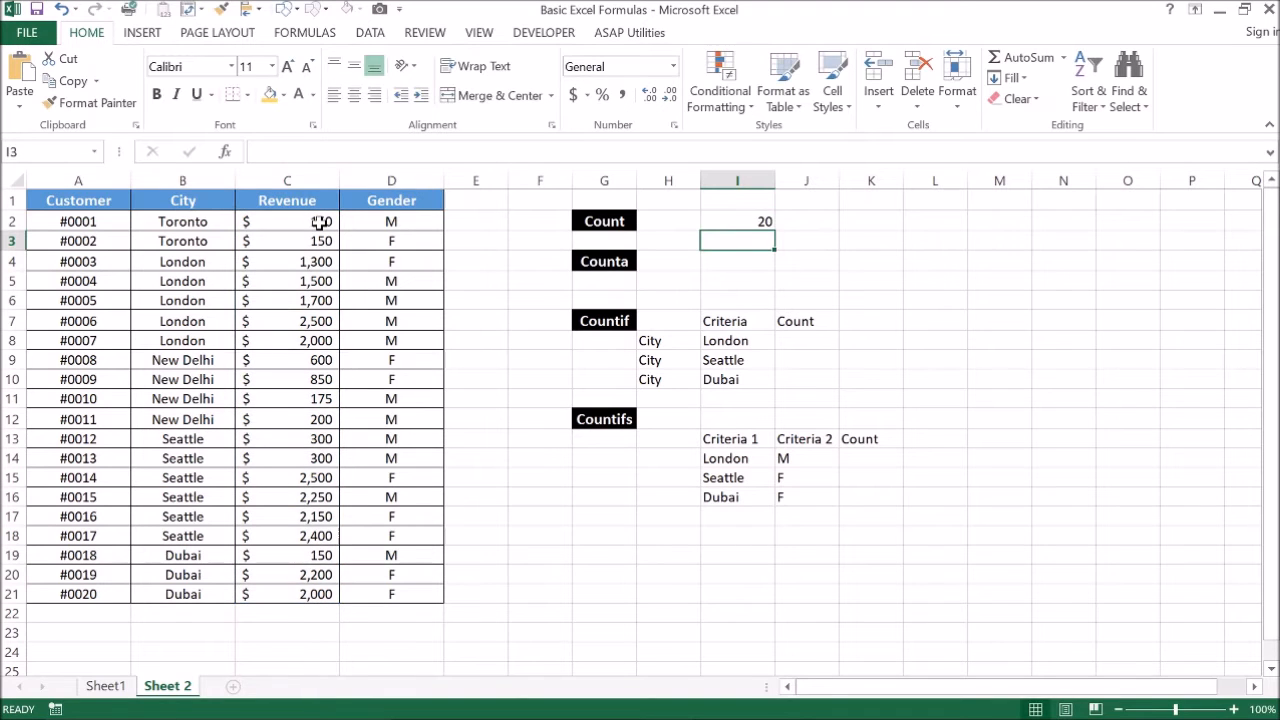
Edit the COUNT formula in I2 to reference the entire Revenue column, C:C
{"action": "key", "text": "Up"}
{"action": "key", "text": "F2"}
{"action": "key", "text": "ctrl+shift+Right"}
{"action": "key", "text": "ctrl+shift+Right"}
{"action": "key", "text": "Delete"}
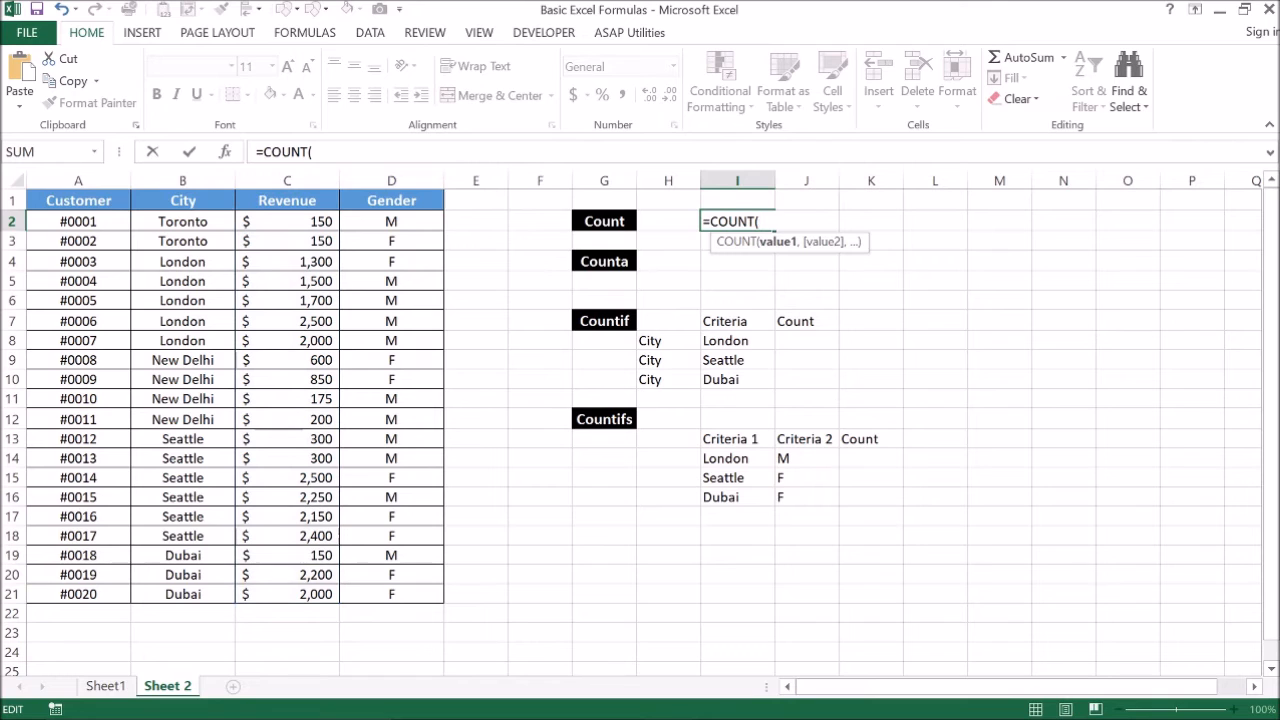
{"action": "left_click", "coordinate": [297, 172]}
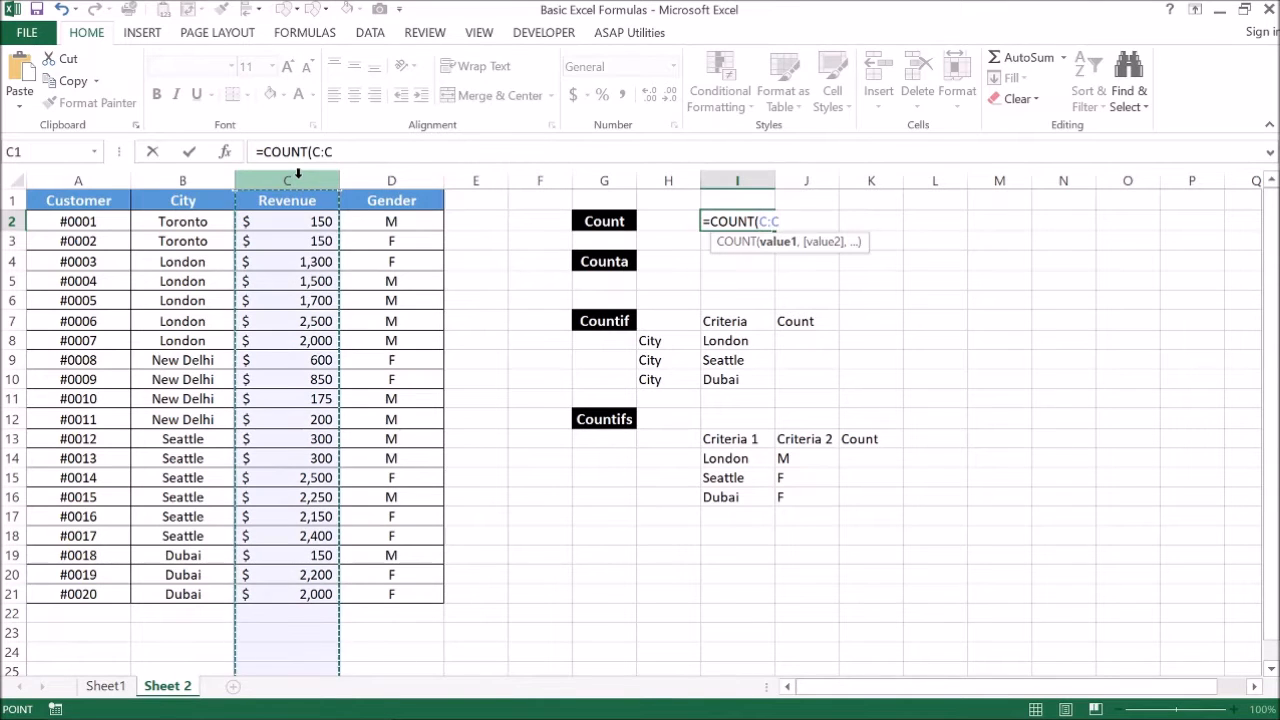
{"action": "type", "text": ")"}
{"action": "key", "text": "ctrl+Return"}
{"action": "key", "text": "Return"}
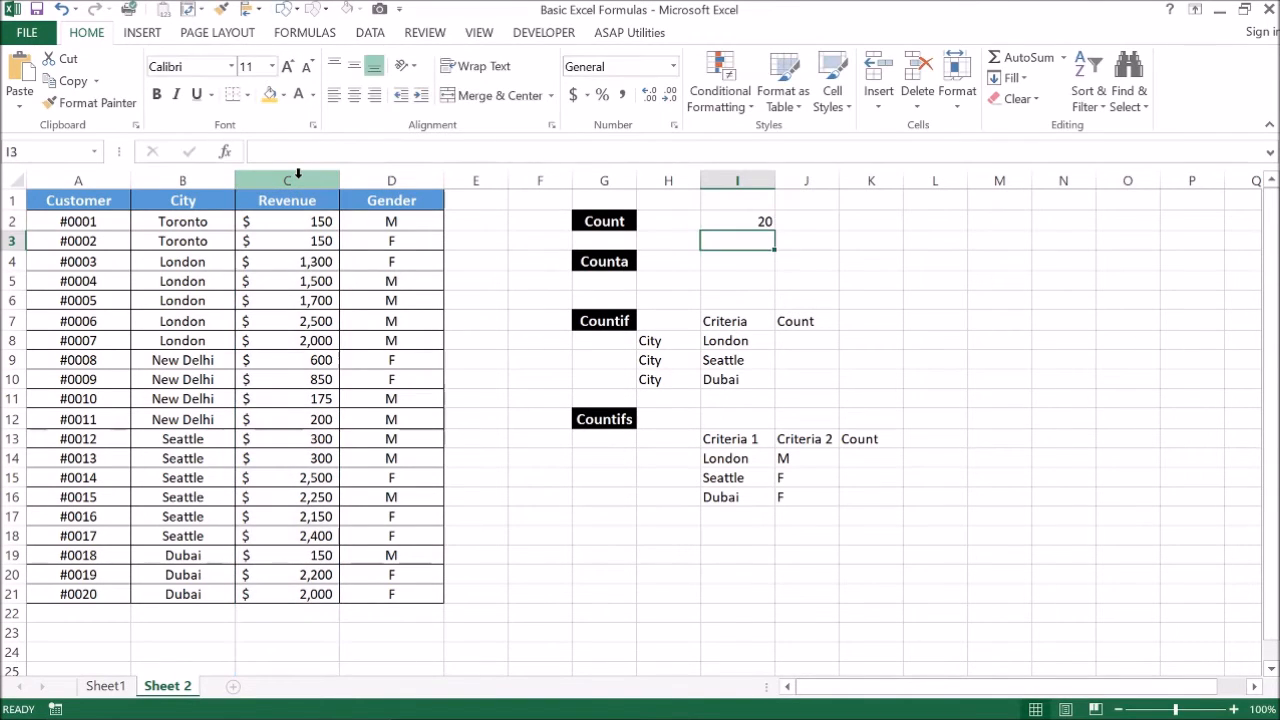
Check the COUNT result in I2 against the revenue values by selecting C2:C21
{"action": "key", "text": "Up"}
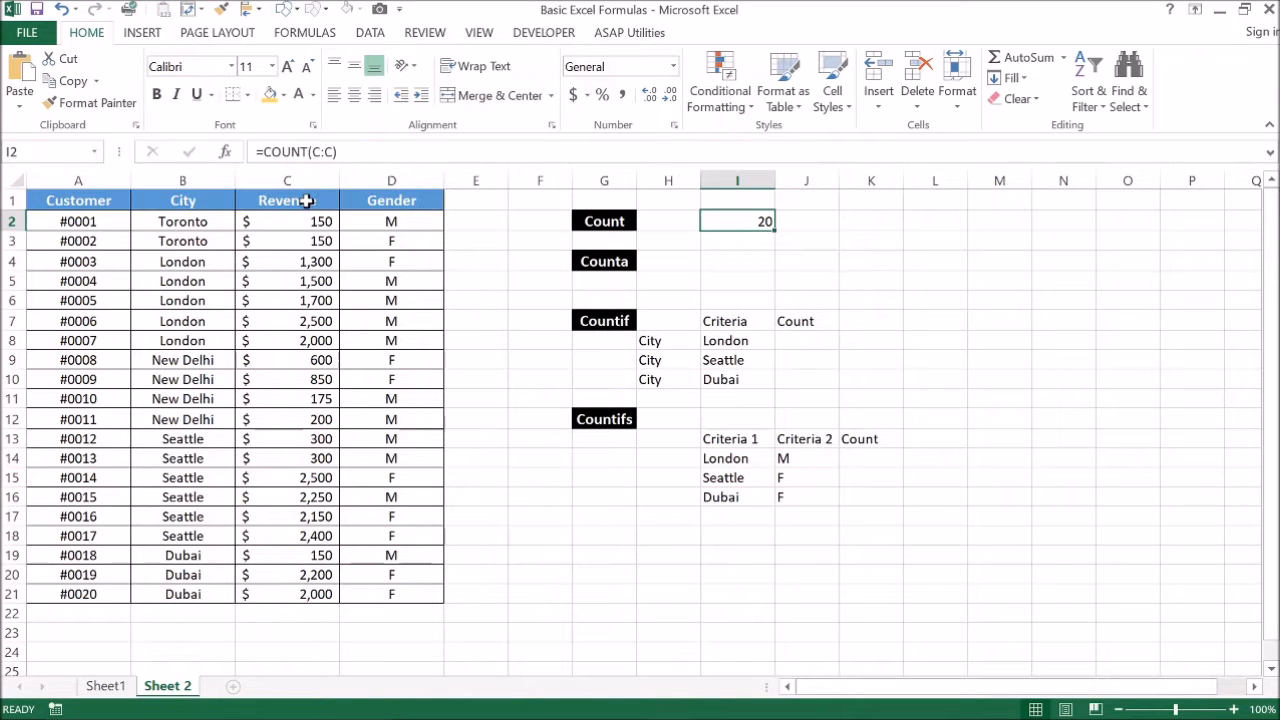
{"action": "left_click", "coordinate": [300, 227]}
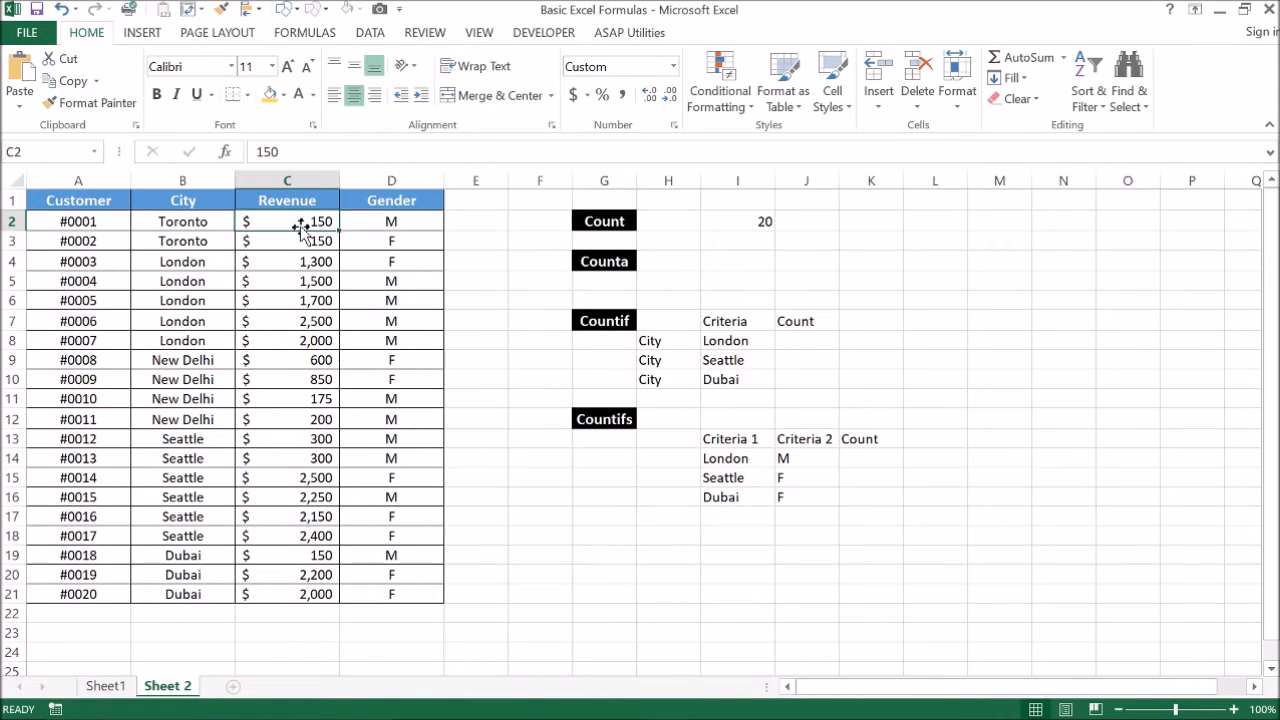
{"action": "key", "text": "ctrl+shift+Down"}
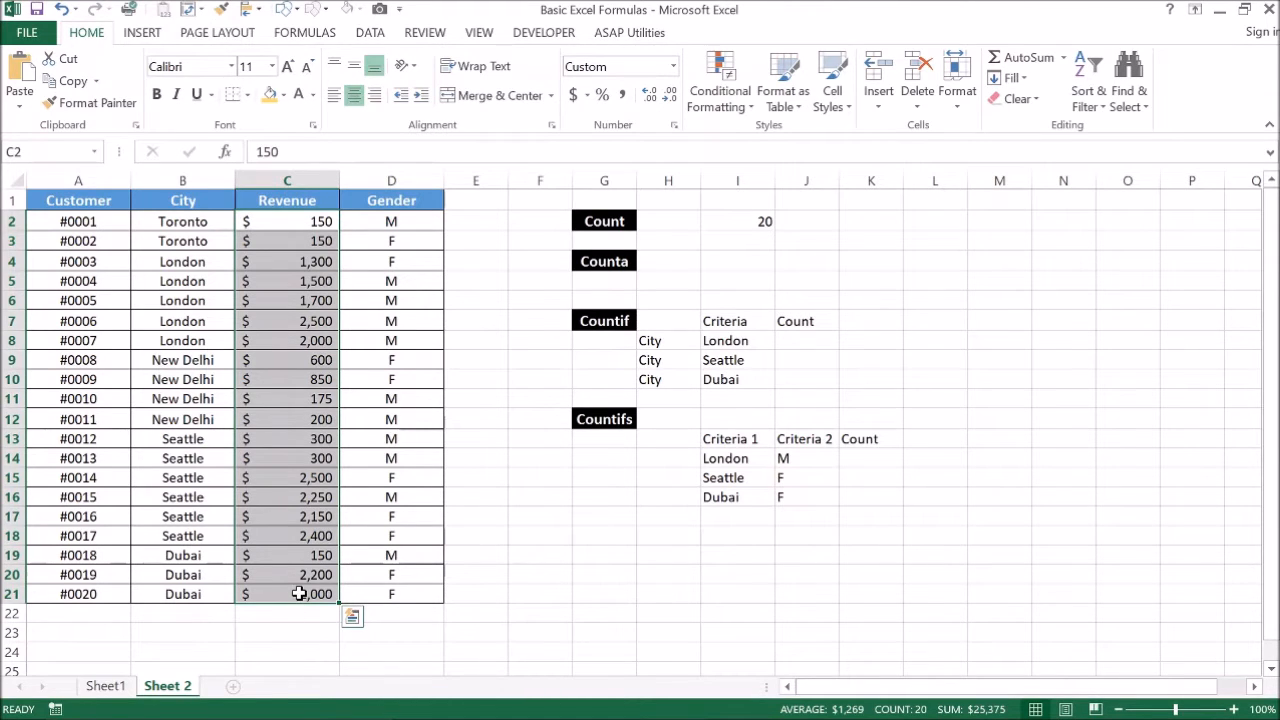
Enter a COUNTA formula in cell I4 over the revenue cells C2:C7
{"action": "left_click", "coordinate": [727, 263]}
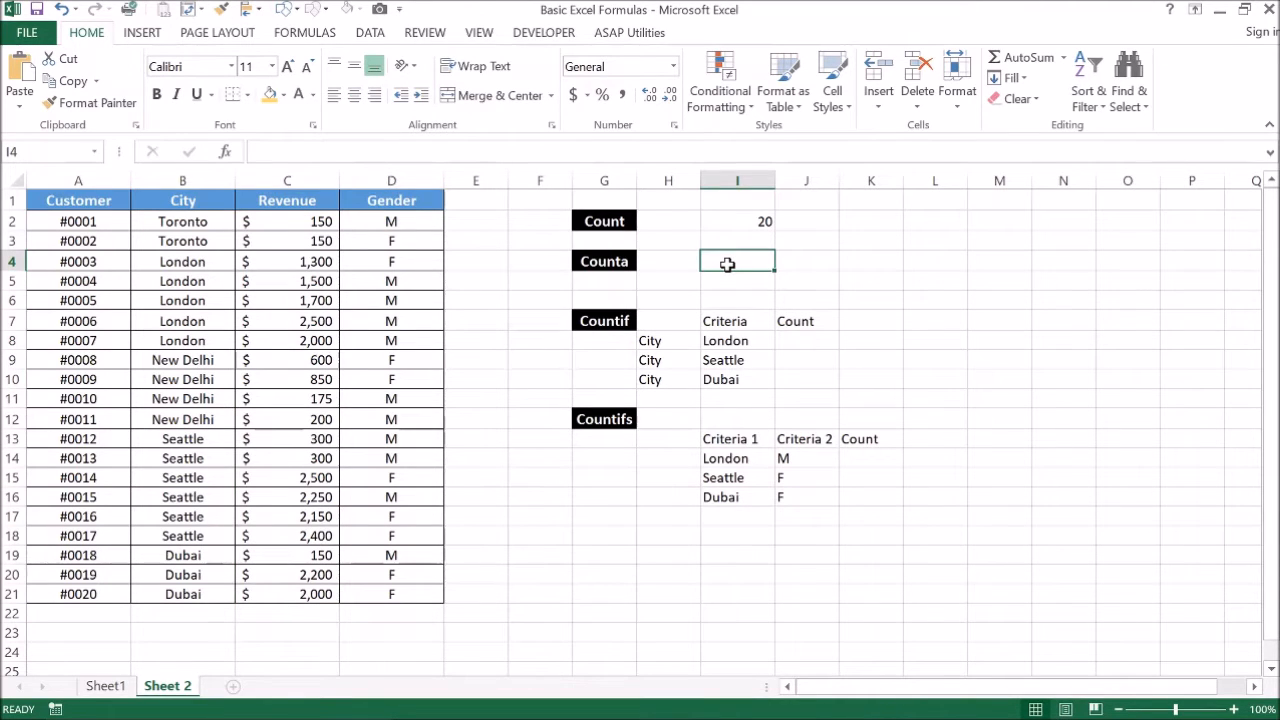
{"action": "type", "text": "="}
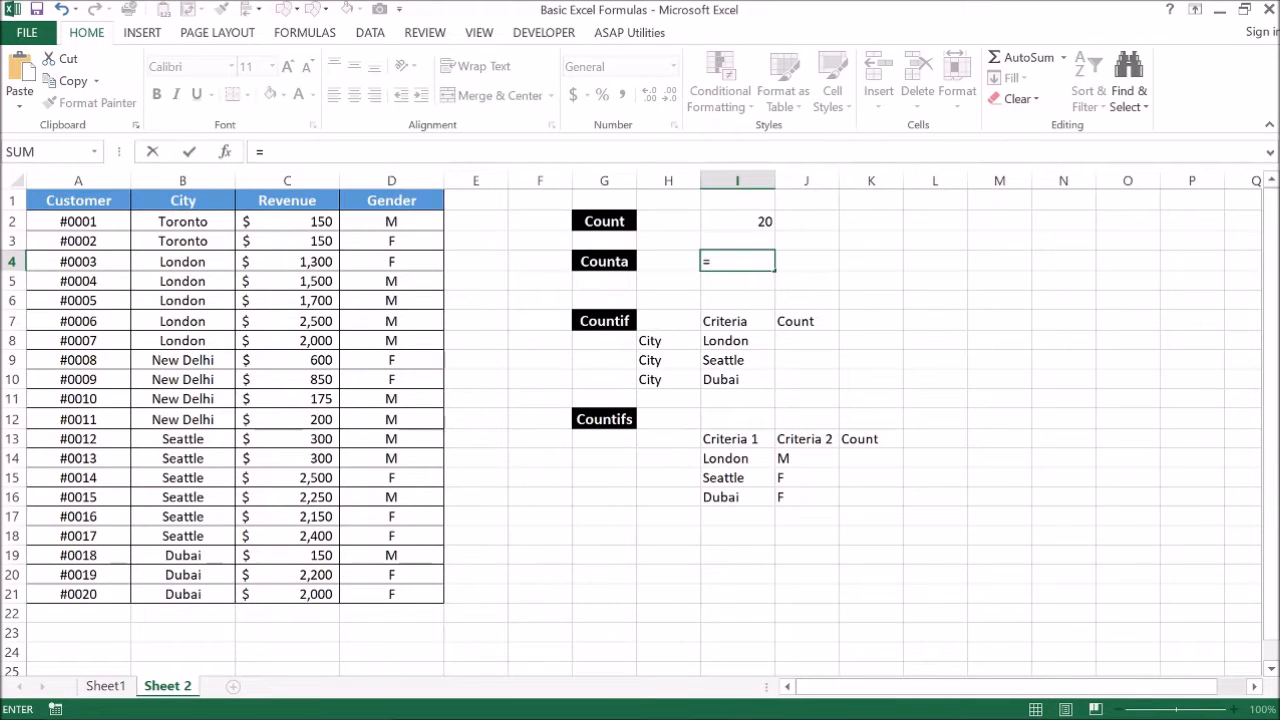
{"action": "type", "text": "counta"}
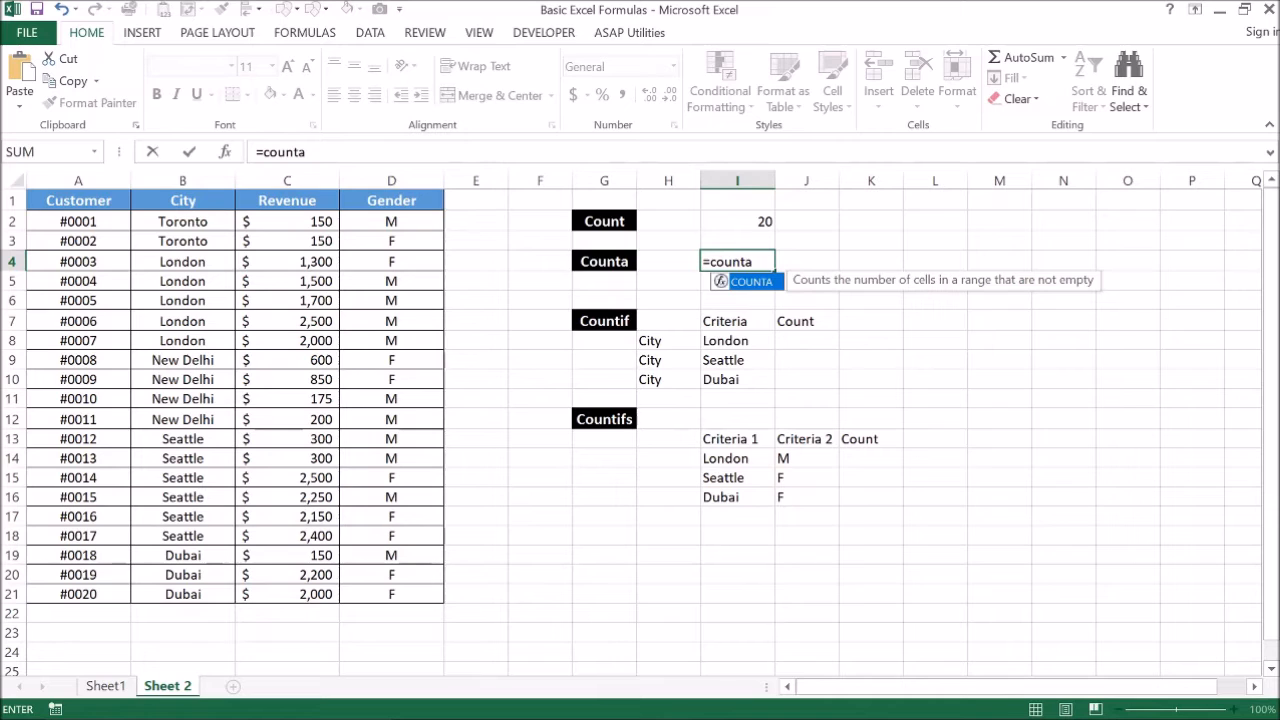
{"action": "type", "text": "("}
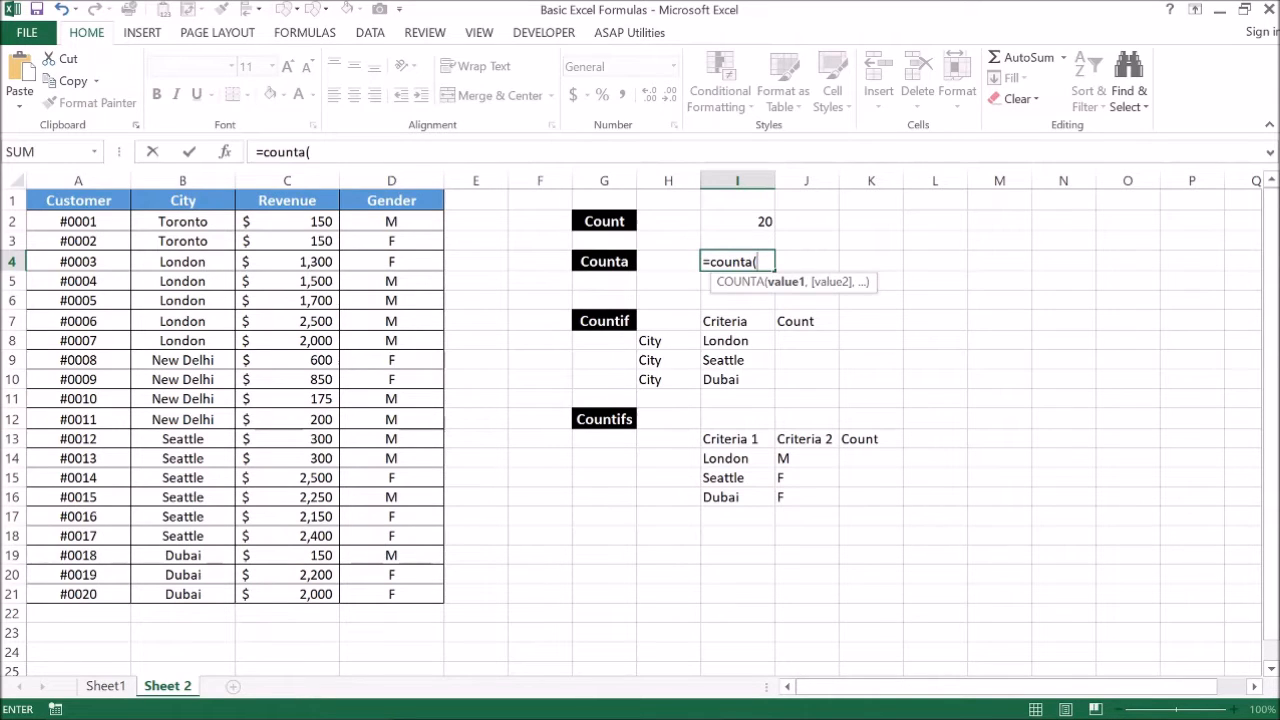
{"action": "left_click_drag", "start_coordinate": [303, 222], "coordinate": [291, 321]}
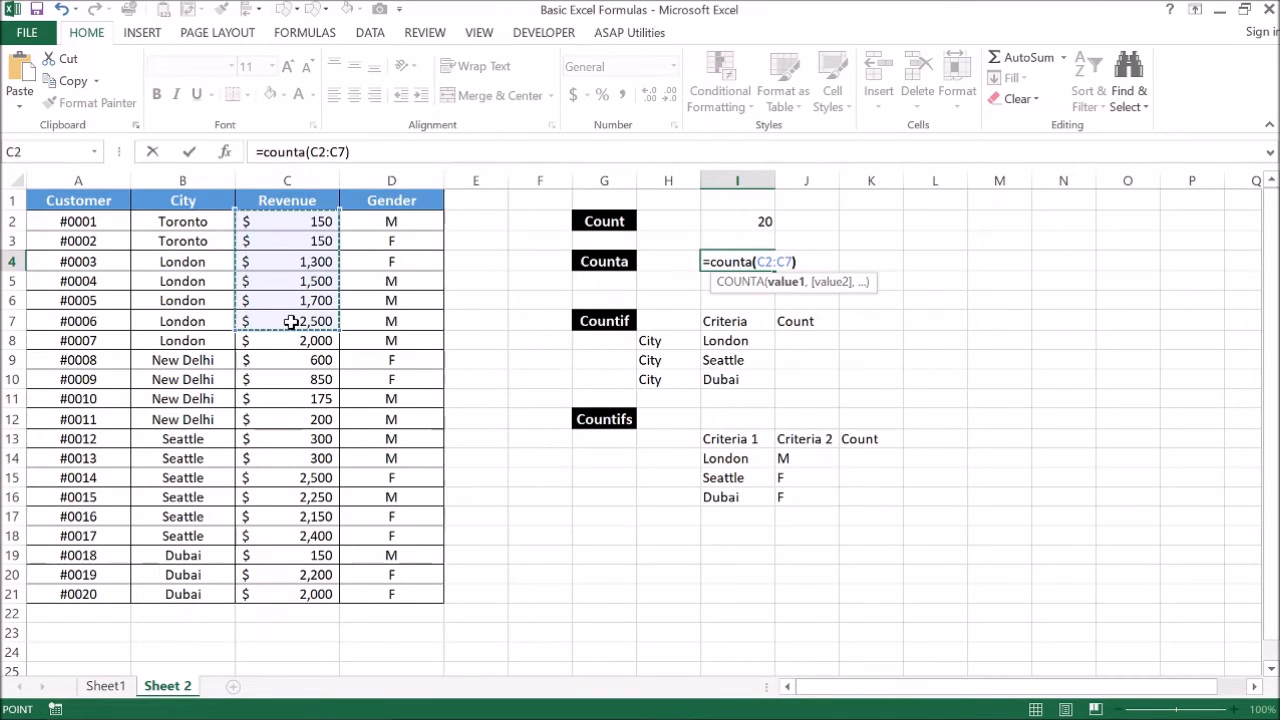
{"action": "type", "text": ")"}
{"action": "key", "text": "Return"}
{"action": "key", "text": "Up"}
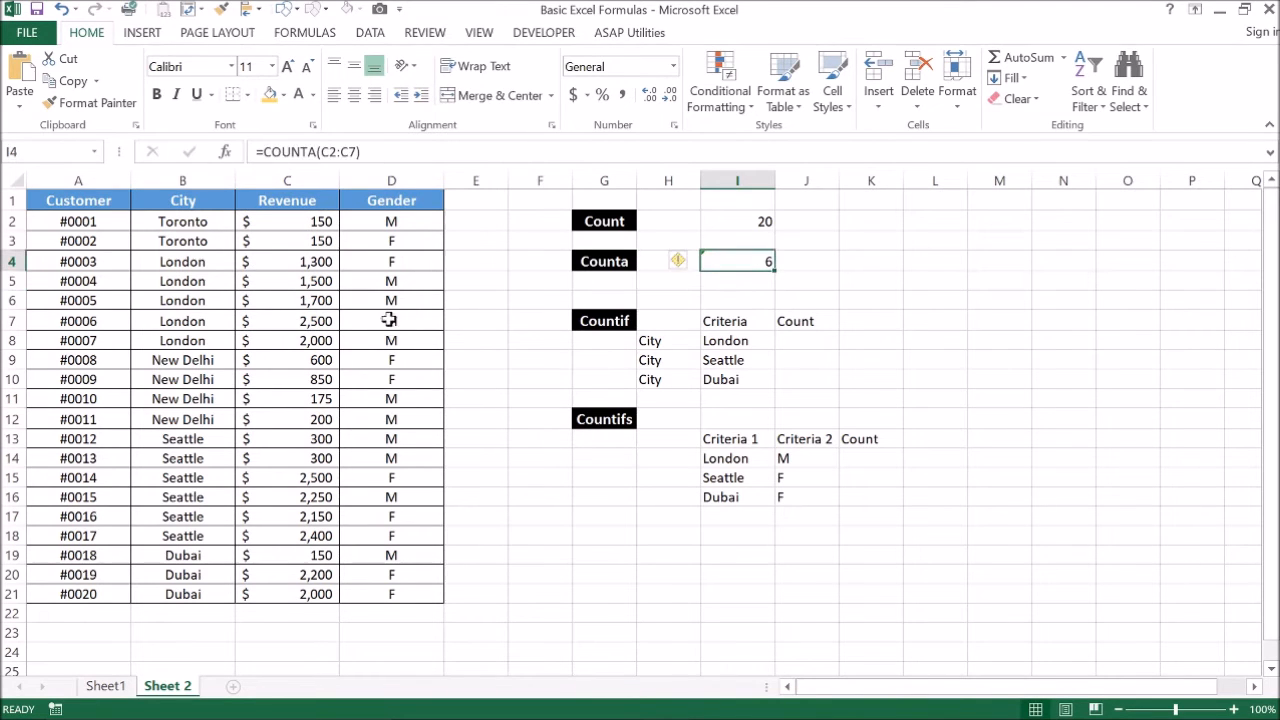
Clear cell I4 and enter a COUNTA formula over the entire Gender column, D:D
{"action": "key", "text": "Delete"}
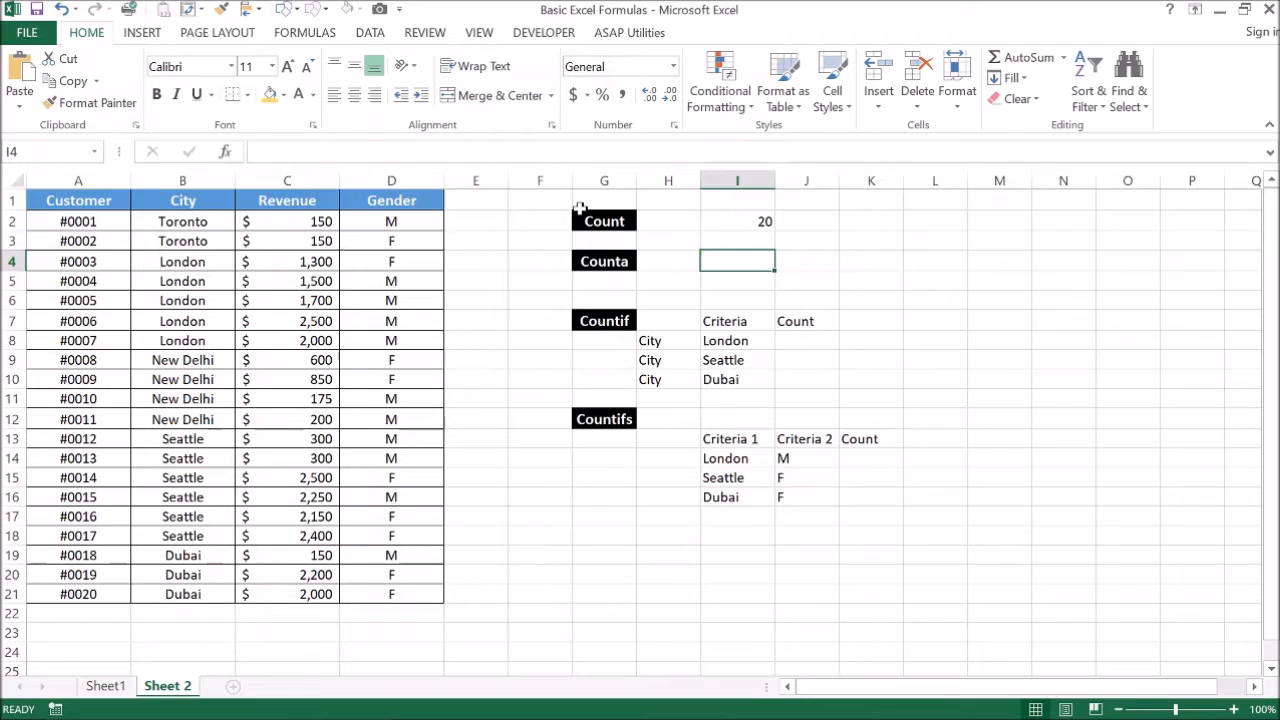
{"action": "type", "text": "=counta("}
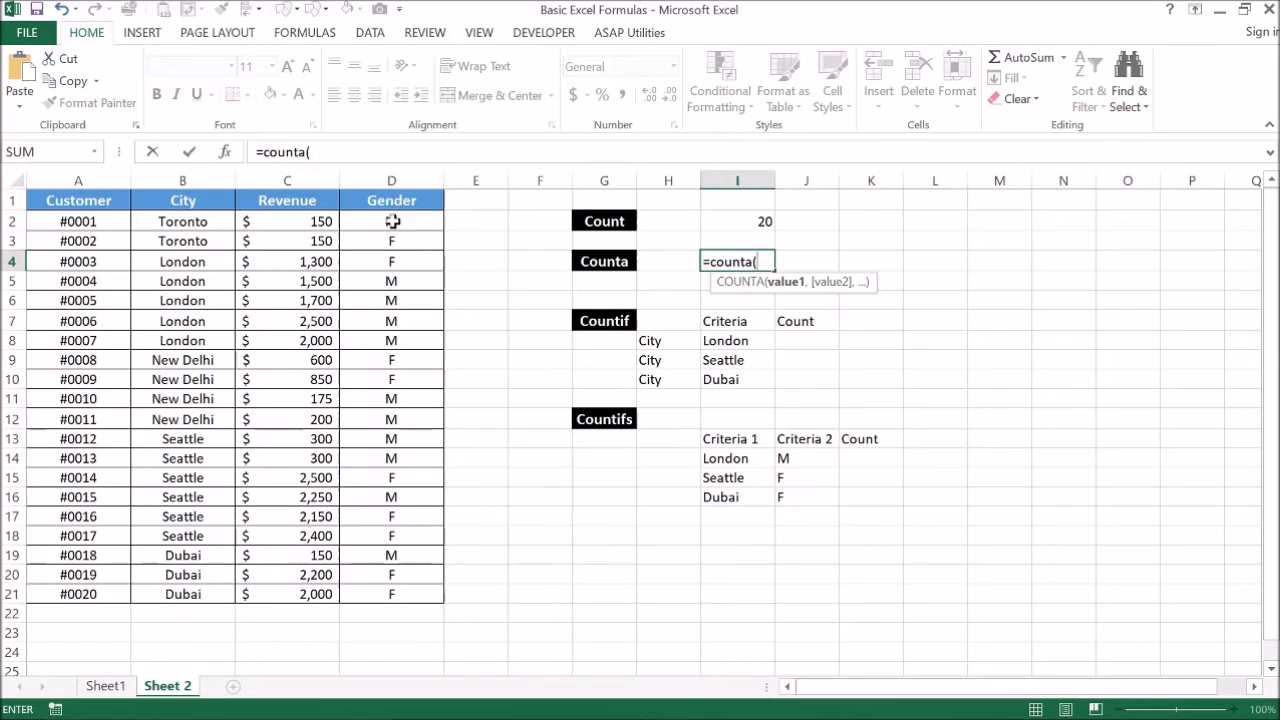
{"action": "left_click", "coordinate": [391, 176]}
{"action": "type", "text": ")"}
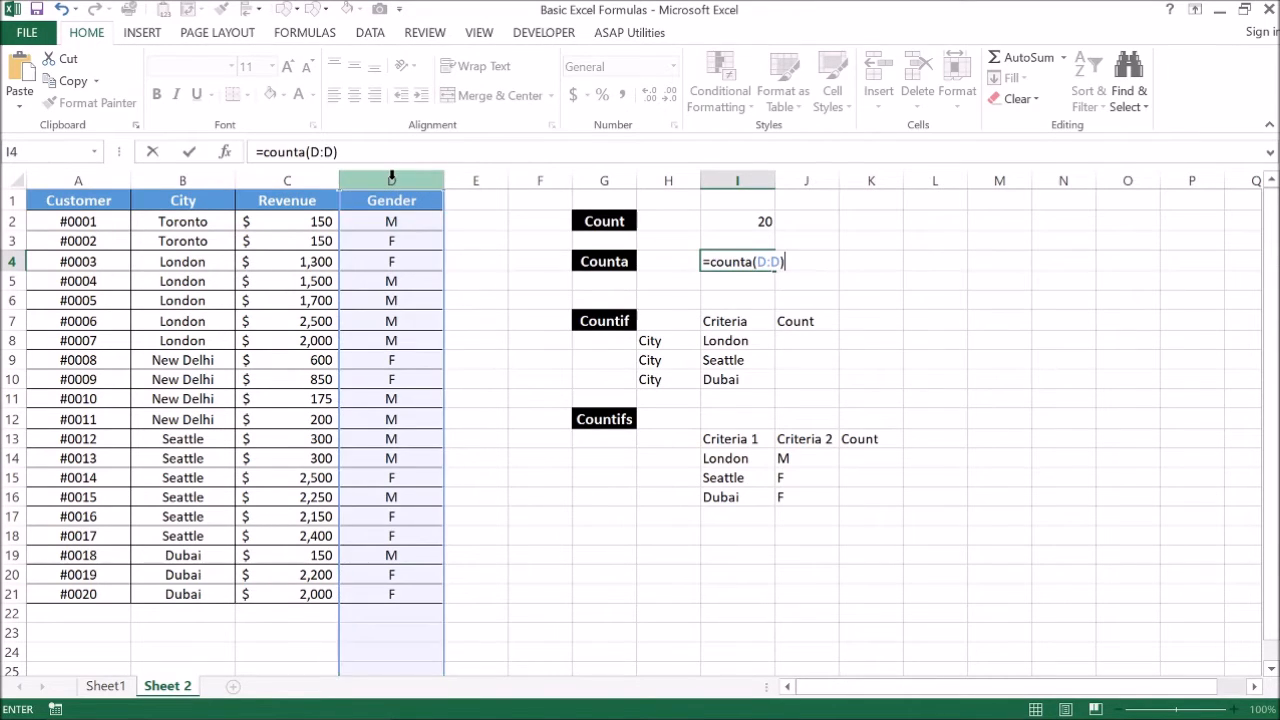
{"action": "key", "text": "Return"}
{"action": "key", "text": "Up"}
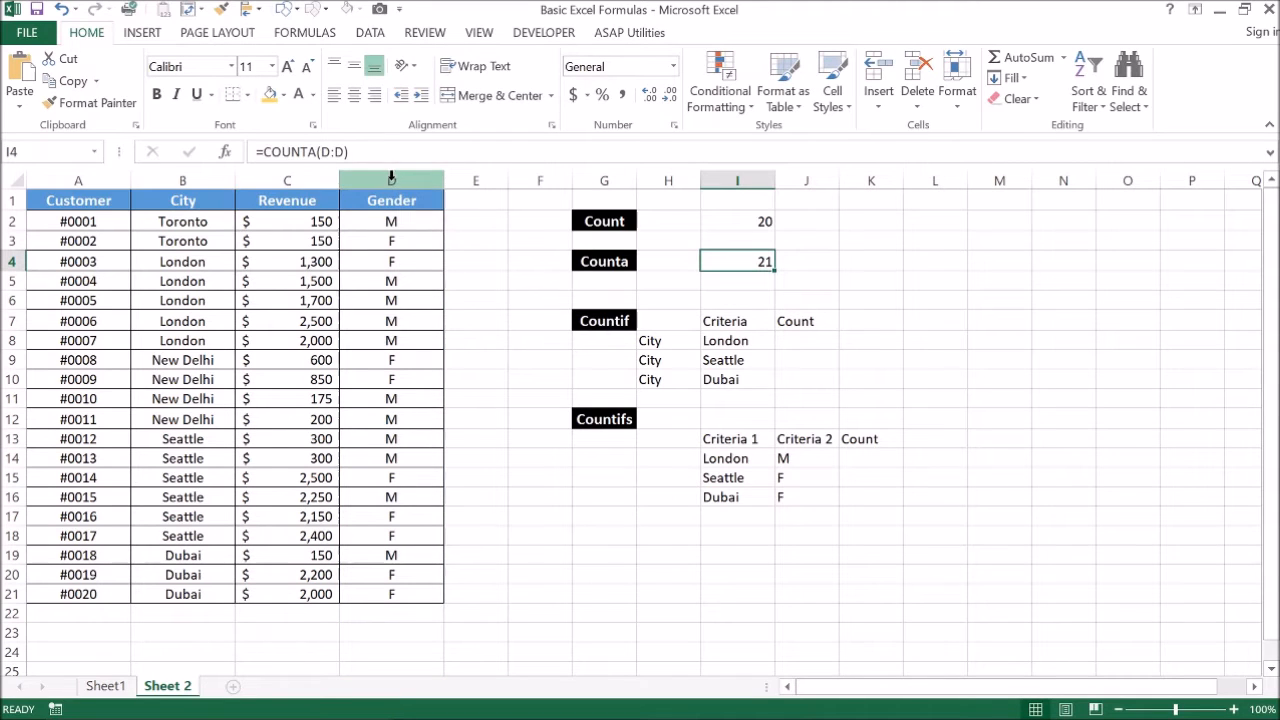
Check the COUNTA result in I4 against the Gender column by selecting D1:D21, header included, and reselect I4
{"action": "left_click", "coordinate": [393, 200]}
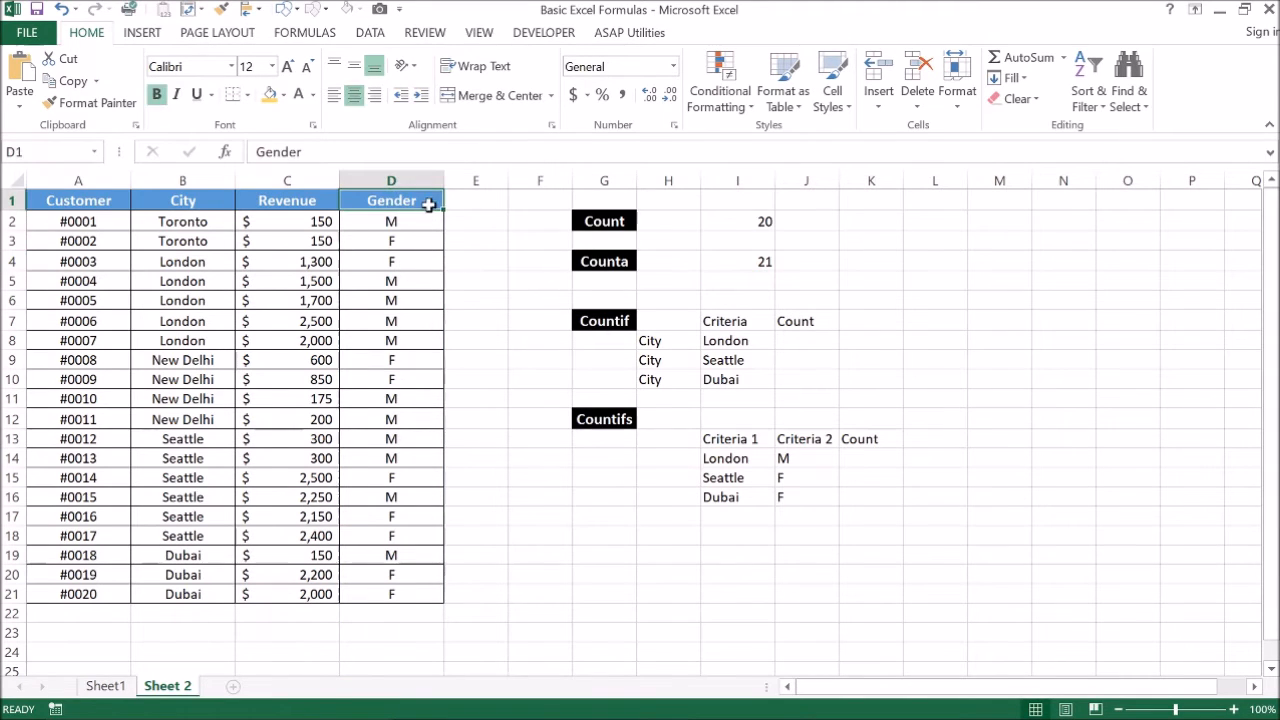
{"action": "key", "text": "shift+Down"}
{"action": "key", "text": "shift+Down"}
{"action": "key", "text": "shift+Down"}
{"action": "key", "text": "shift+Down"}
{"action": "key", "text": "shift+Down"}
{"action": "key", "text": "shift+Down"}
{"action": "key", "text": "shift+Down"}
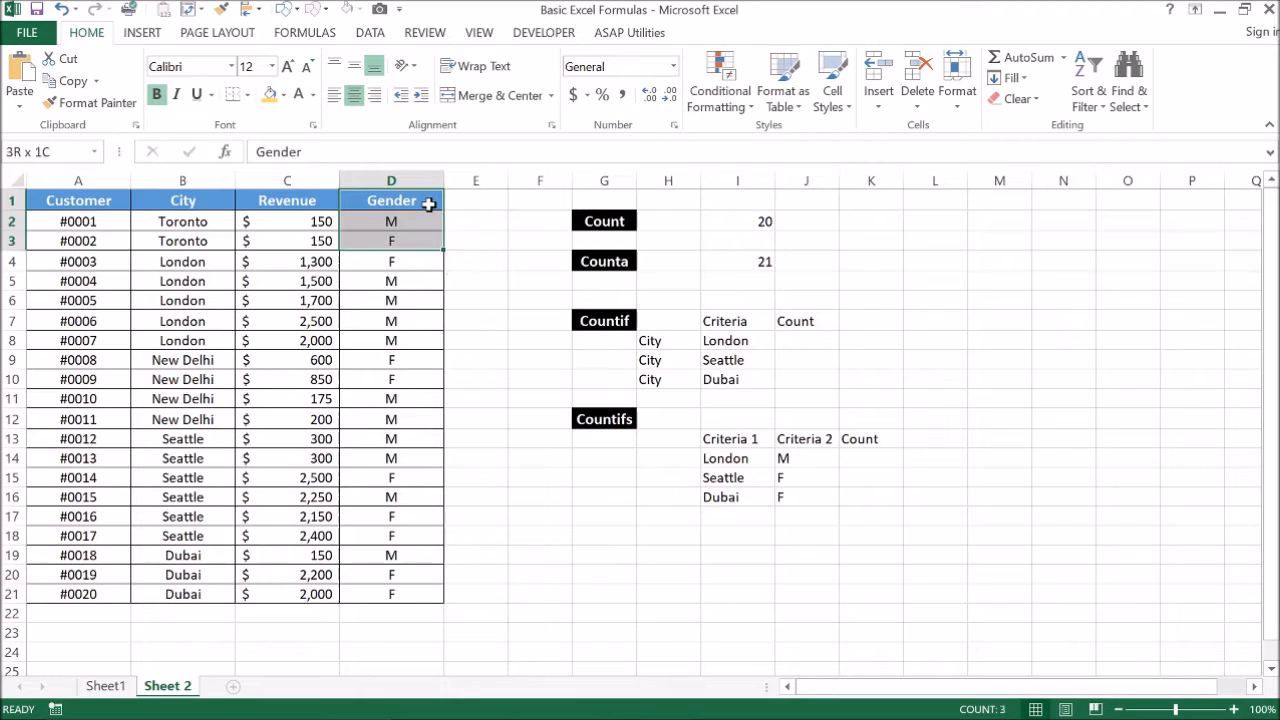
{"action": "key", "text": "shift+Down"}
{"action": "key", "text": "shift+Down"}
{"action": "key", "text": "shift+Down"}
{"action": "key", "text": "shift+Down"}
{"action": "key", "text": "shift+Down"}
{"action": "key", "text": "shift+Down"}
{"action": "key", "text": "shift+Down"}
{"action": "key", "text": "shift+Down"}
{"action": "key", "text": "shift+Down"}
{"action": "key", "text": "shift+Down"}
{"action": "key", "text": "shift+Down"}
{"action": "key", "text": "shift+Down"}
{"action": "key", "text": "shift+Down"}
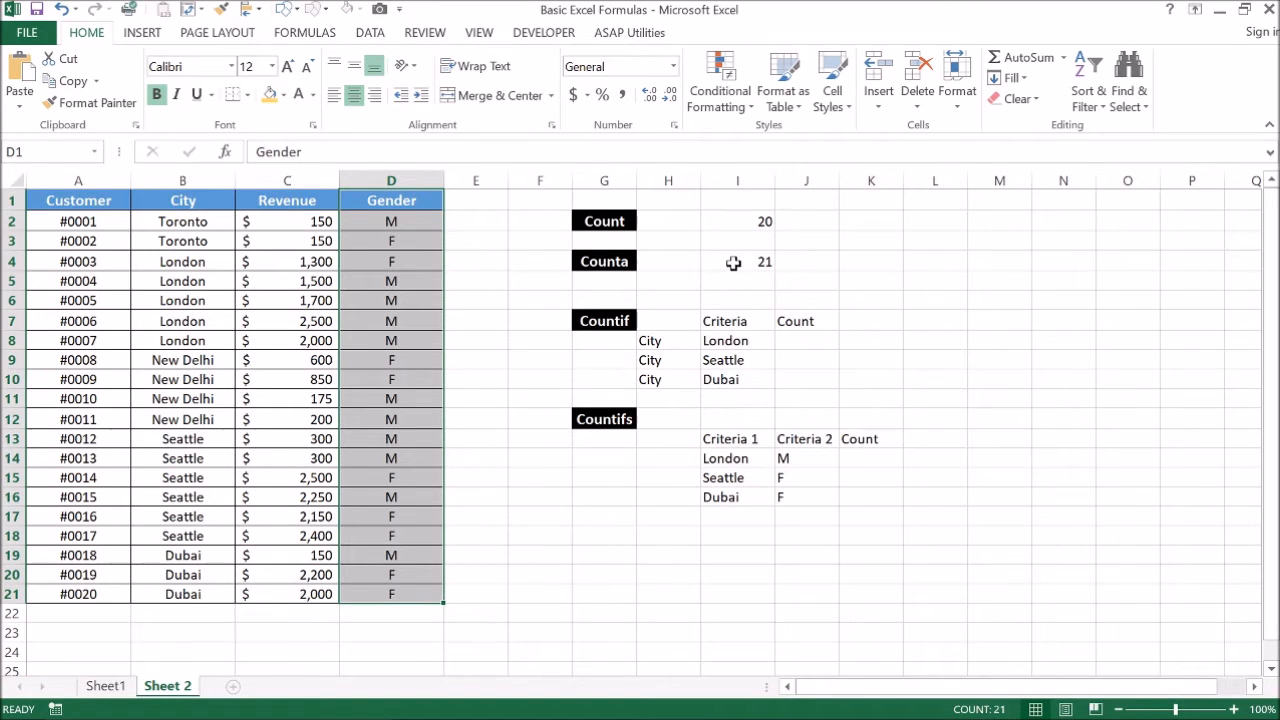
{"action": "left_click", "coordinate": [732, 260]}
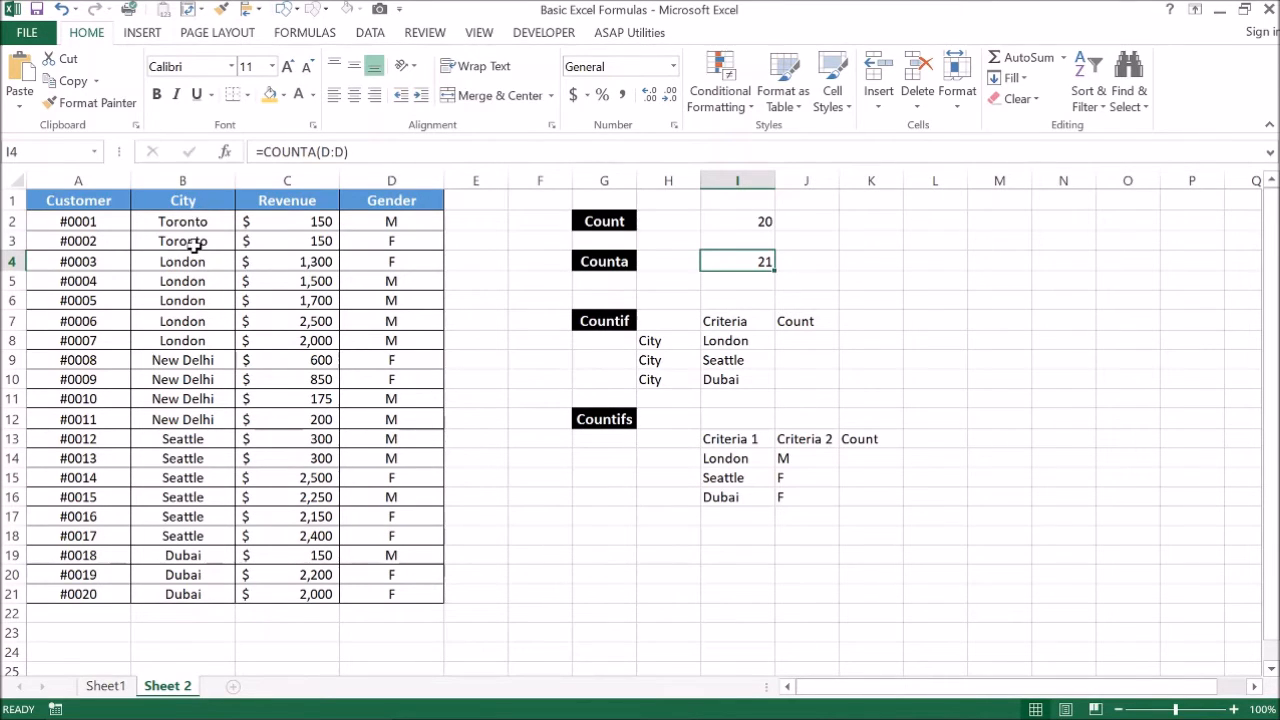
Enter a COUNTIF formula in J8 that counts the City column, B:B, against the London criterion in I8
{"action": "left_click", "coordinate": [798, 340]}
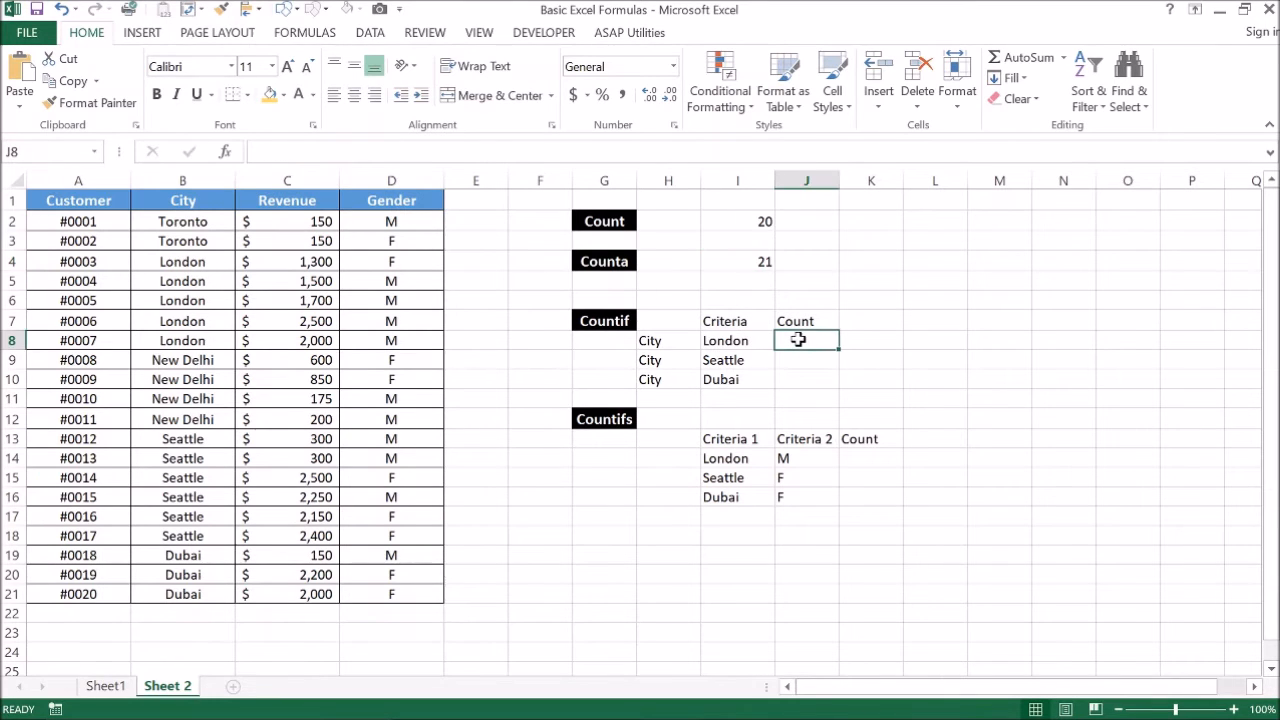
{"action": "type", "text": "=count"}
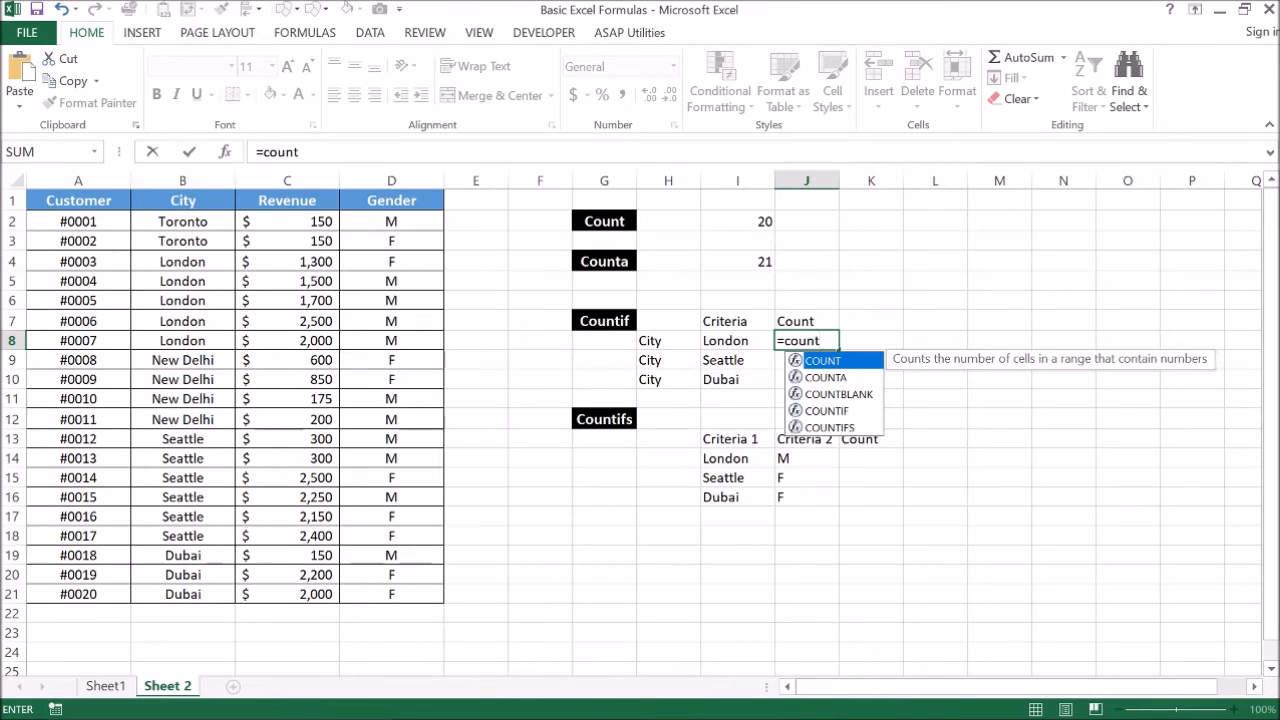
{"action": "type", "text": "if"}
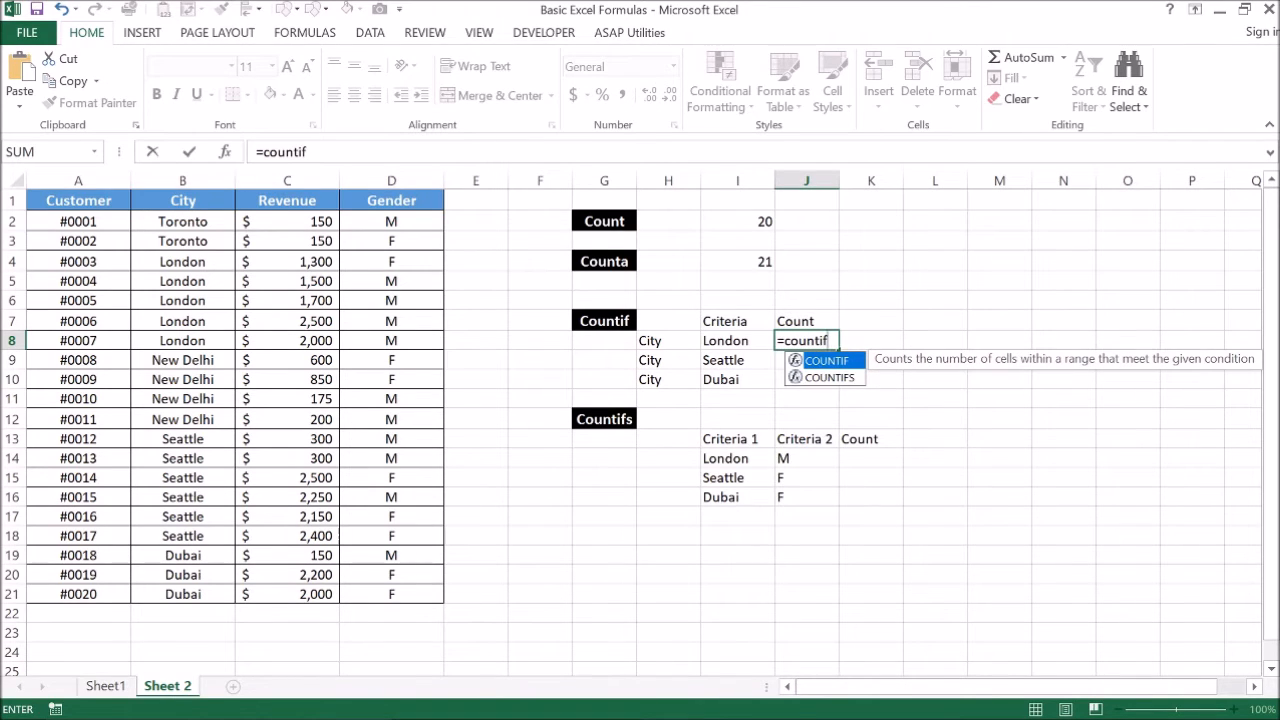
{"action": "type", "text": "("}
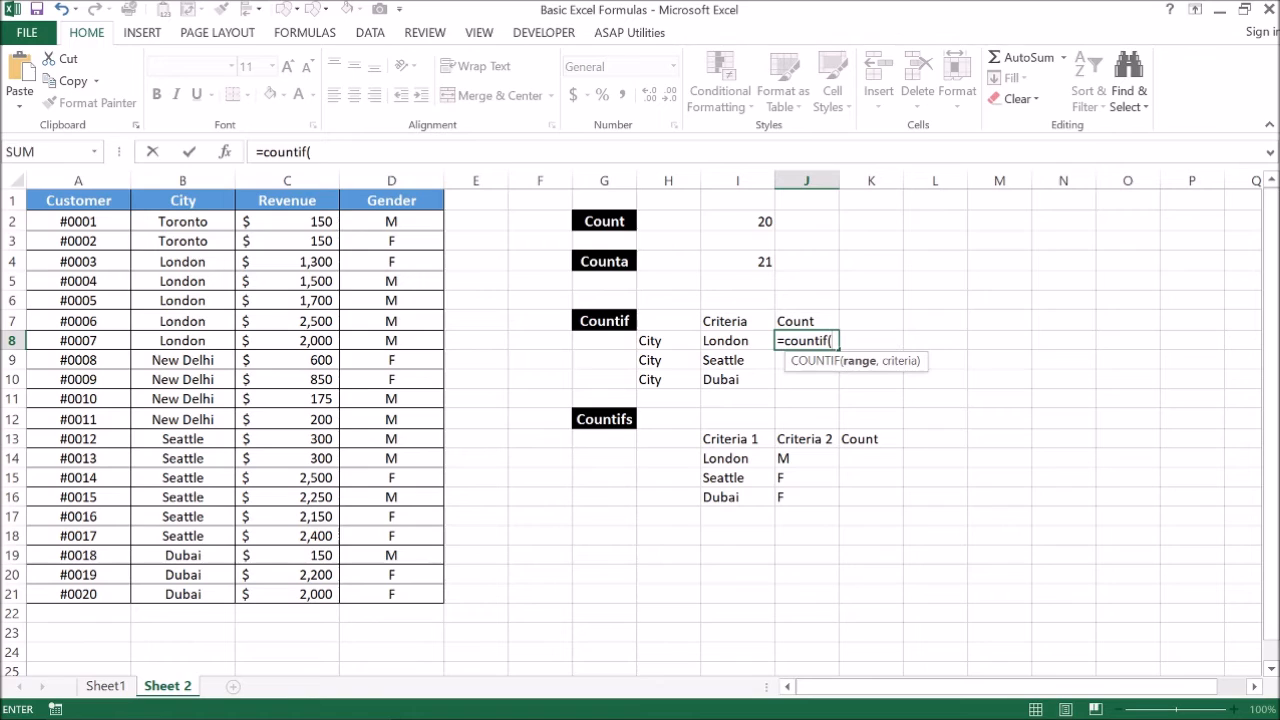
{"action": "left_click", "coordinate": [205, 178]}
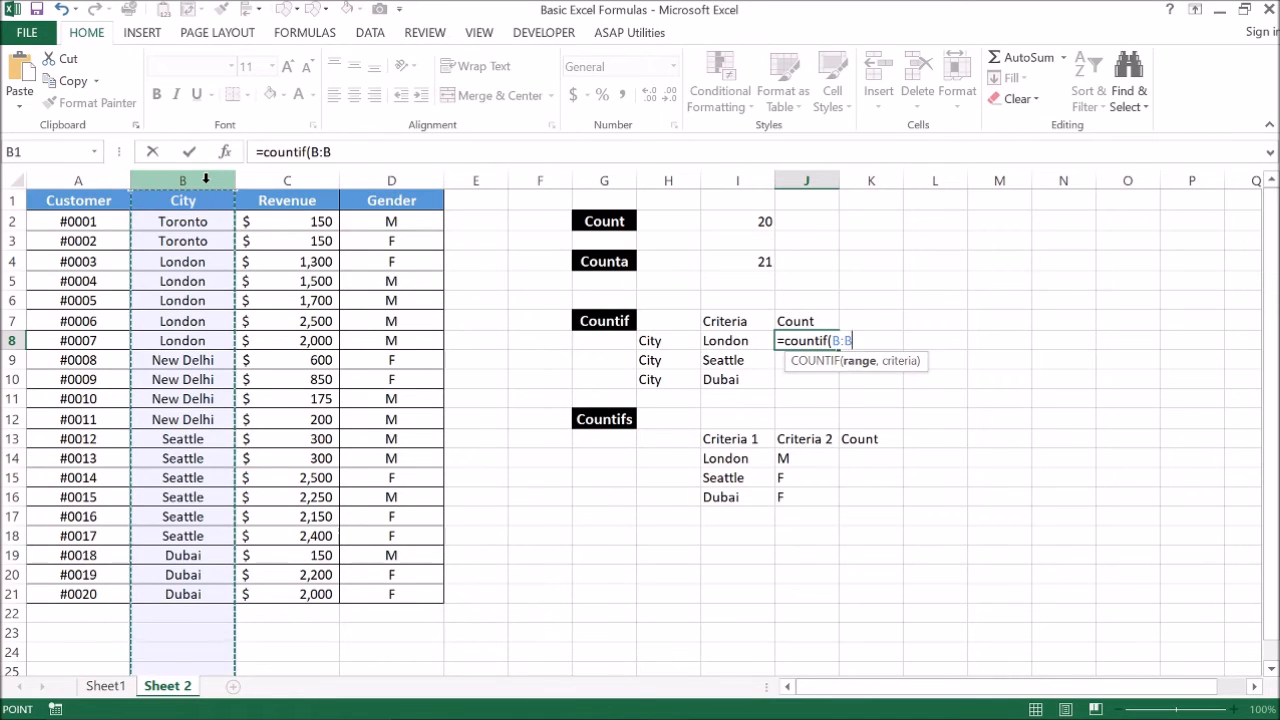
{"action": "type", "text": ","}
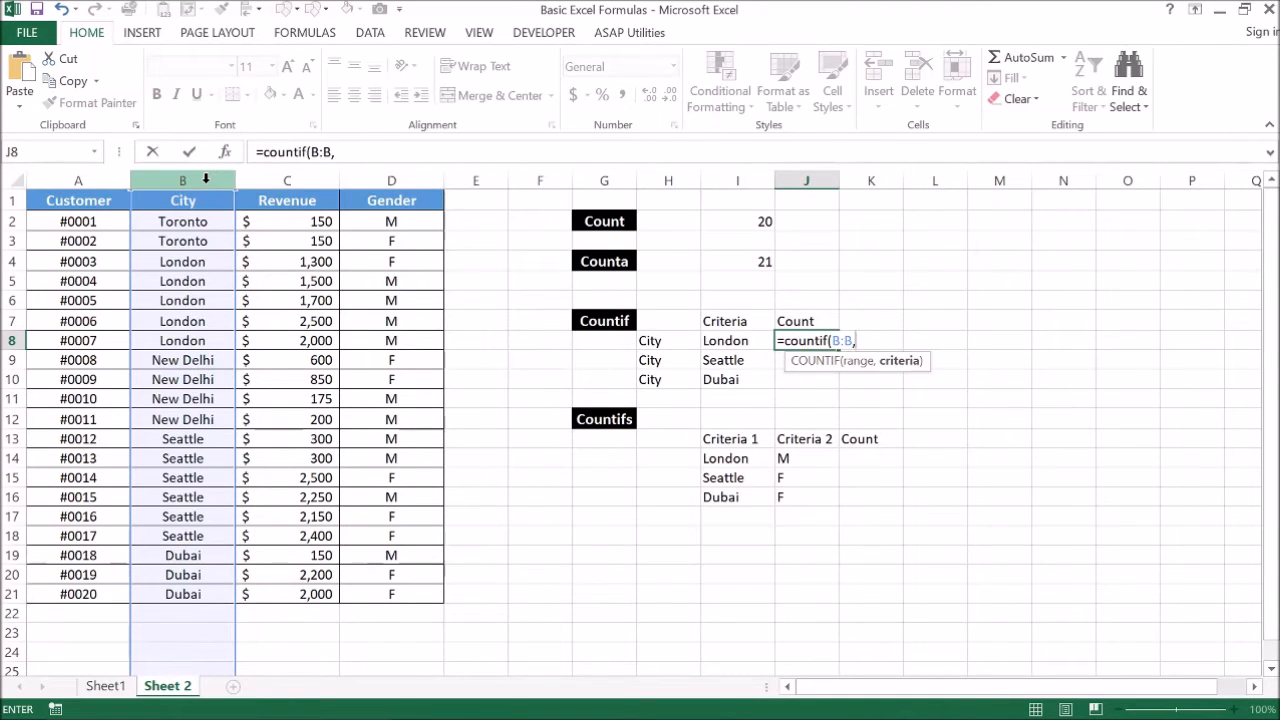
{"action": "left_click", "coordinate": [734, 342]}
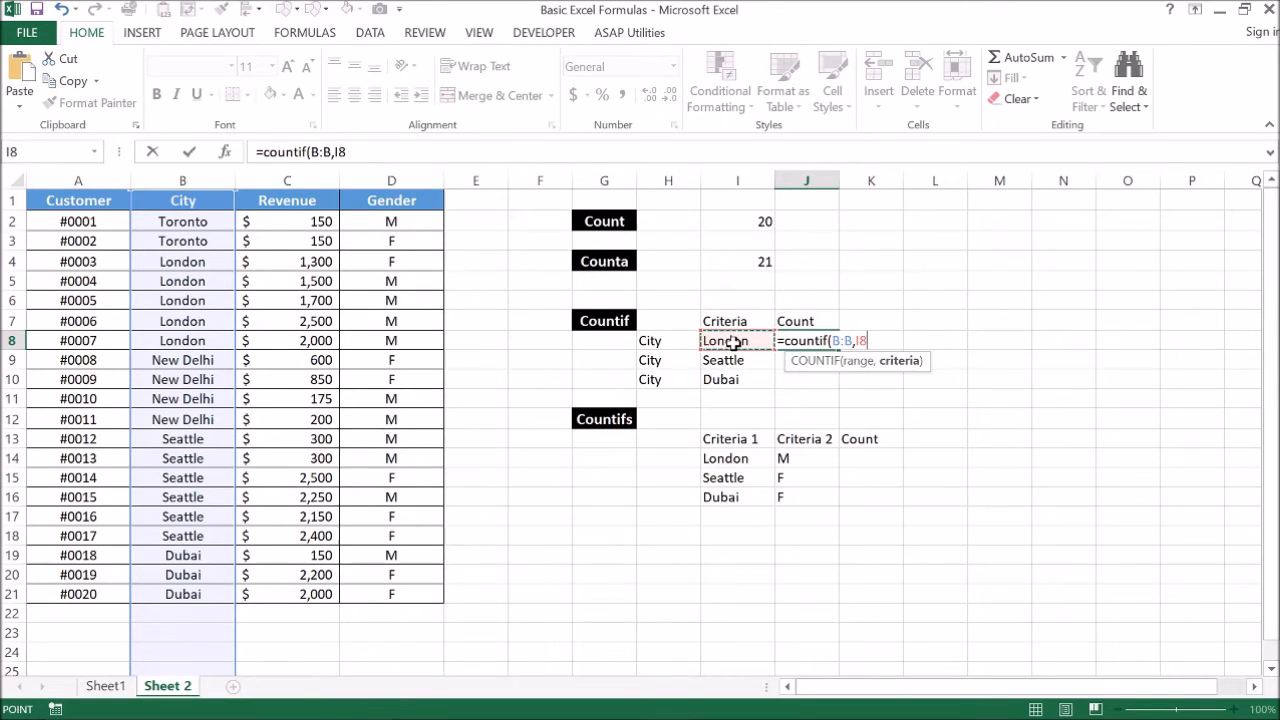
{"action": "type", "text": ")"}
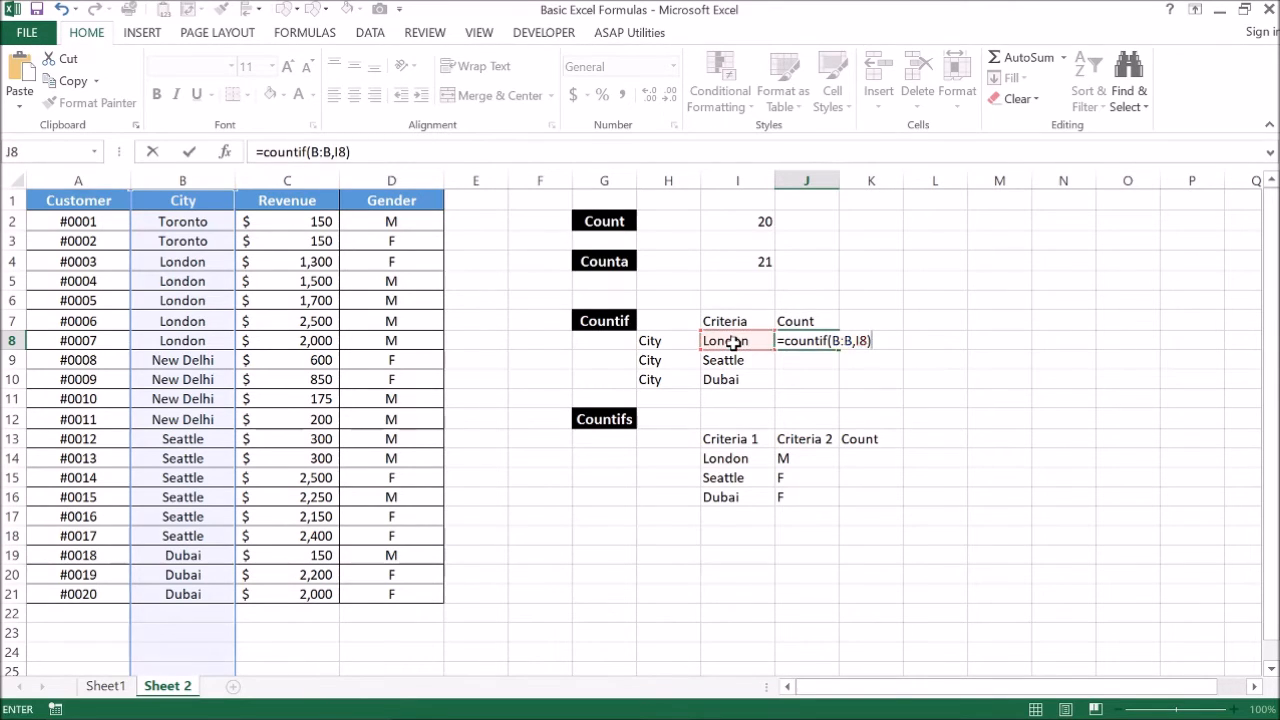
{"action": "key", "text": "Return"}
{"action": "key", "text": "Up"}
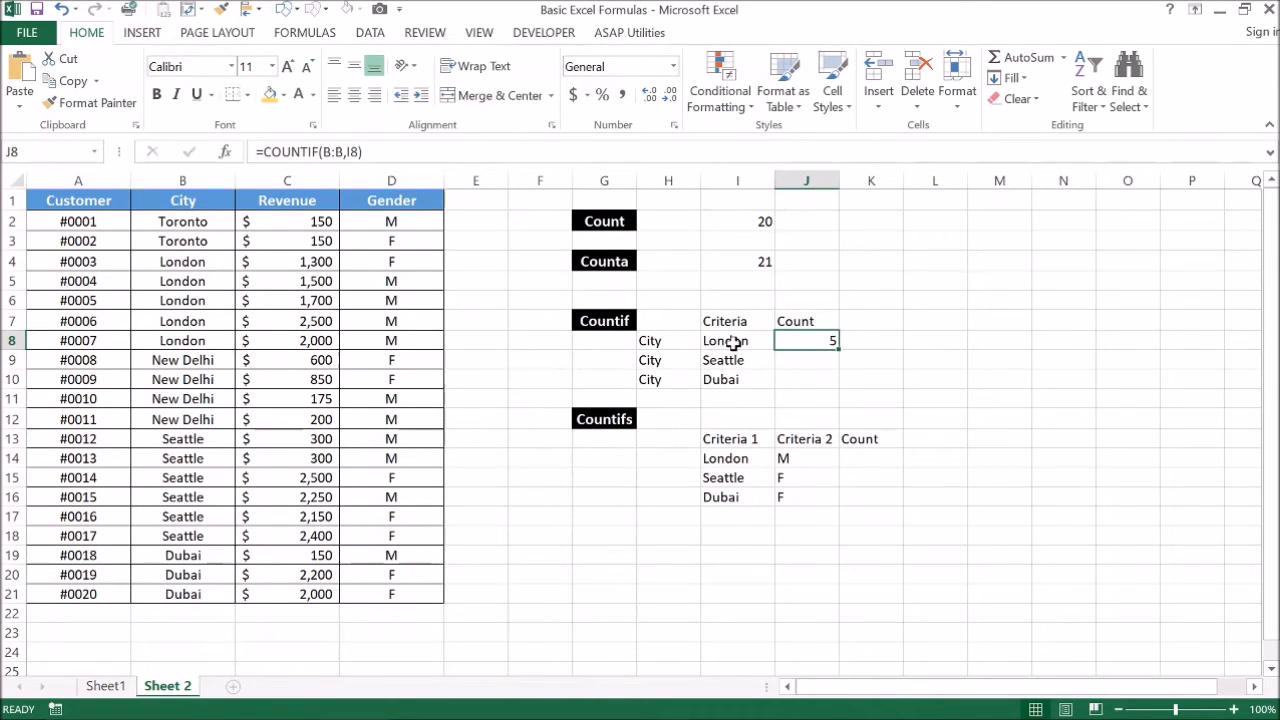
Check the London count in J8 by selecting the London entries B4:B8 in the City column
{"action": "left_click", "coordinate": [200, 265]}
{"action": "key", "text": "shift+Down"}
{"action": "key", "text": "shift+Down"}
{"action": "key", "text": "shift+Down"}
{"action": "key", "text": "shift+Down"}
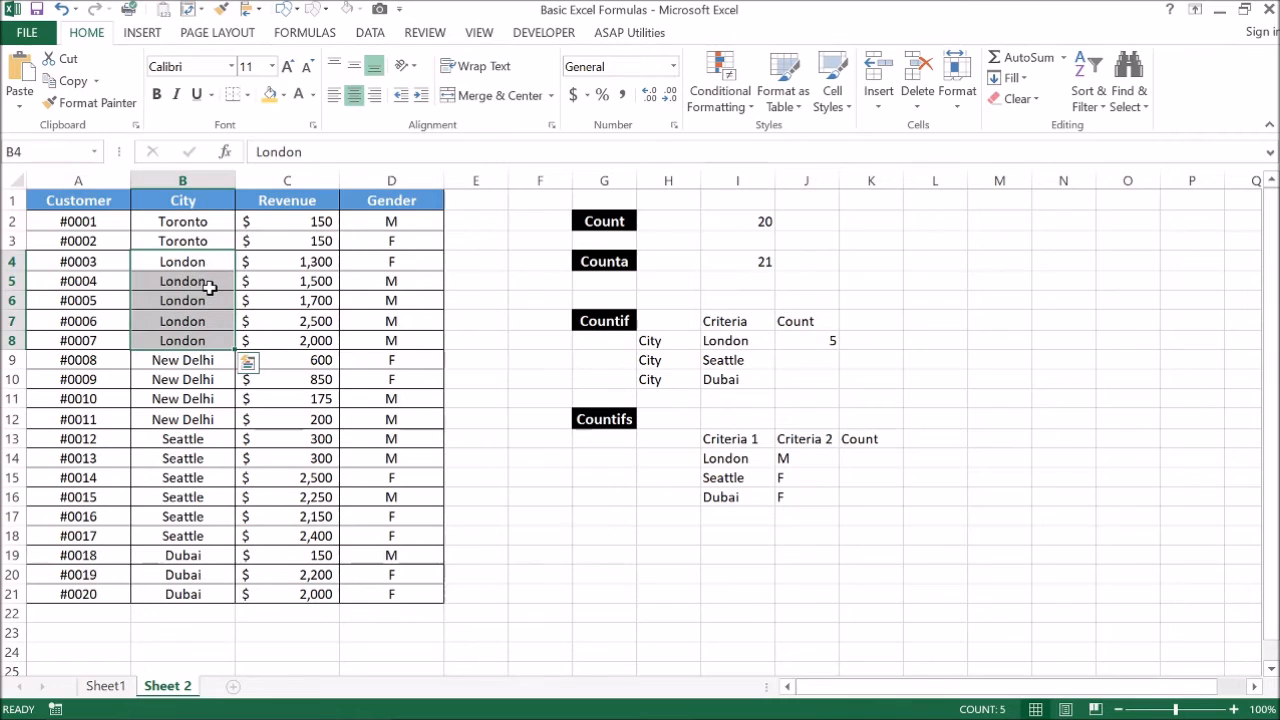
Enter a COUNTIF formula in J9 that counts the City column, B:B, against the Seattle criterion in I9
{"action": "left_click", "coordinate": [795, 358]}
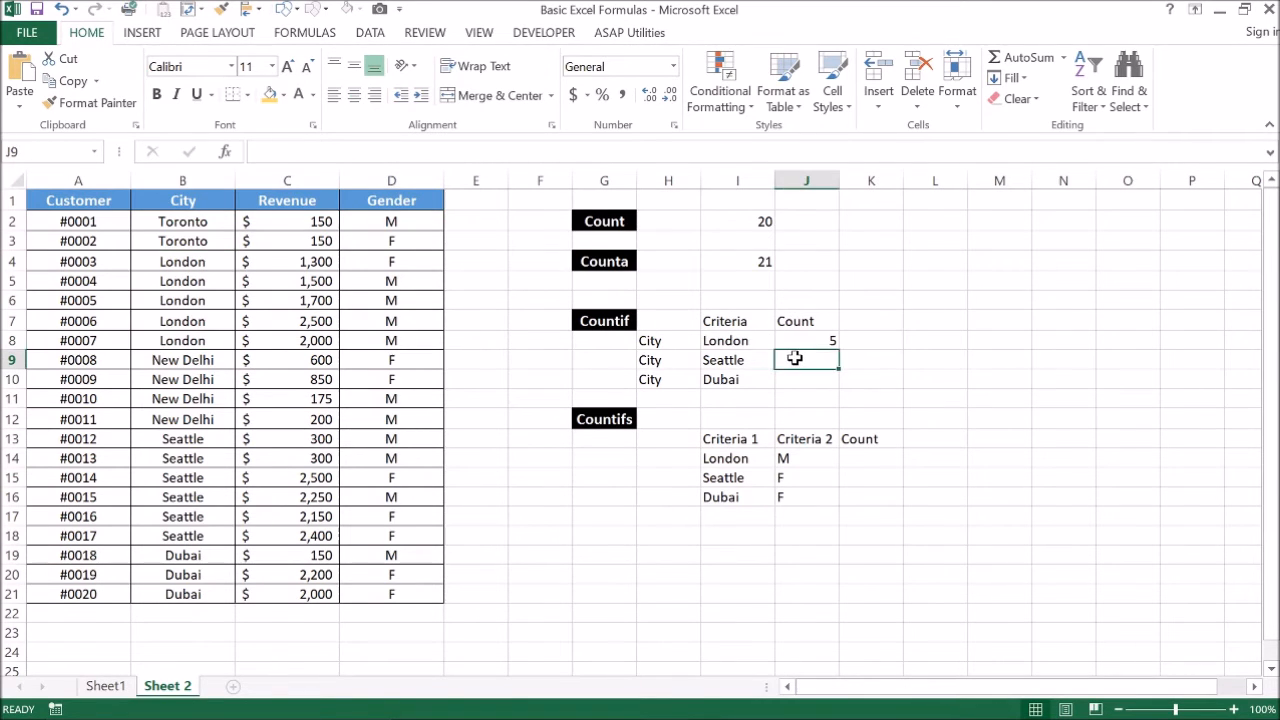
{"action": "type", "text": "=counti"}
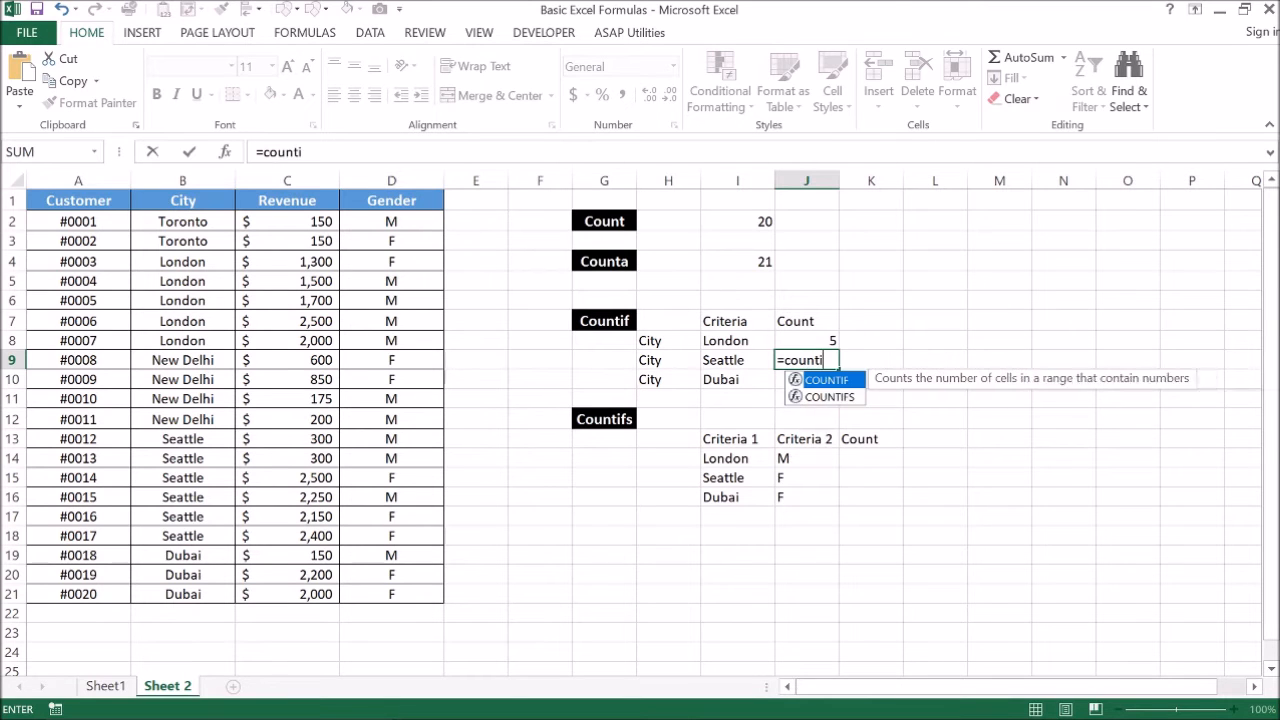
{"action": "type", "text": "f("}
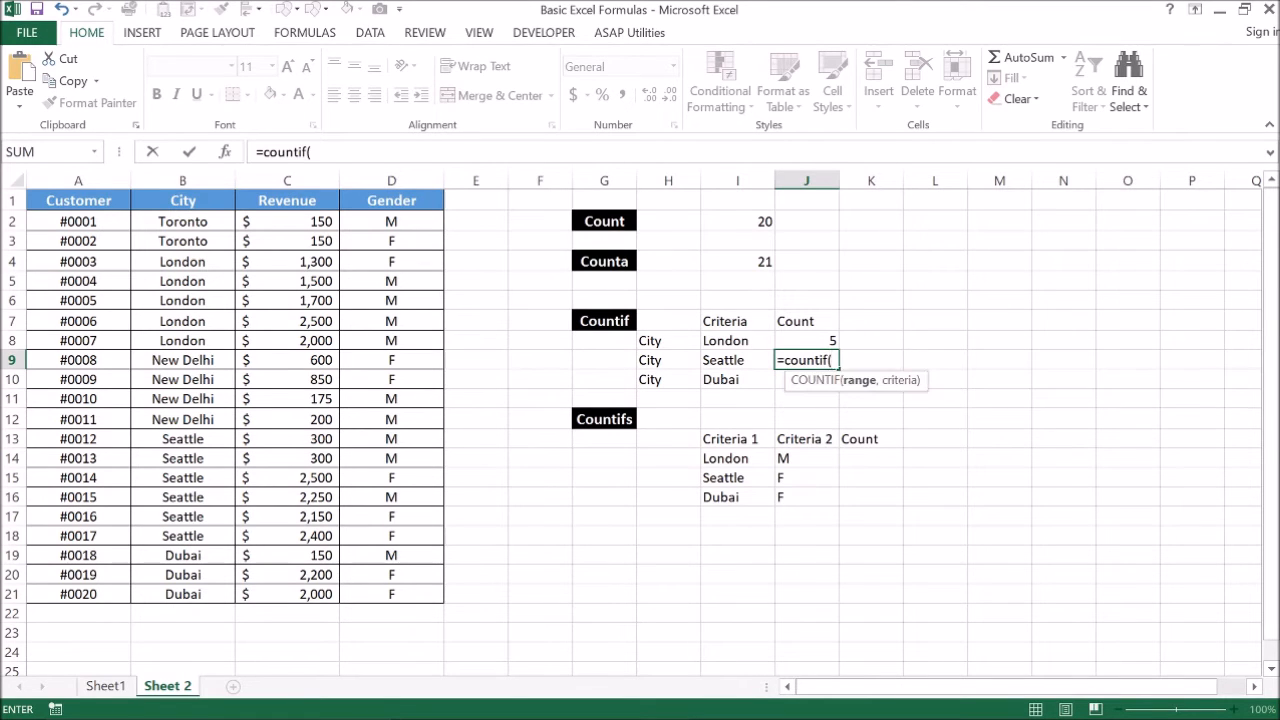
{"action": "left_click", "coordinate": [182, 178]}
{"action": "type", "text": ","}
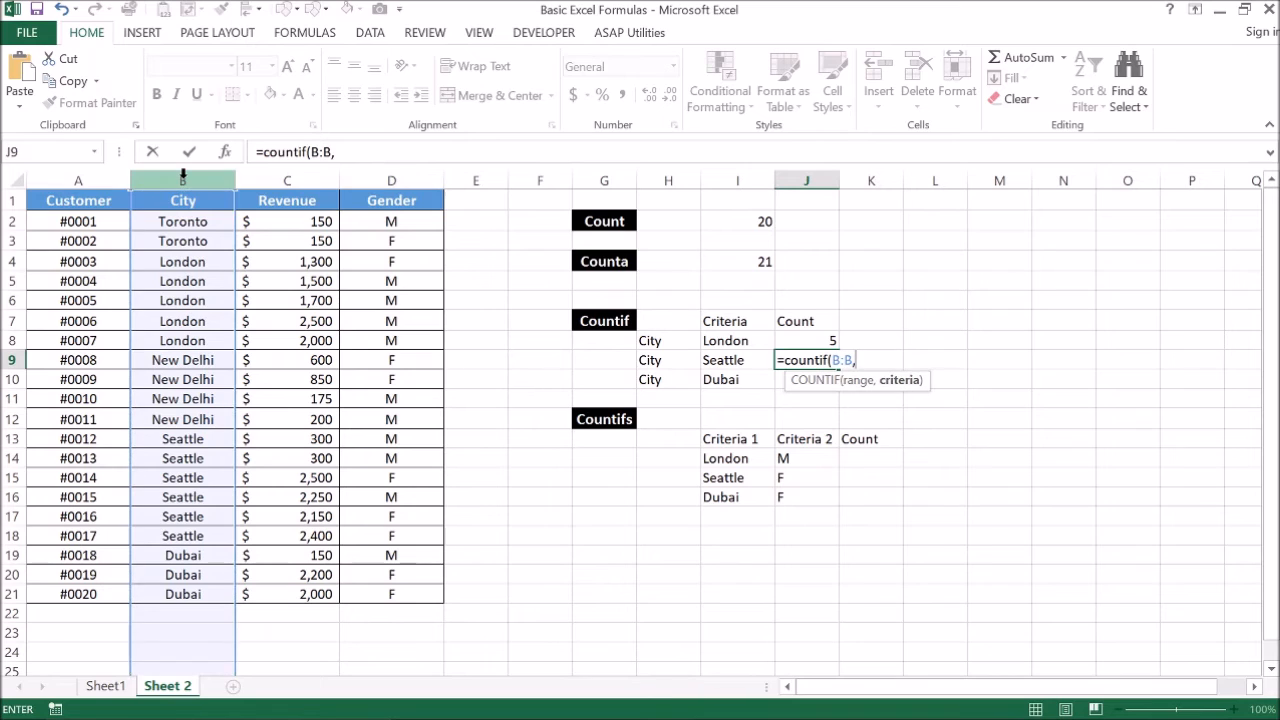
{"action": "left_click", "coordinate": [720, 363]}
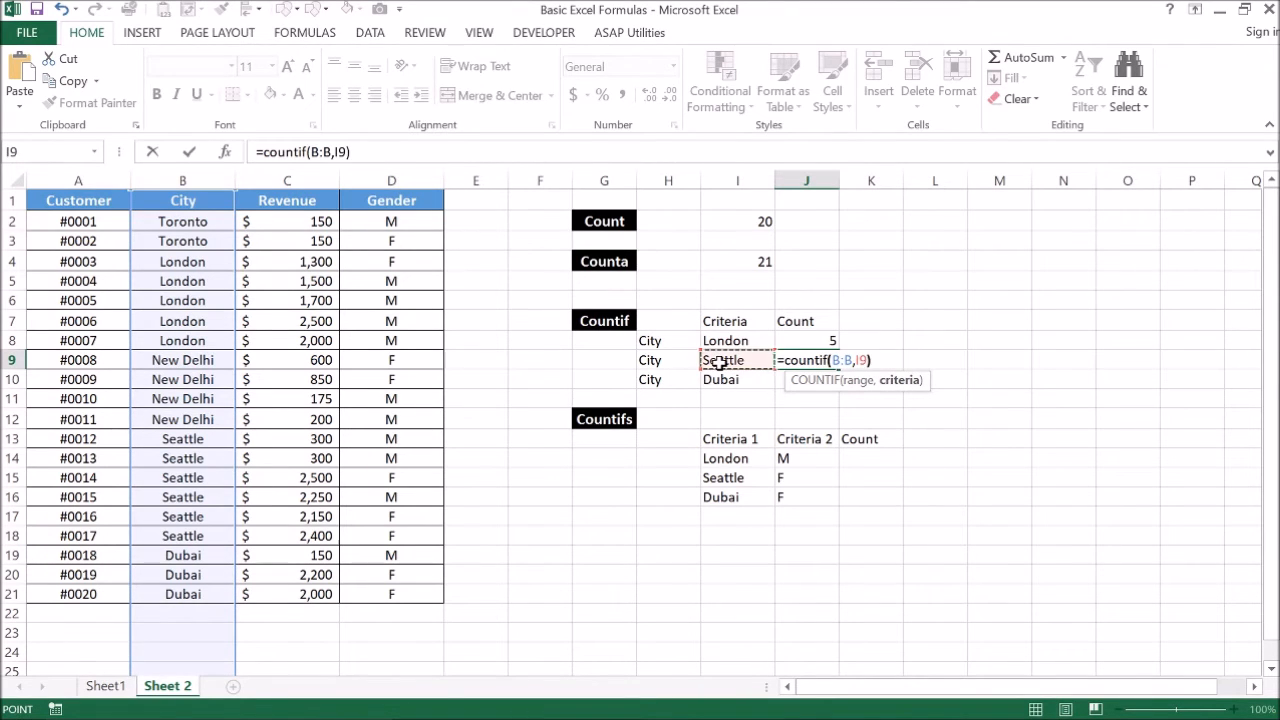
{"action": "type", "text": ")"}
{"action": "key", "text": "Return"}
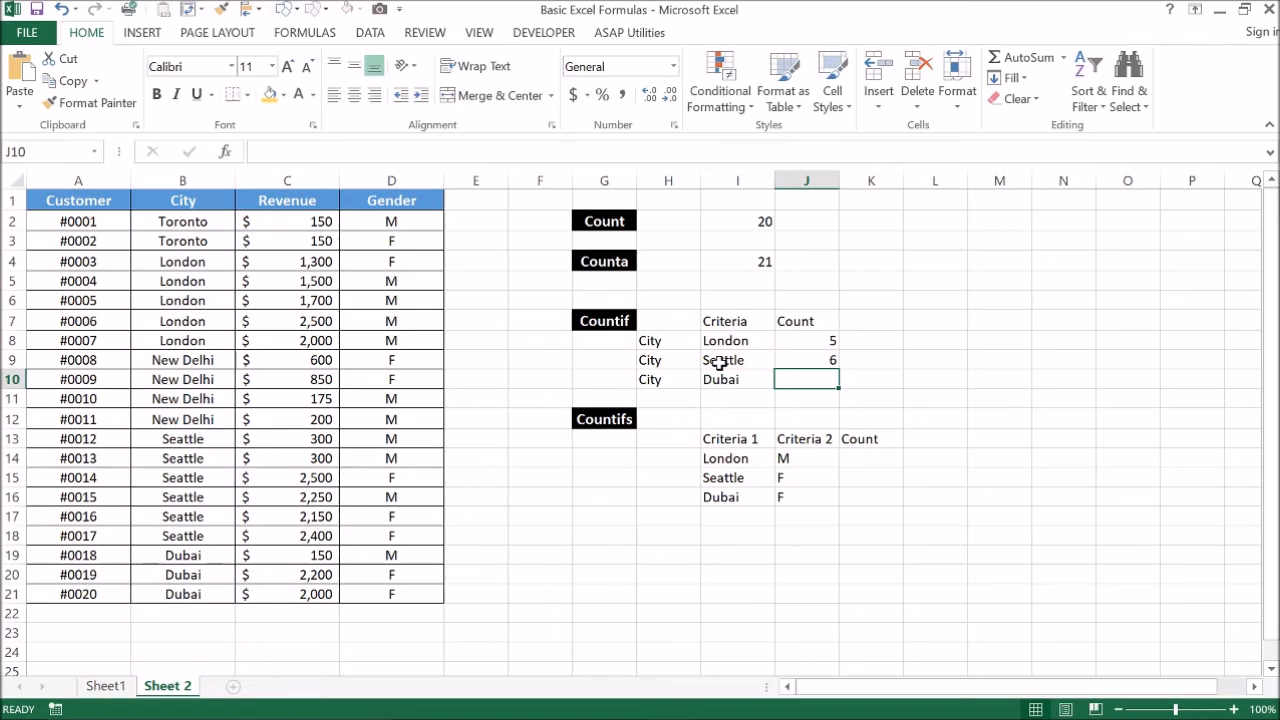
{"action": "key", "text": "Up"}
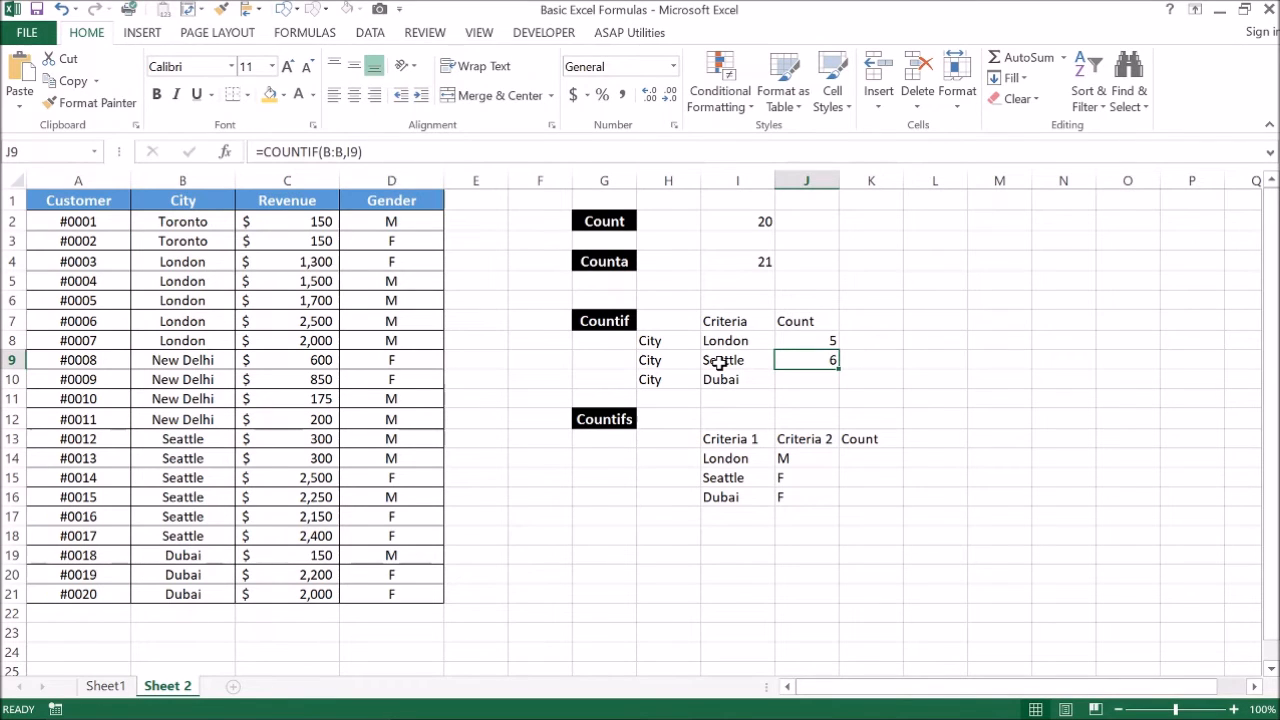
Enter a COUNTIF formula in J10 that counts the City column, B:B, against the Dubai criterion in I10
{"action": "key", "text": "Down"}
{"action": "type", "text": "="}
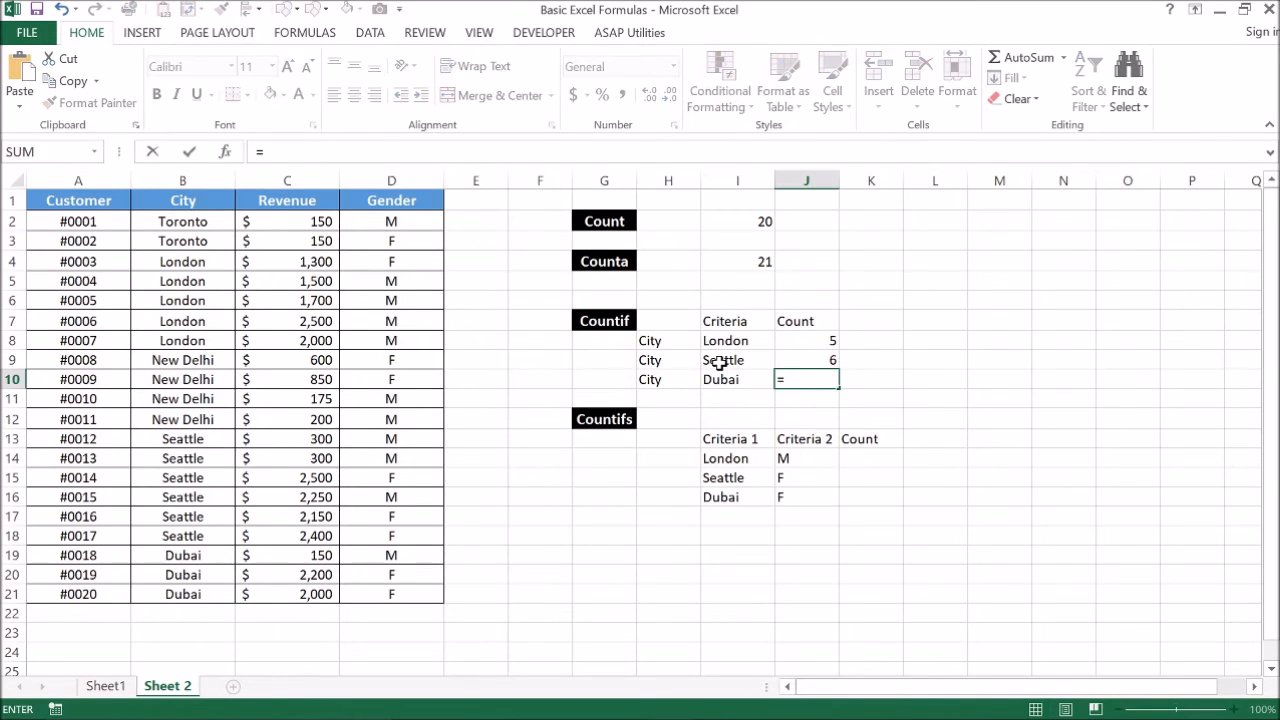
{"action": "type", "text": "coun"}
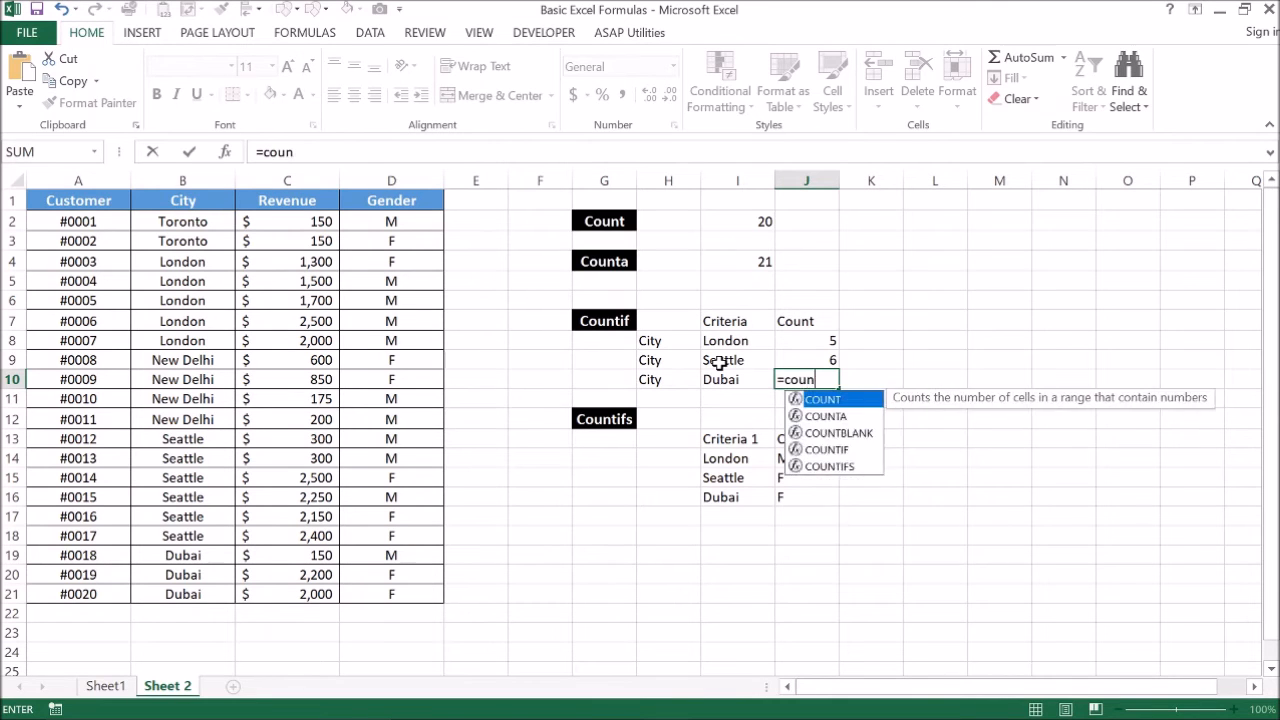
{"action": "type", "text": "tif("}
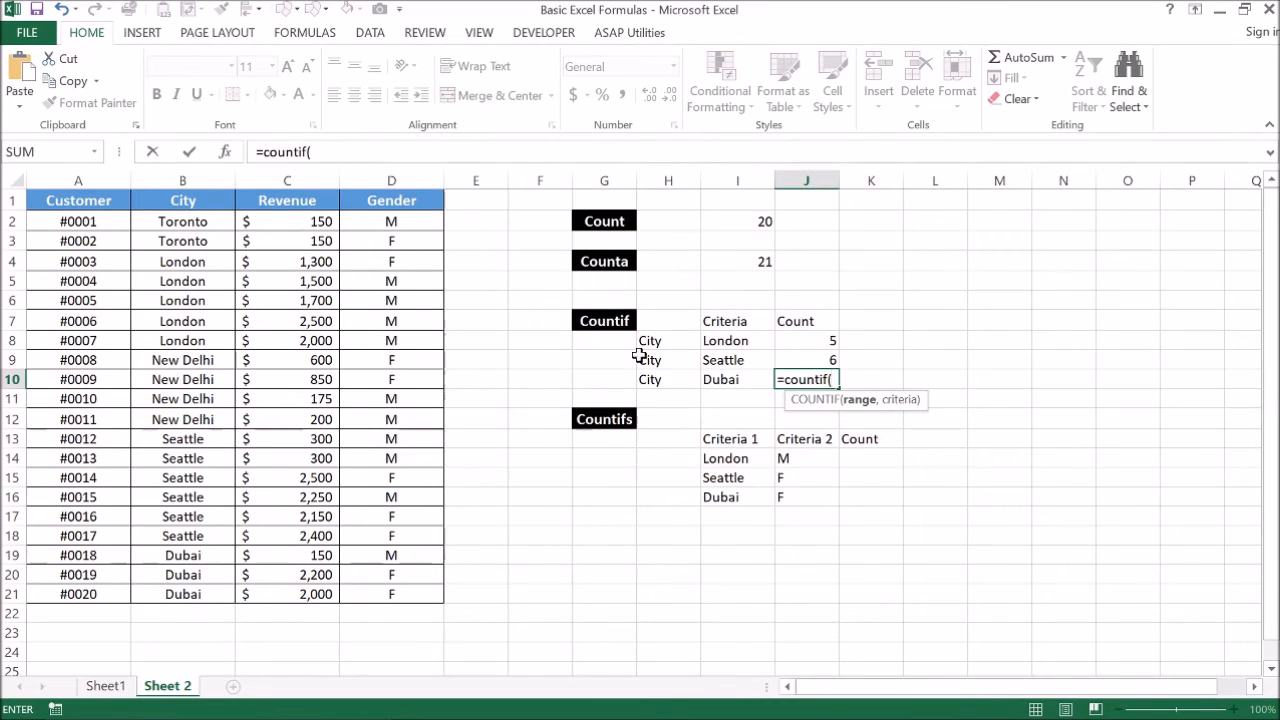
{"action": "left_click", "coordinate": [166, 172]}
{"action": "type", "text": ","}
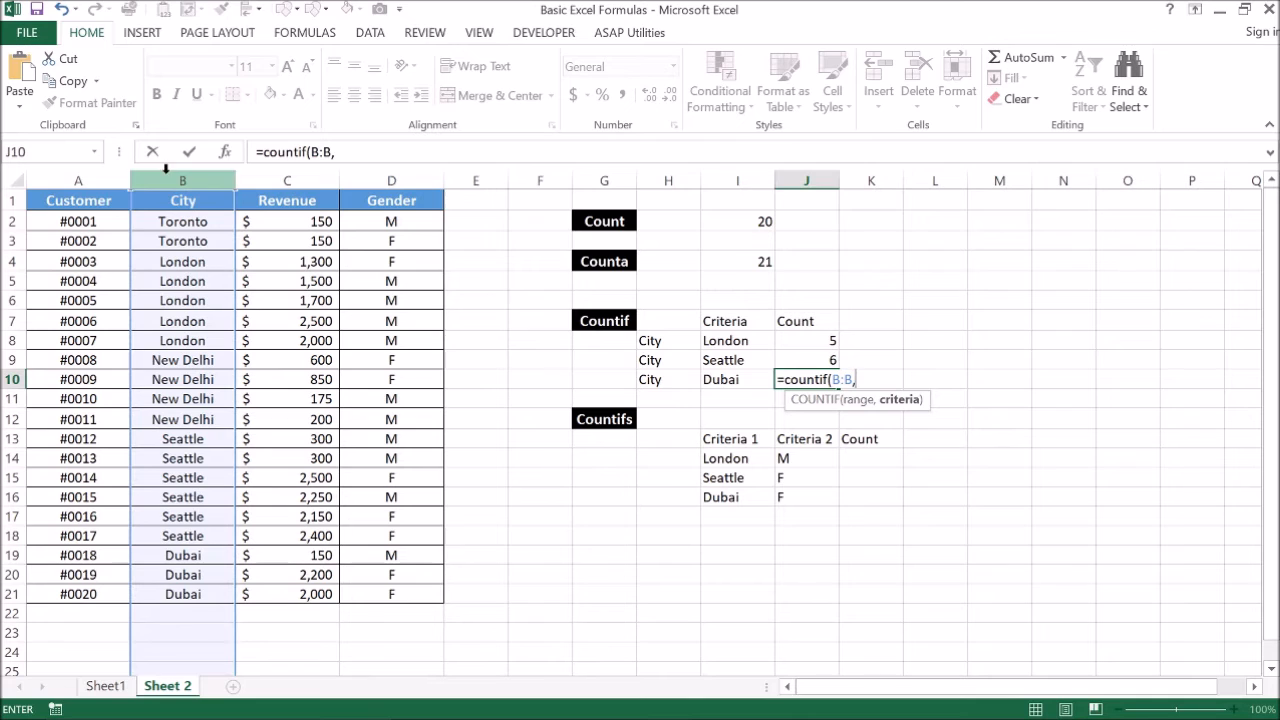
{"action": "left_click", "coordinate": [740, 381]}
{"action": "type", "text": ")"}
{"action": "key", "text": "Return"}
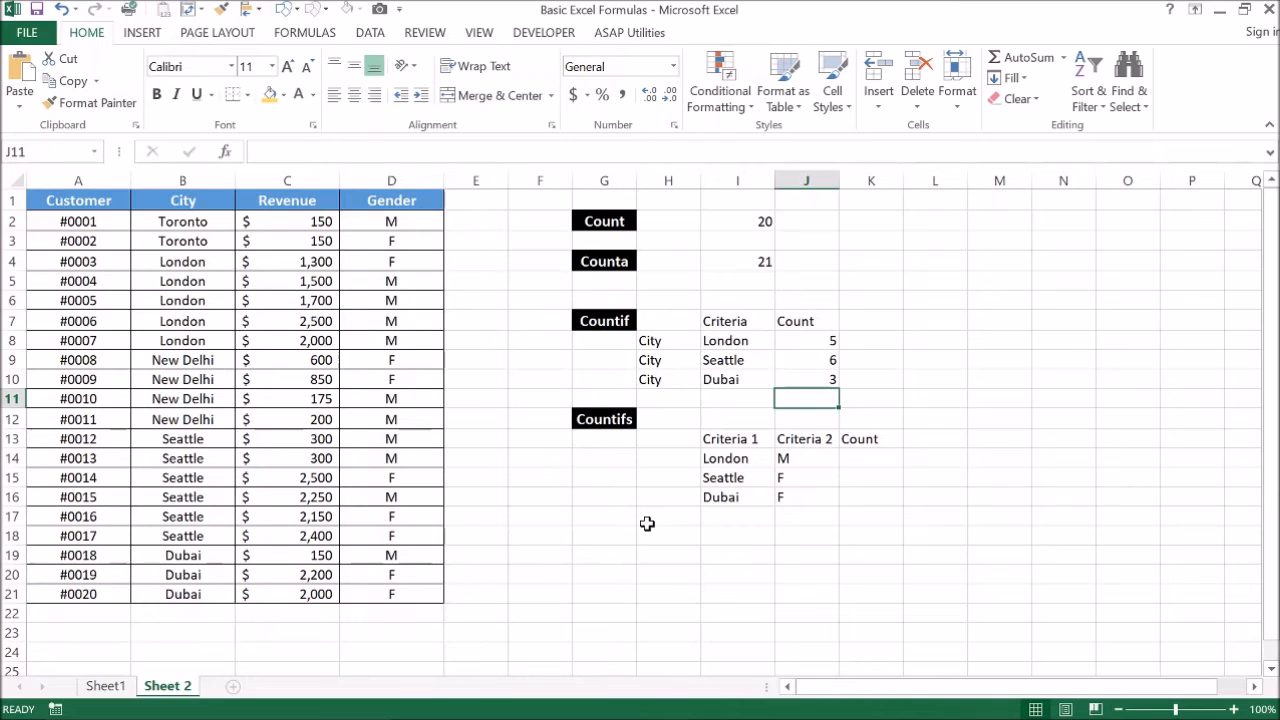
Enter a COUNTIFS formula in K14 that counts City column B:B against I14 (London) and Gender column D:D against J14 (M)
{"action": "key", "text": "Right"}
{"action": "key", "text": "Down"}
{"action": "key", "text": "Down"}
{"action": "key", "text": "Down"}
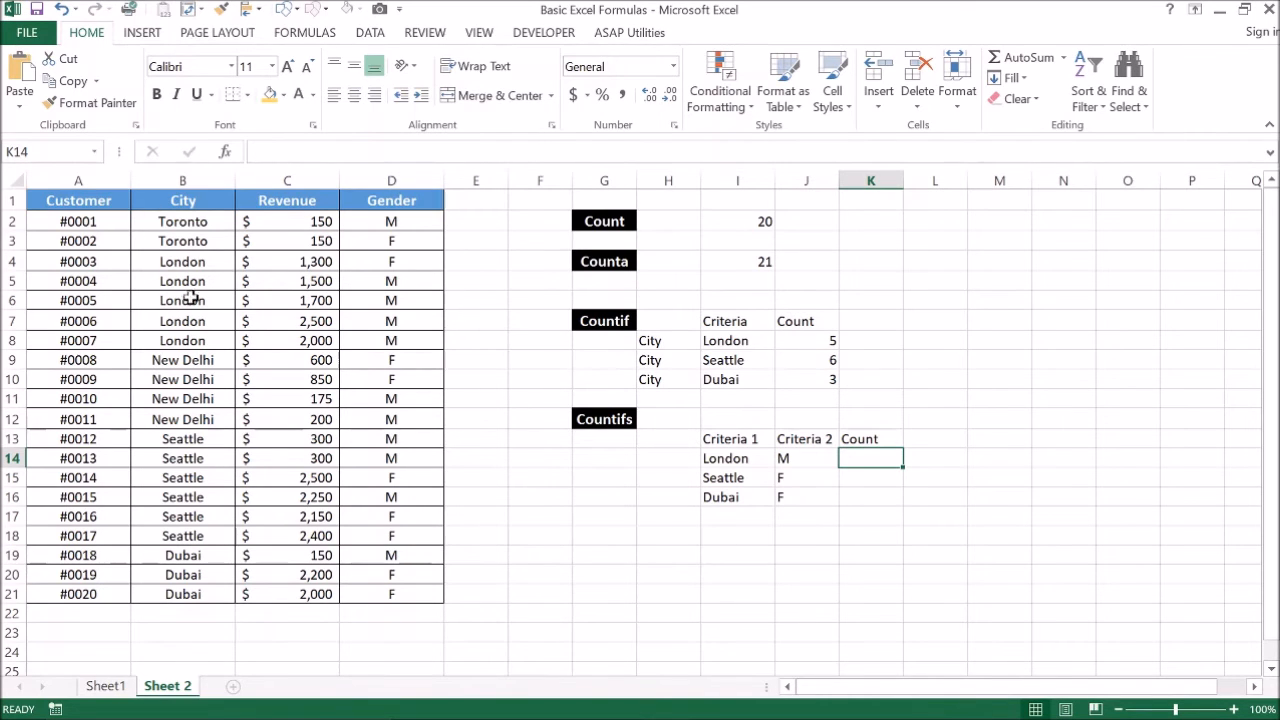
{"action": "type", "text": "="}
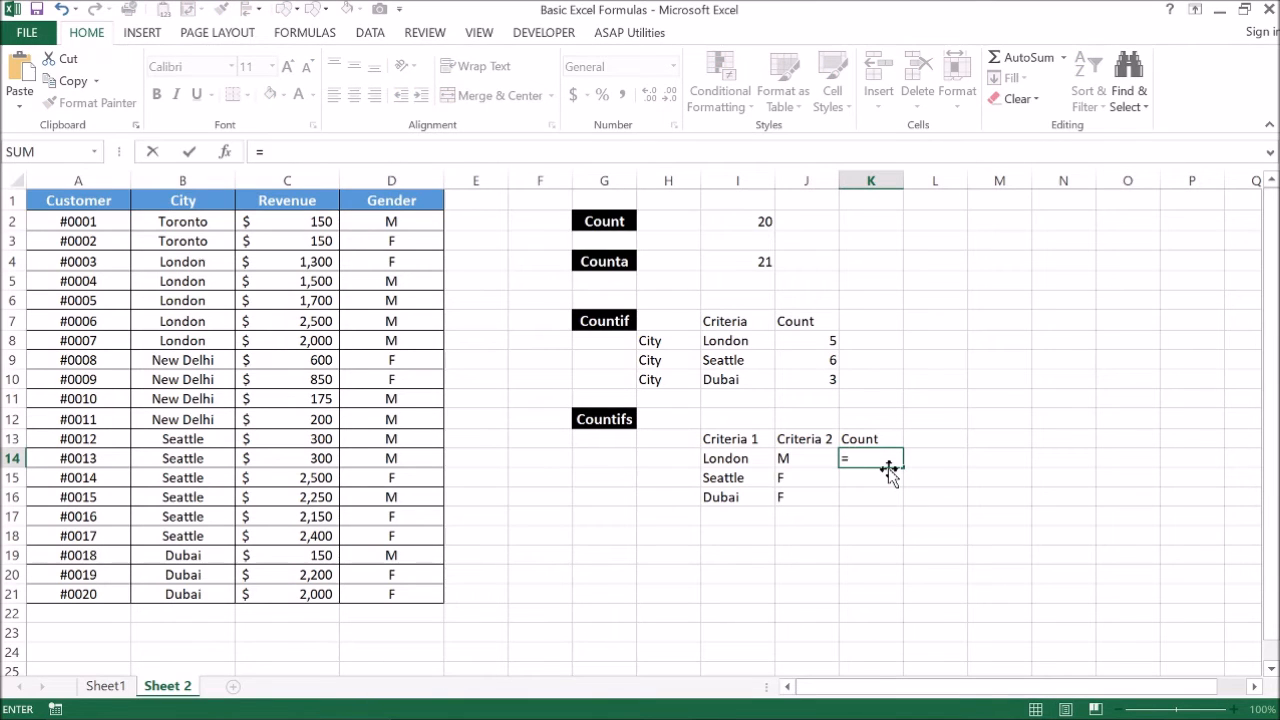
{"action": "type", "text": "counti"}
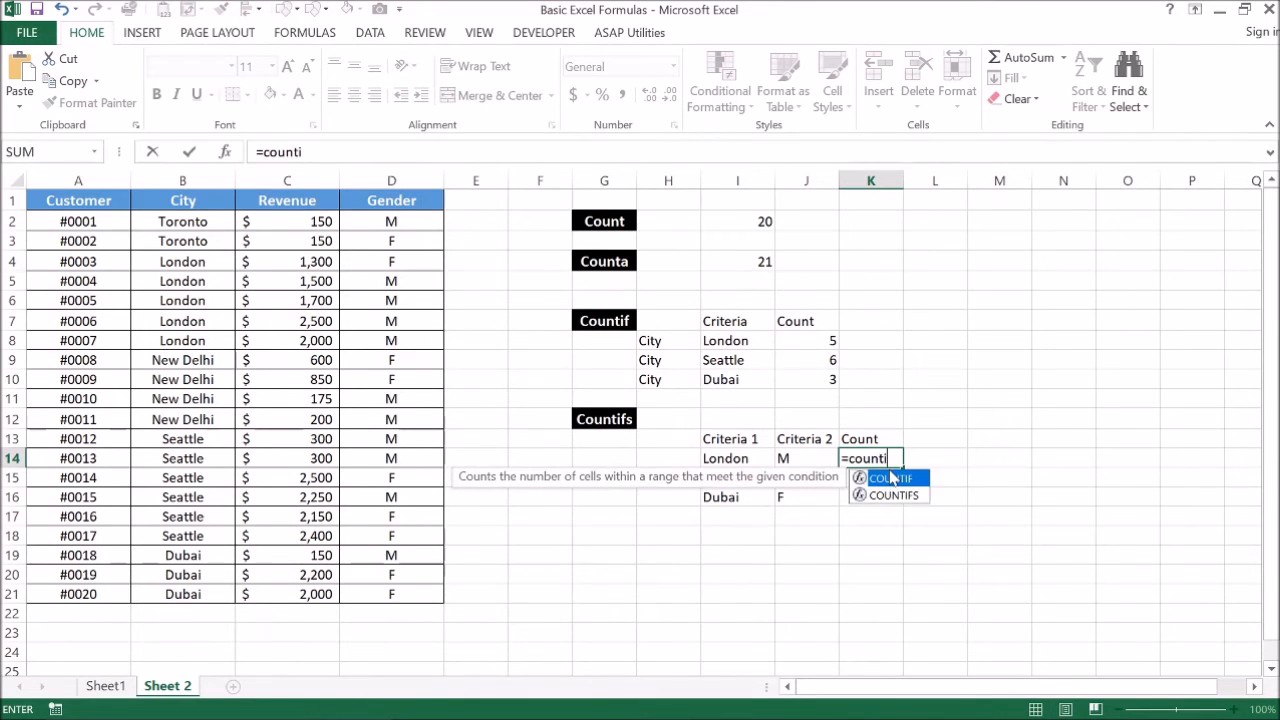
{"action": "type", "text": "fs("}
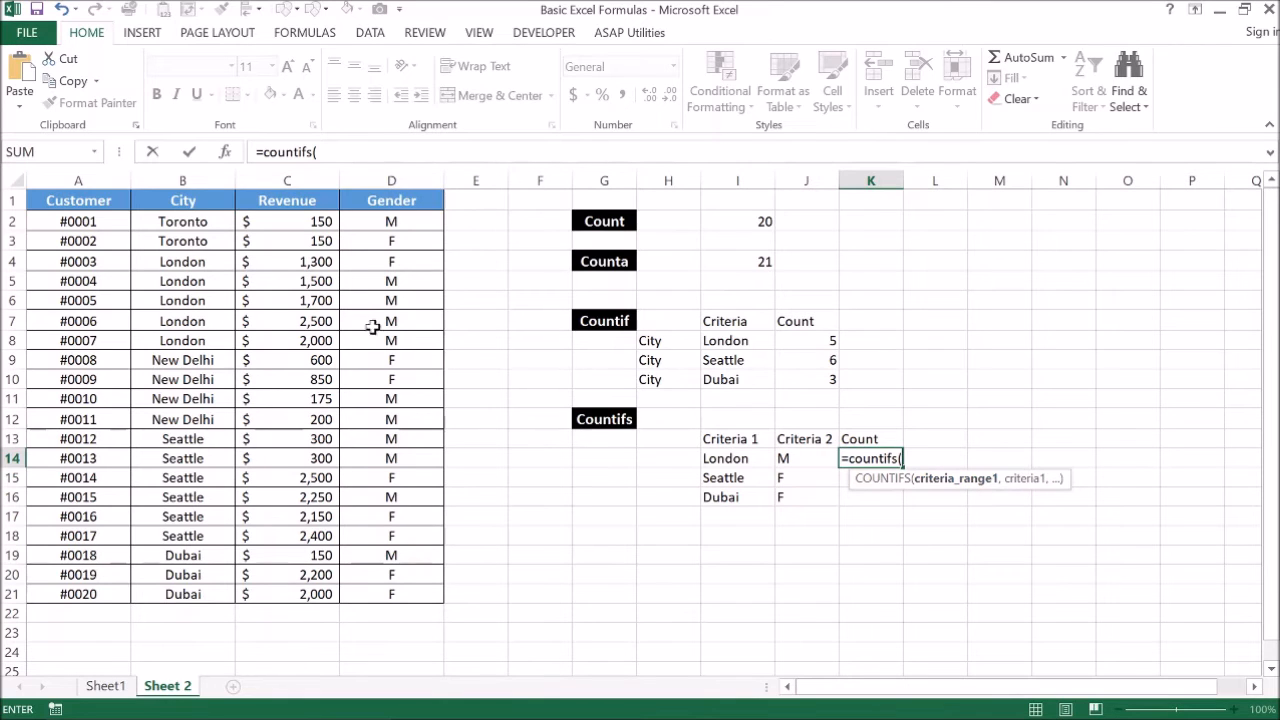
{"action": "left_click", "coordinate": [181, 176]}
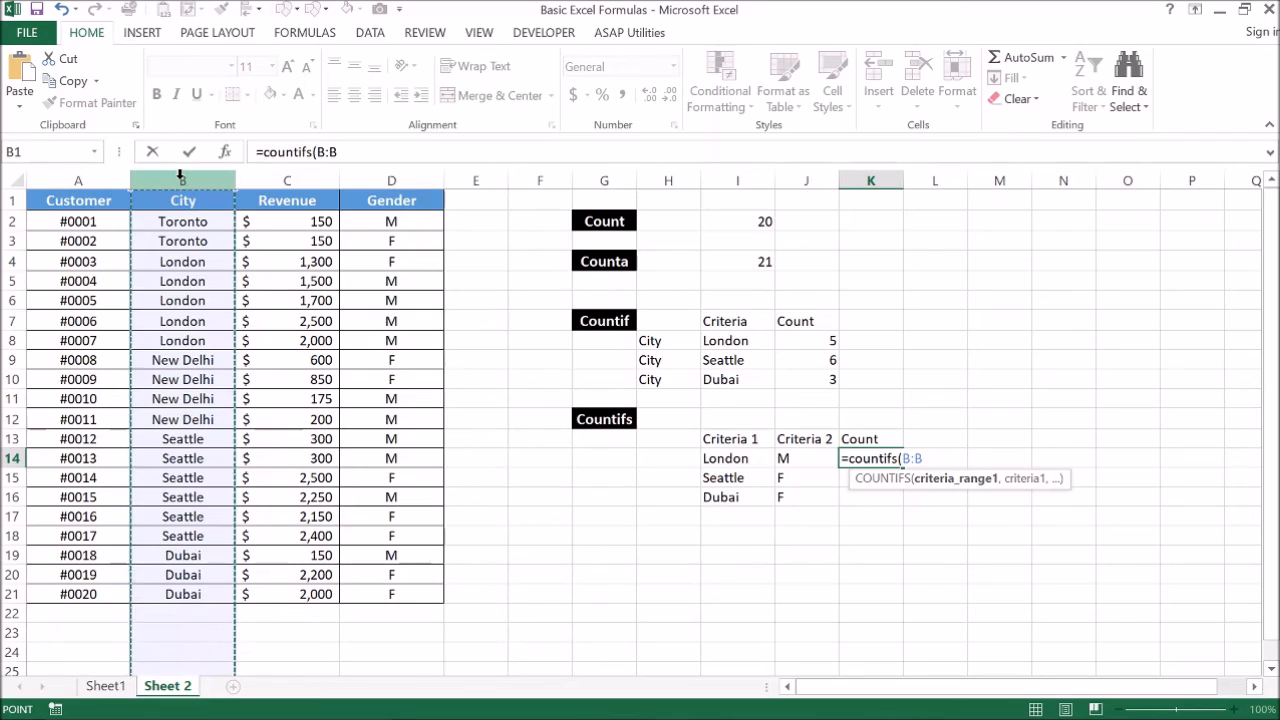
{"action": "type", "text": ","}
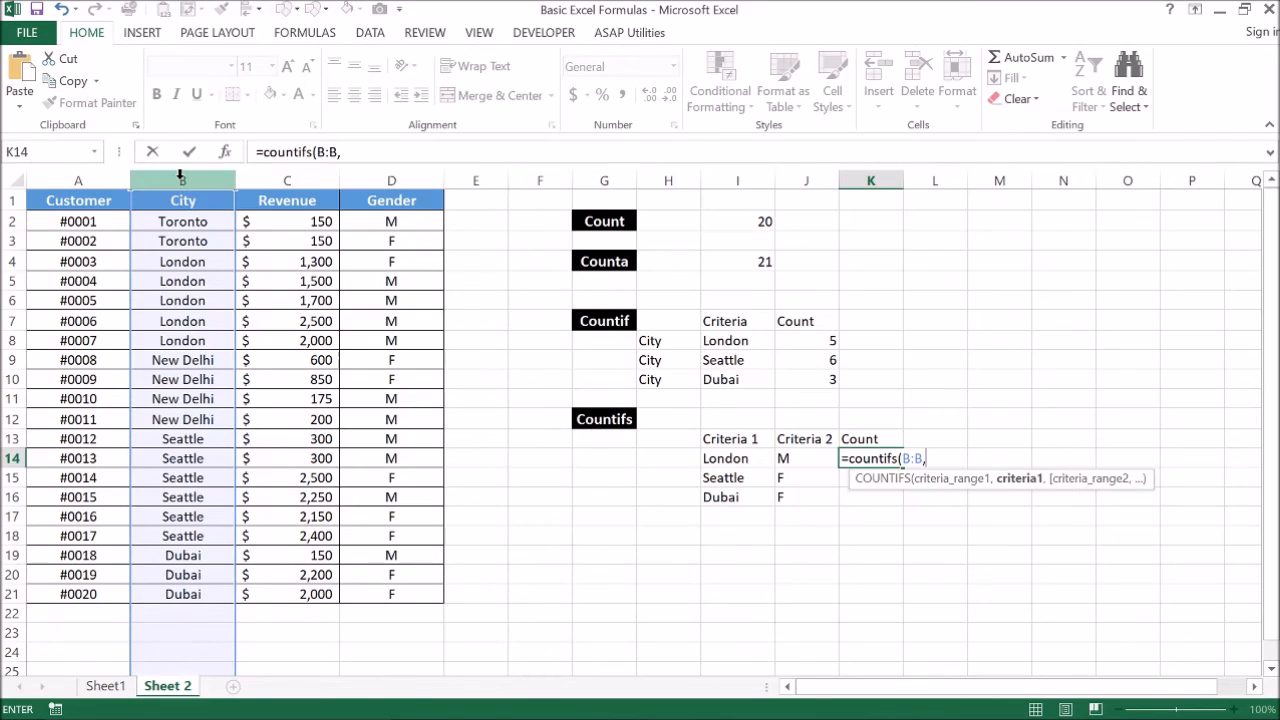
{"action": "left_click", "coordinate": [748, 458]}
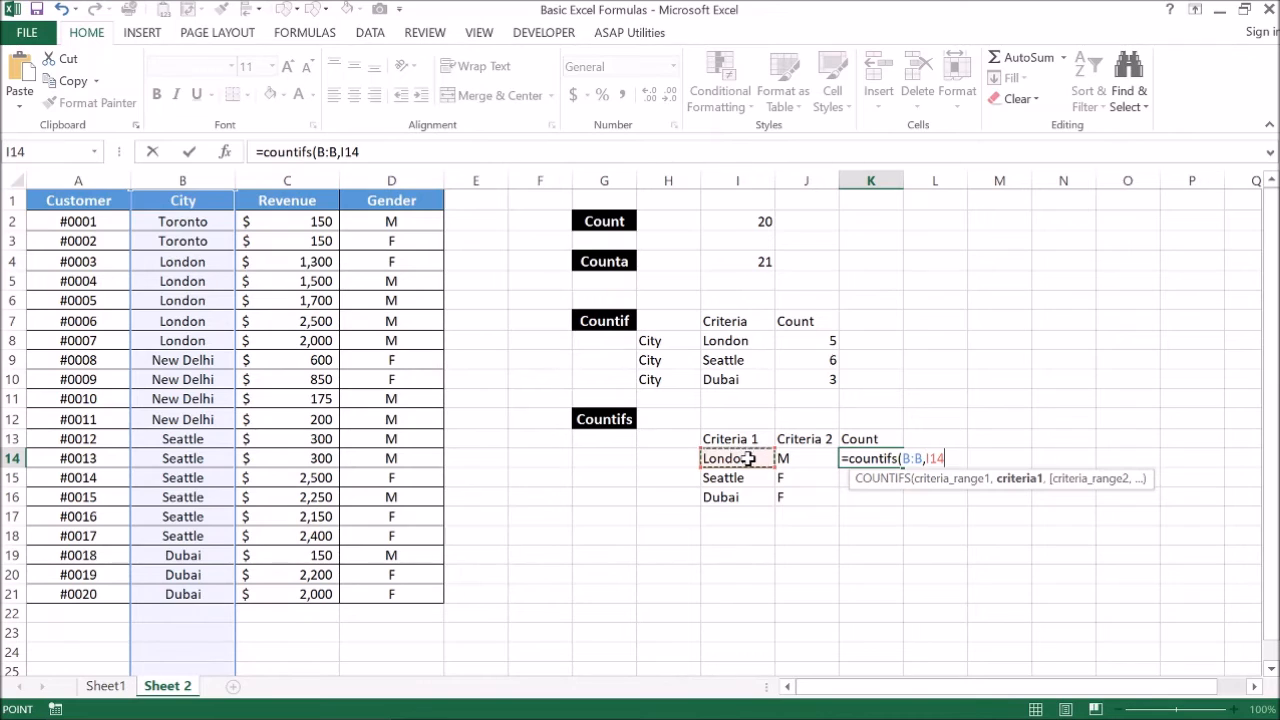
{"action": "type", "text": ","}
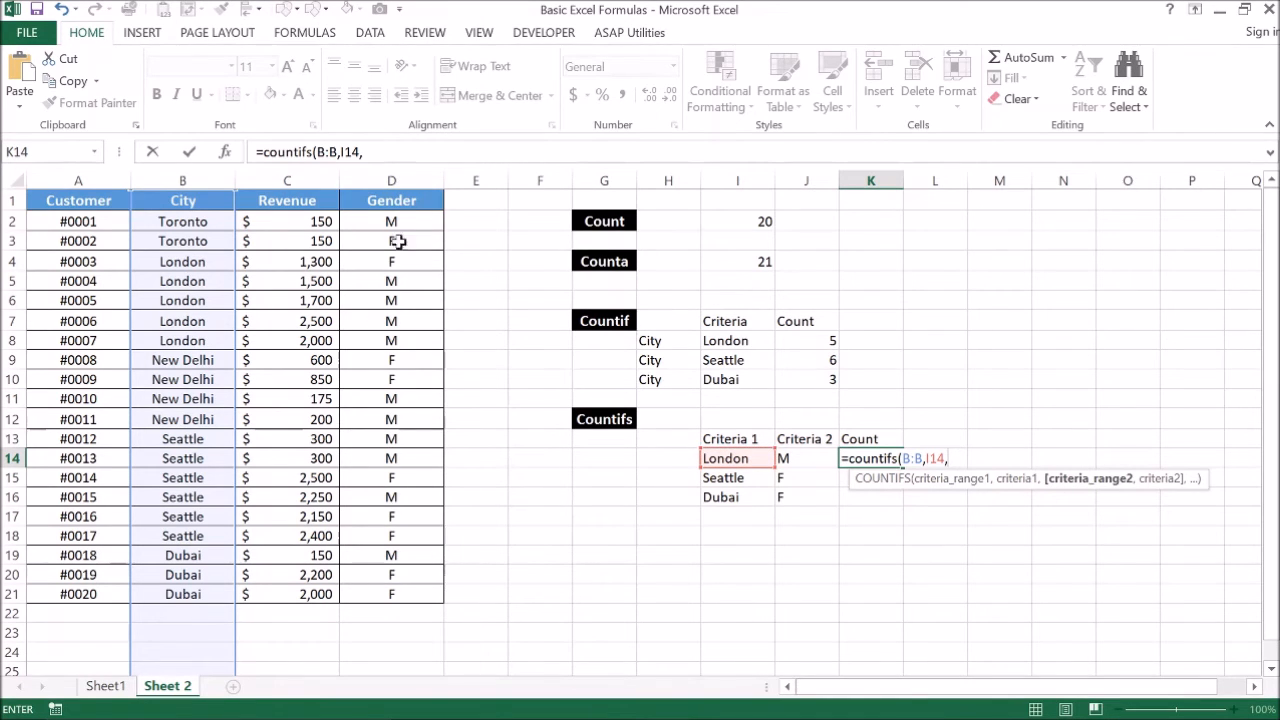
{"action": "left_click", "coordinate": [396, 178]}
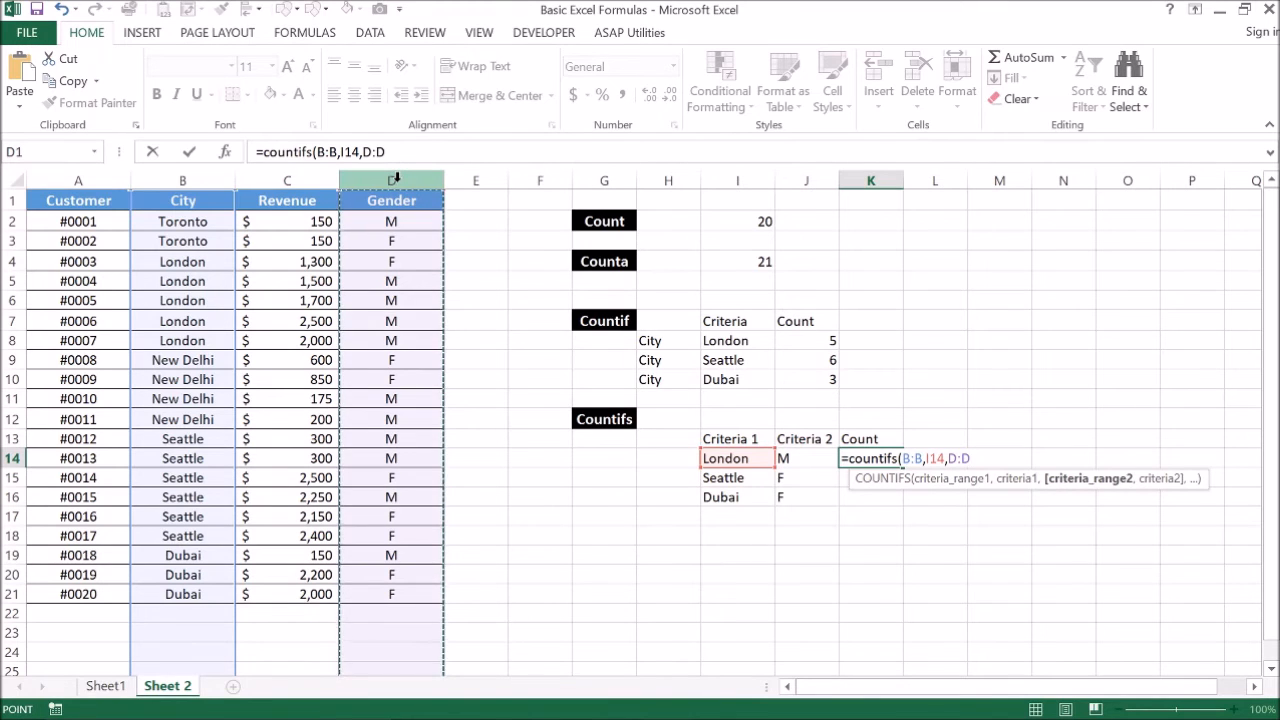
{"action": "type", "text": ","}
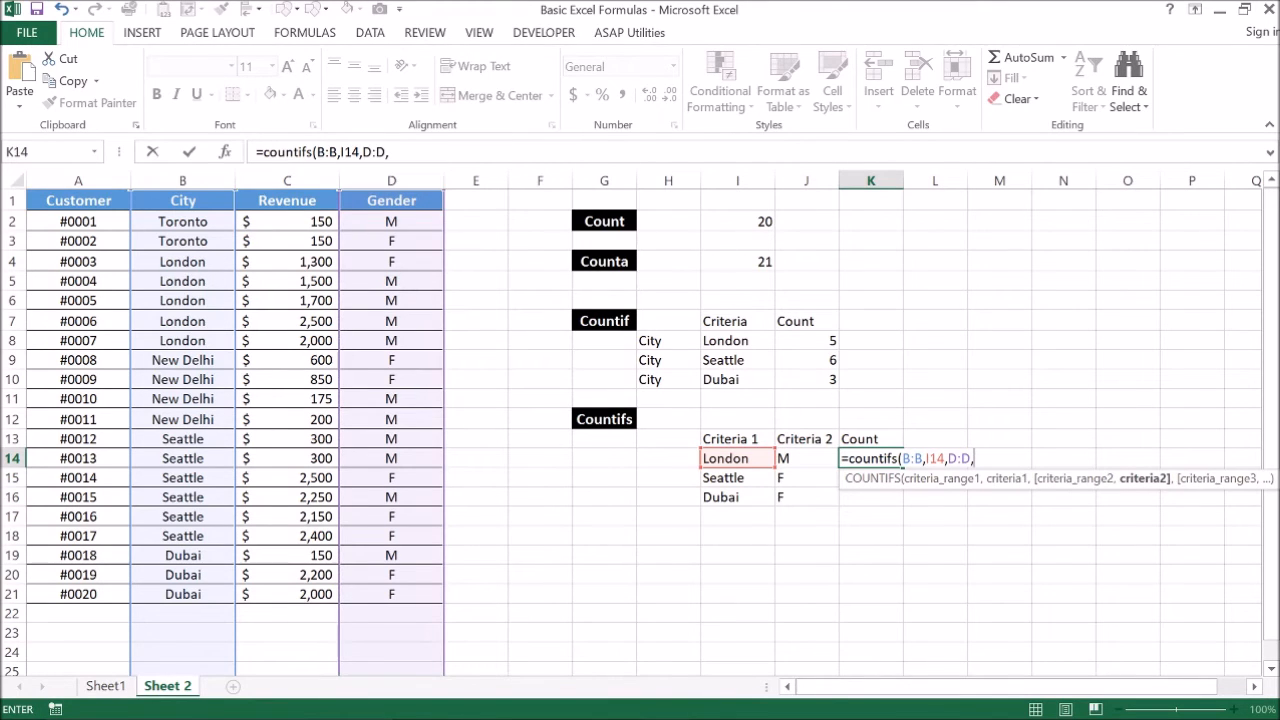
{"action": "left_click", "coordinate": [805, 457]}
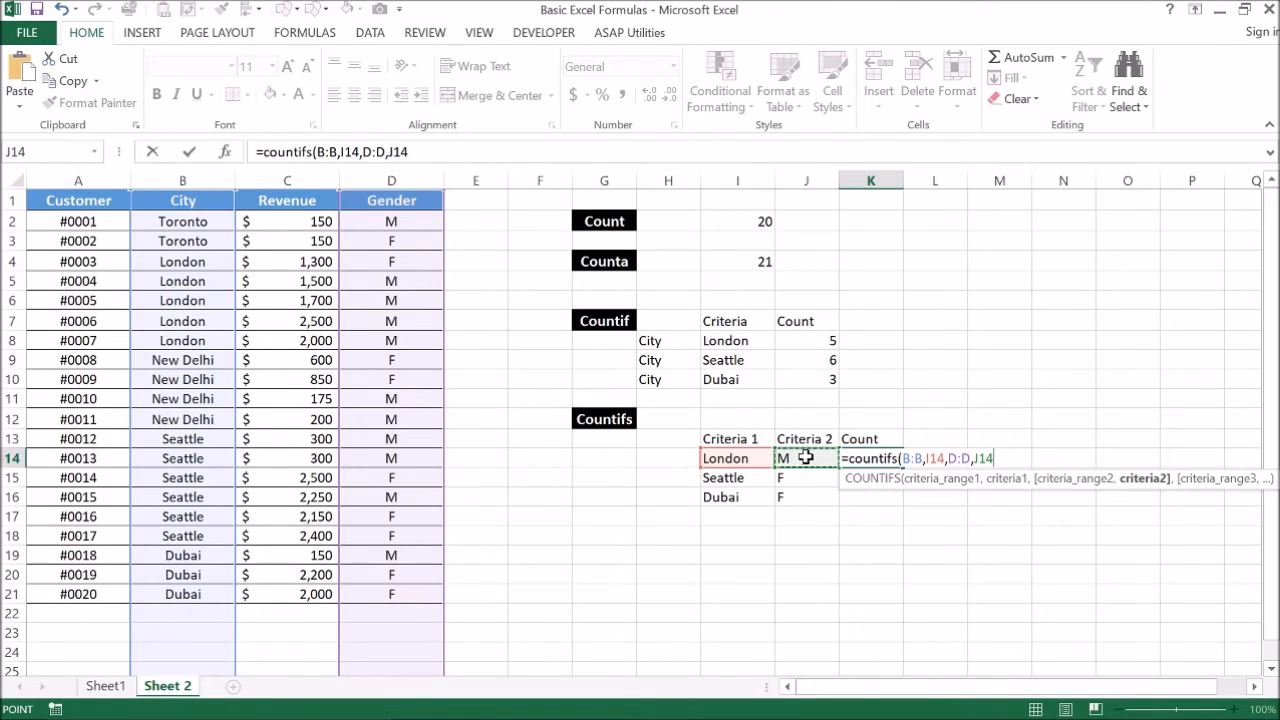
{"action": "type", "text": ")"}
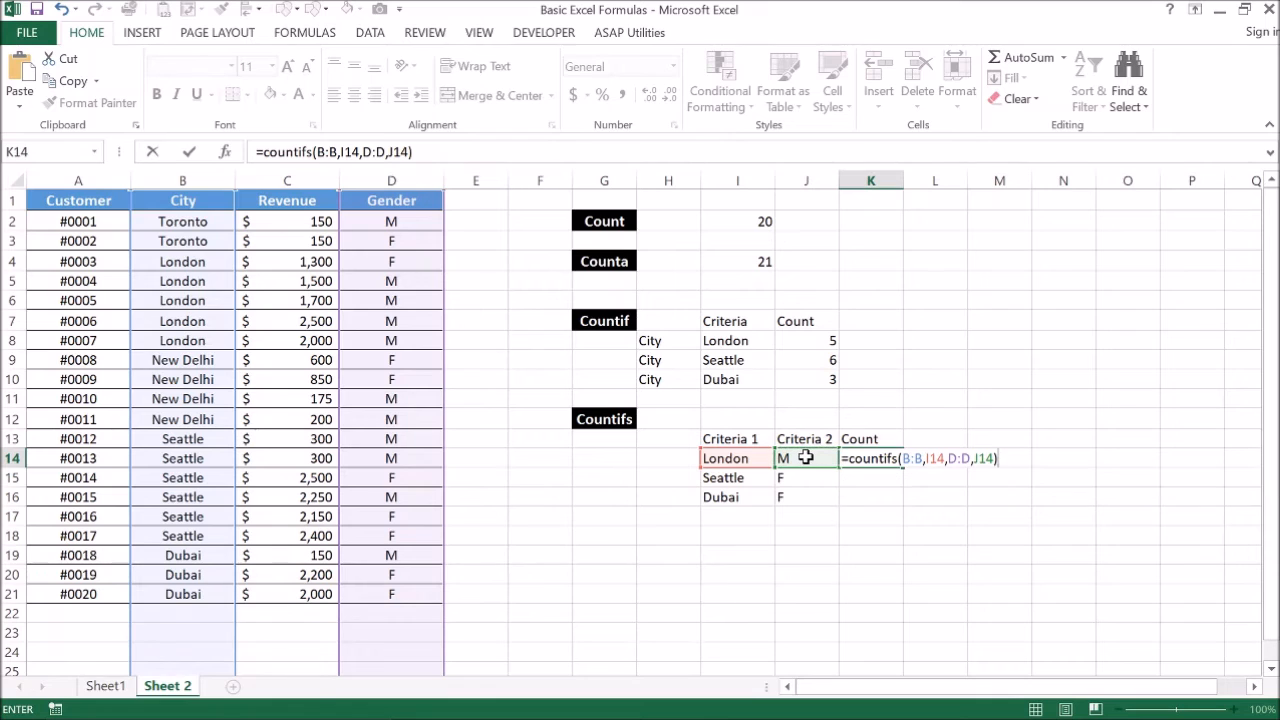
{"action": "key", "text": "Return"}
{"action": "key", "text": "Up"}
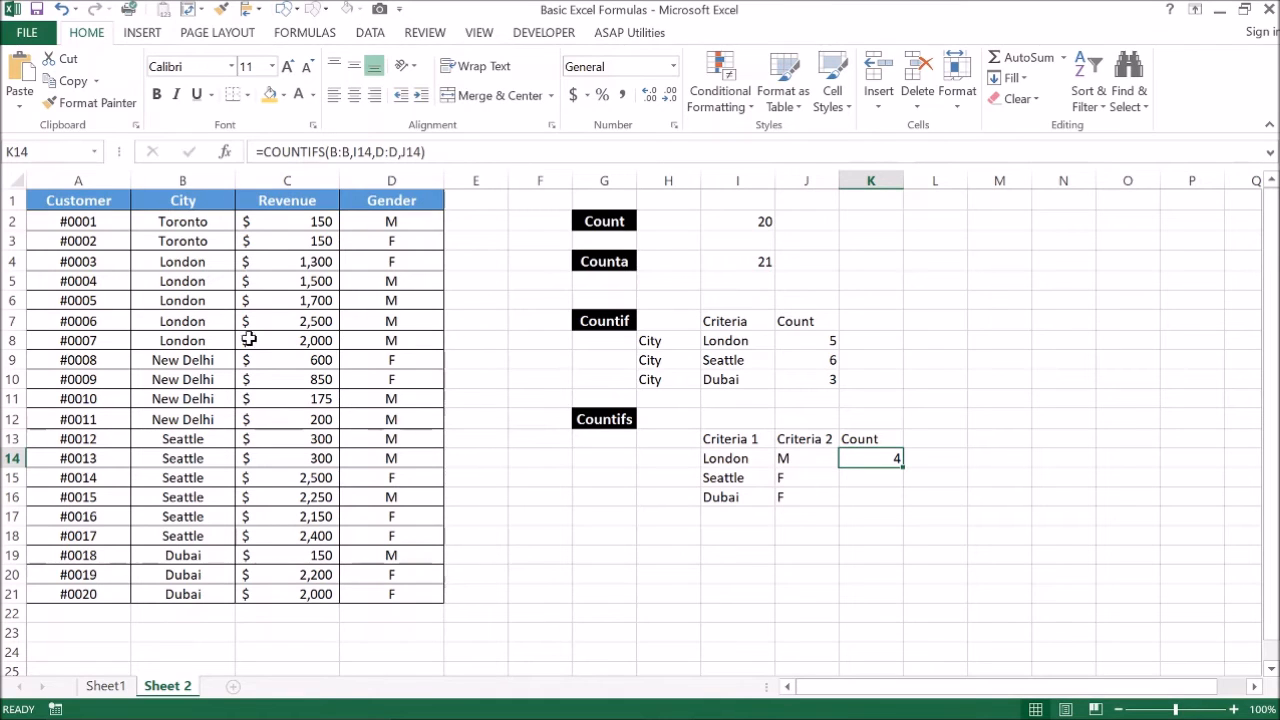
Check the London male count in K14 by selecting the London rows B4:D8 in the customer table
{"action": "left_click_drag", "start_coordinate": [219, 267], "coordinate": [391, 360]}
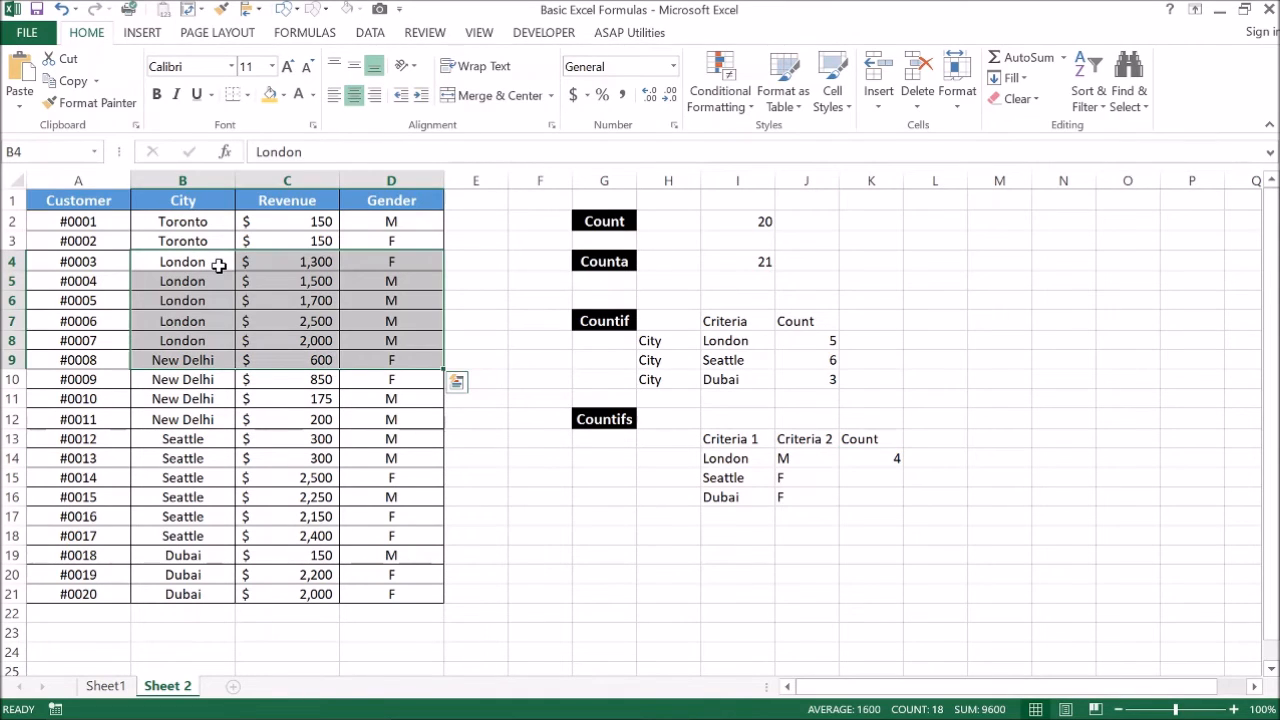
{"action": "key", "text": "shift+Up"}
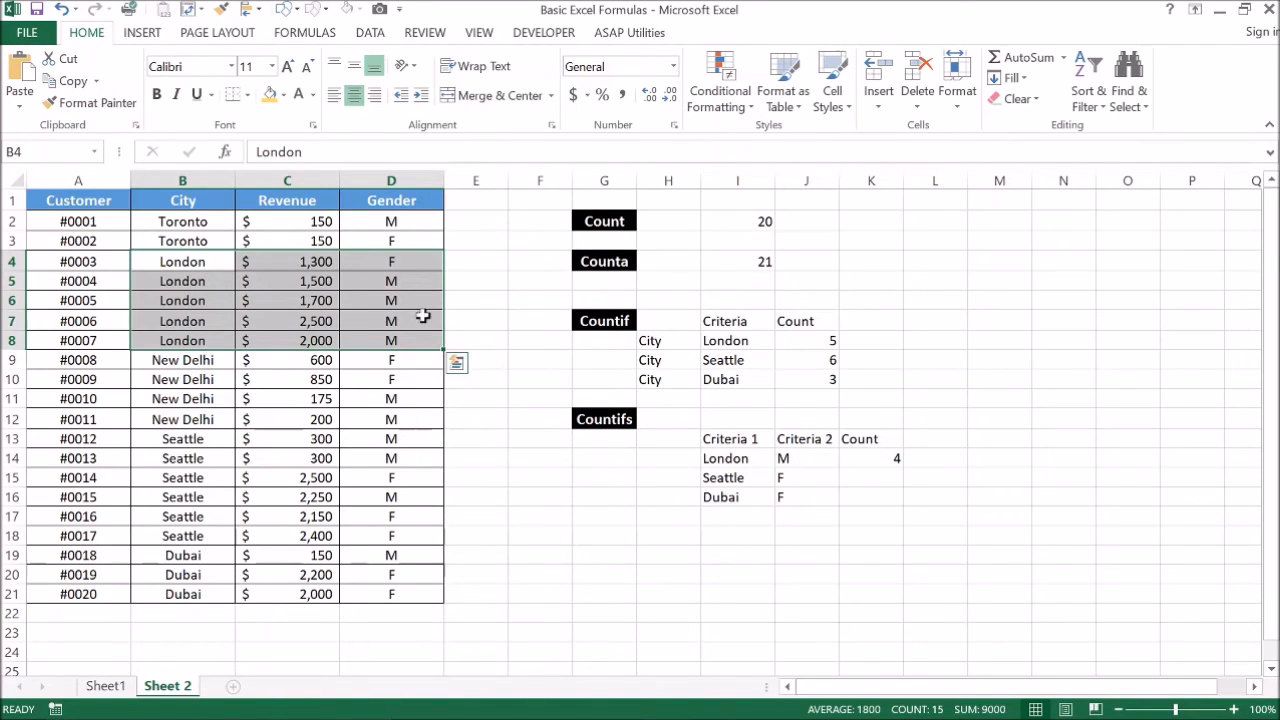
Enter a COUNTIFS formula in K15 that counts City column B:B against I15 (Seattle) and Gender column D:D against J15 (F)
{"action": "left_click", "coordinate": [872, 492]}
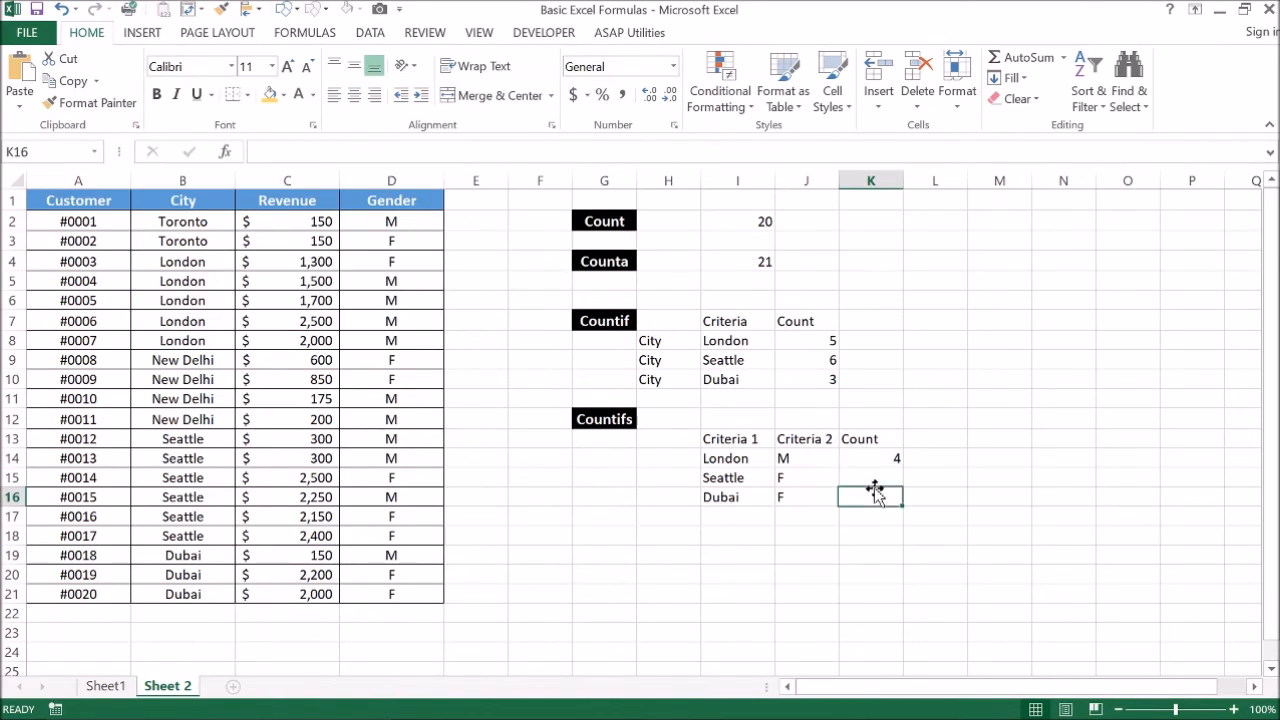
{"action": "left_click", "coordinate": [874, 479]}
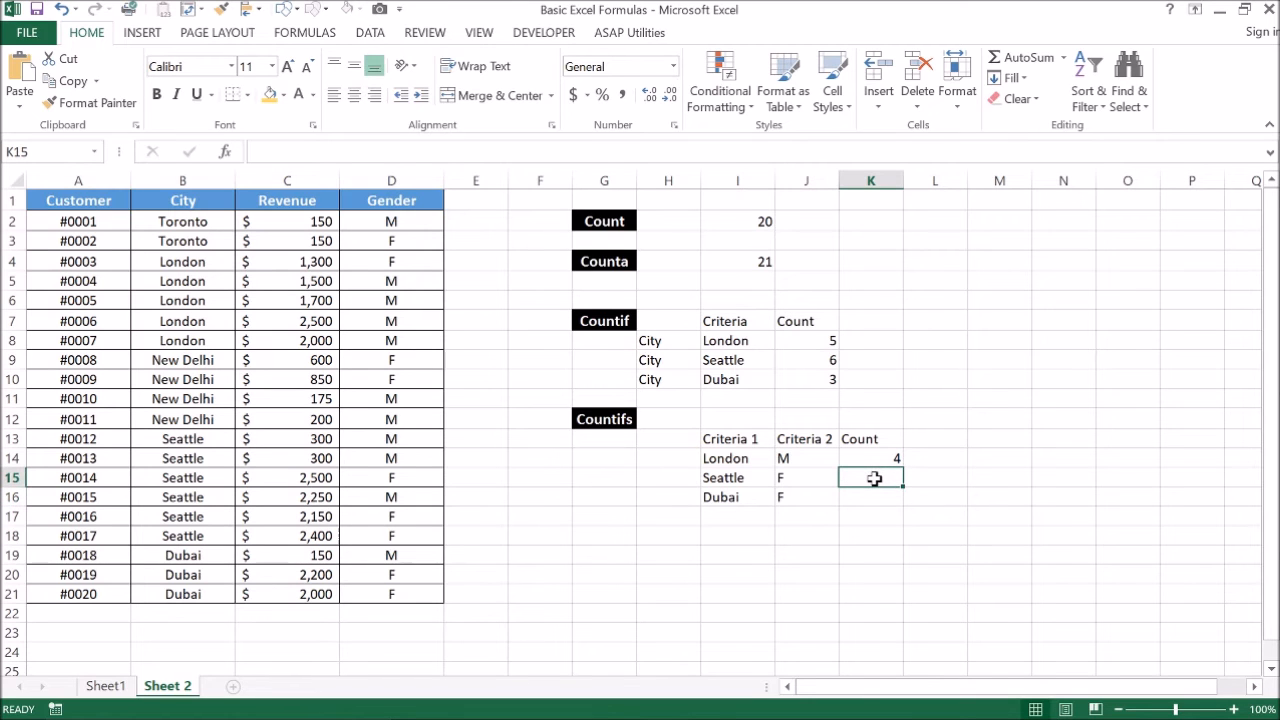
{"action": "type", "text": "="}
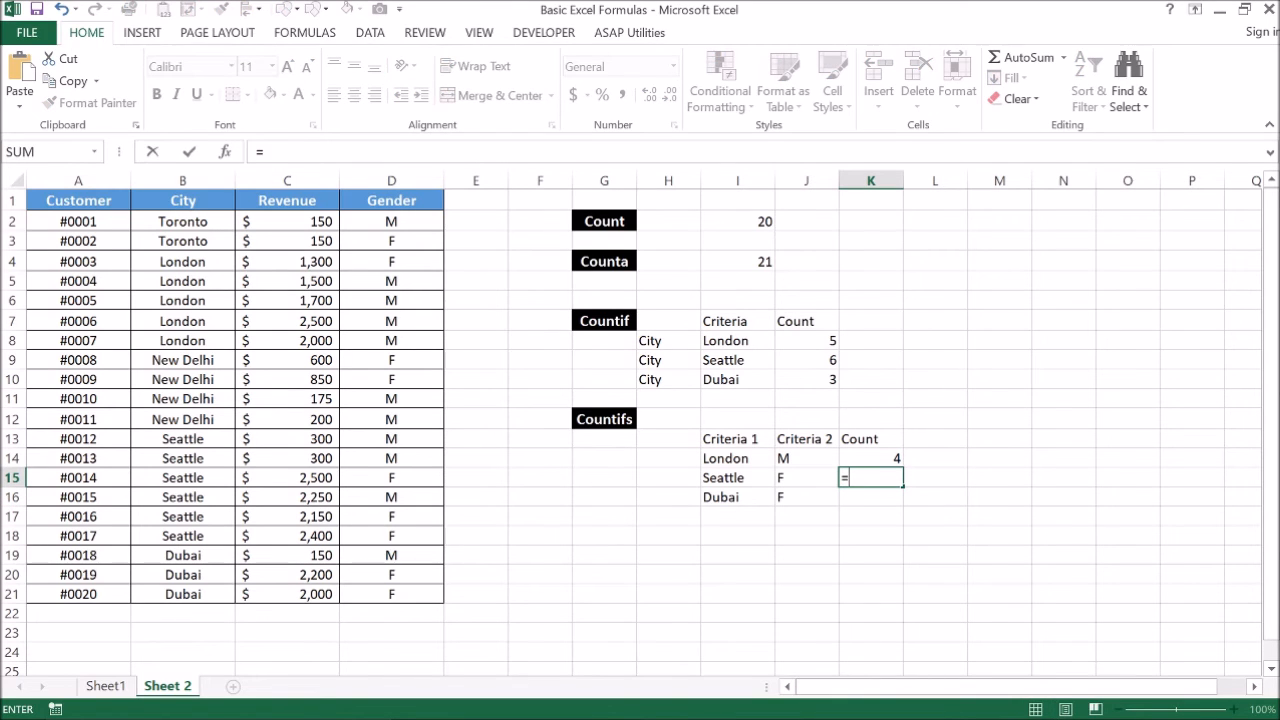
{"action": "type", "text": "countifs("}
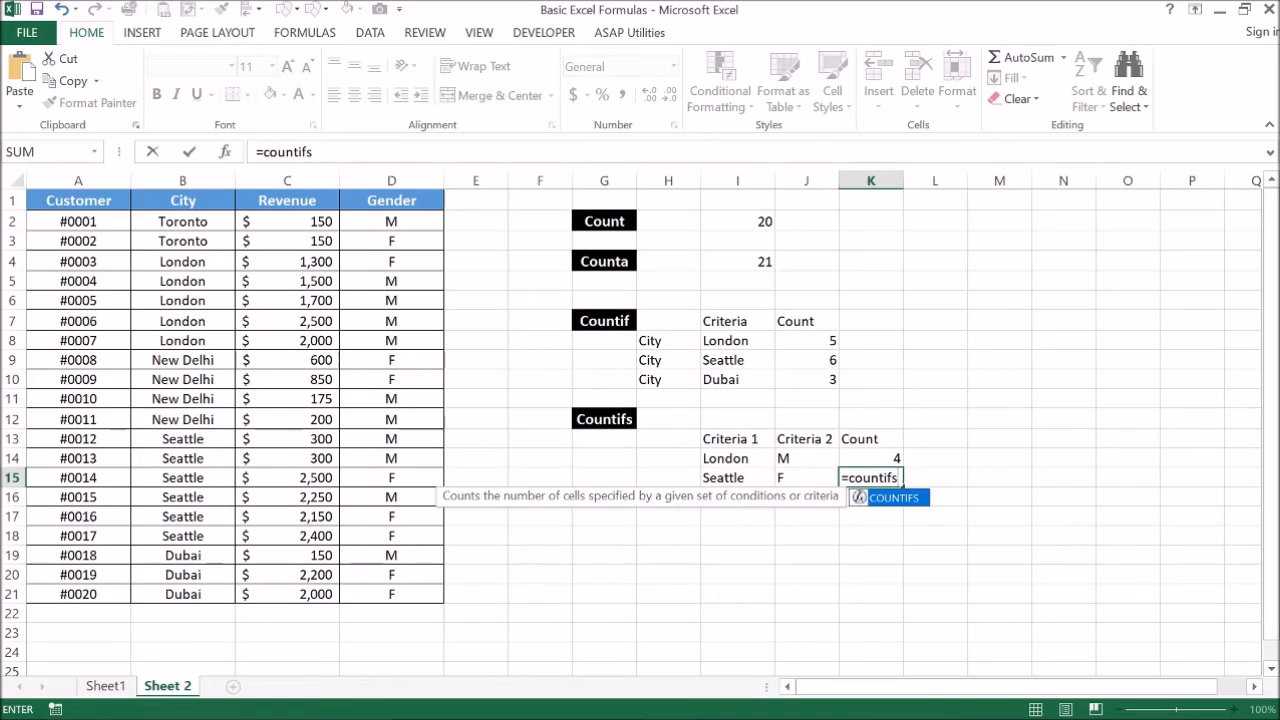
{"action": "left_click", "coordinate": [184, 178]}
{"action": "type", "text": ","}
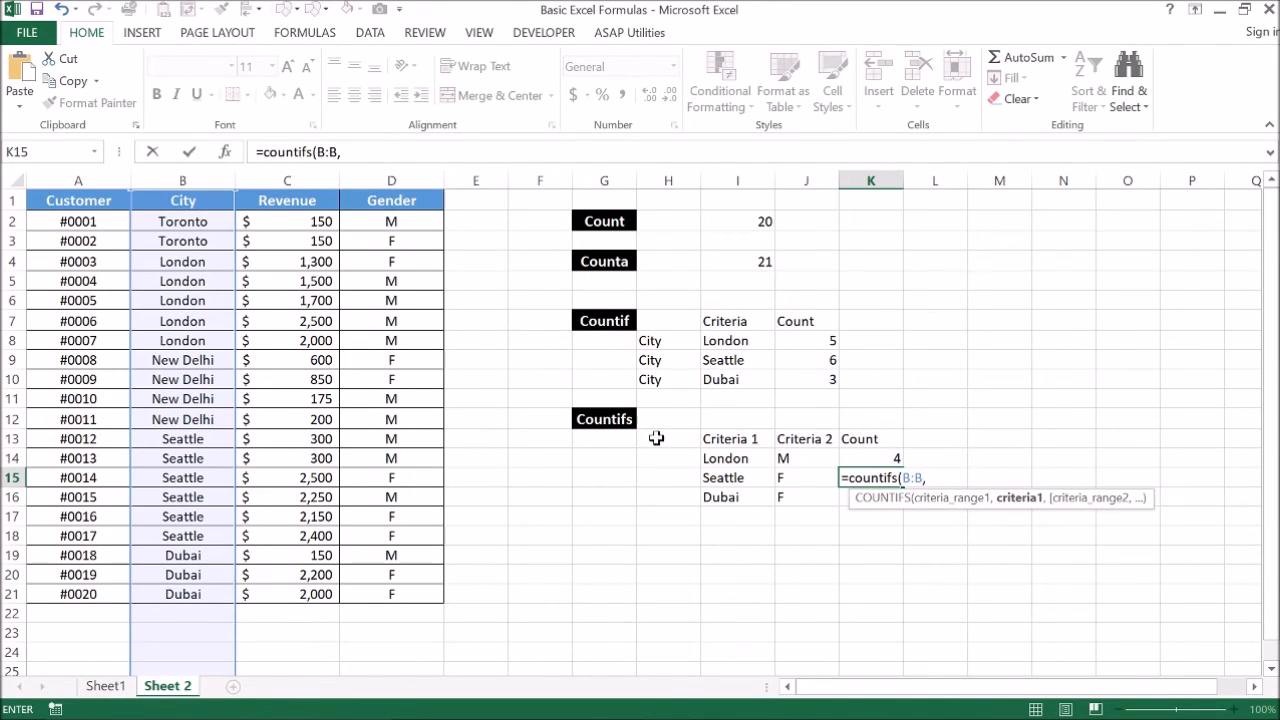
{"action": "left_click", "coordinate": [712, 477]}
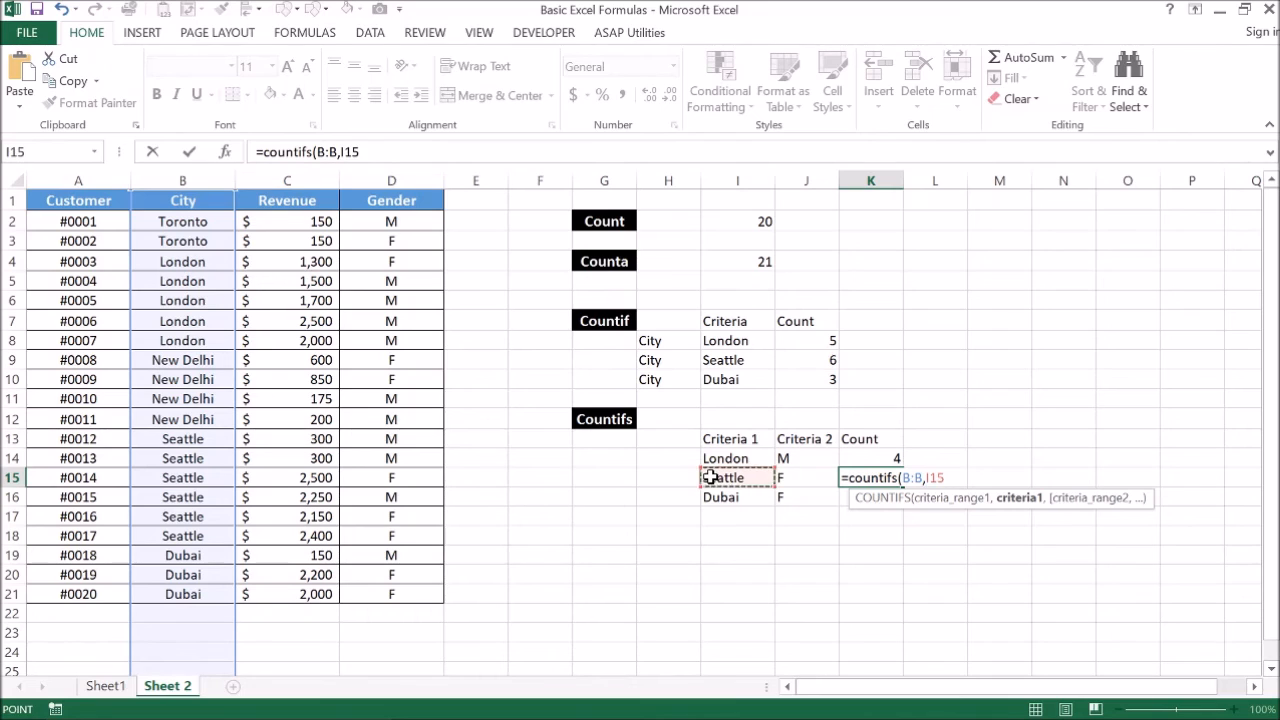
{"action": "type", "text": ","}
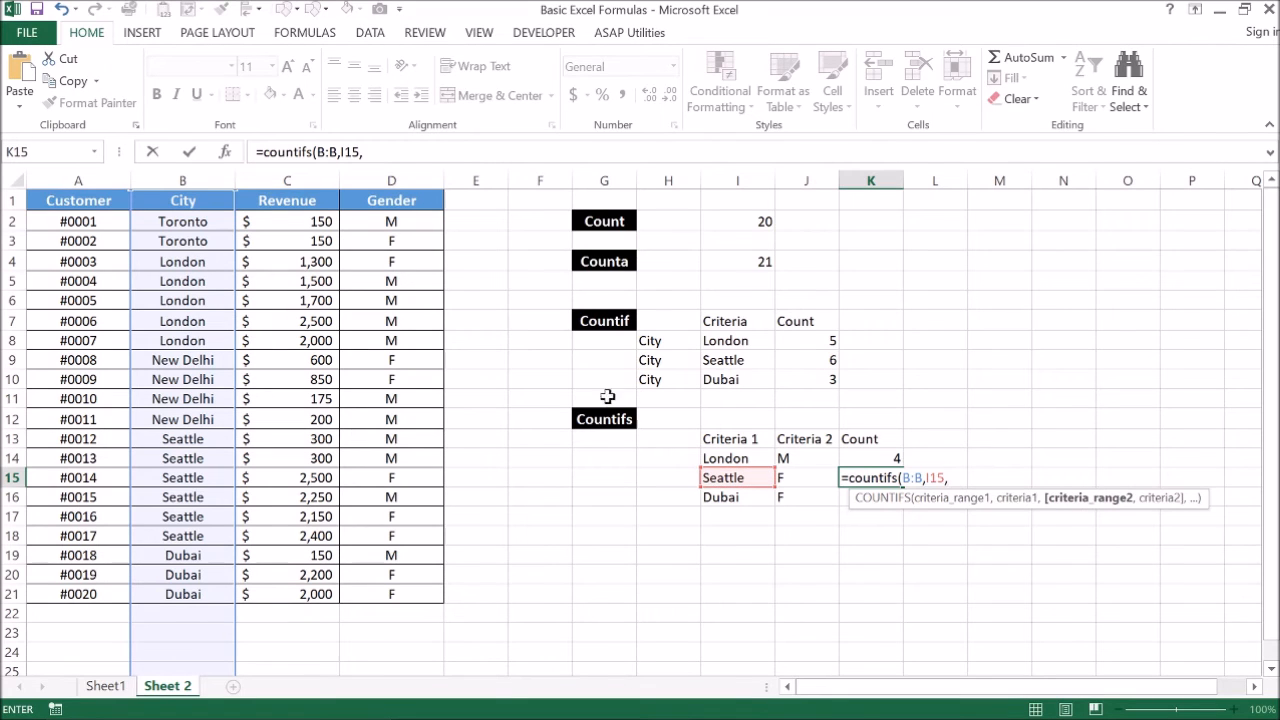
{"action": "left_click", "coordinate": [416, 178]}
{"action": "type", "text": ","}
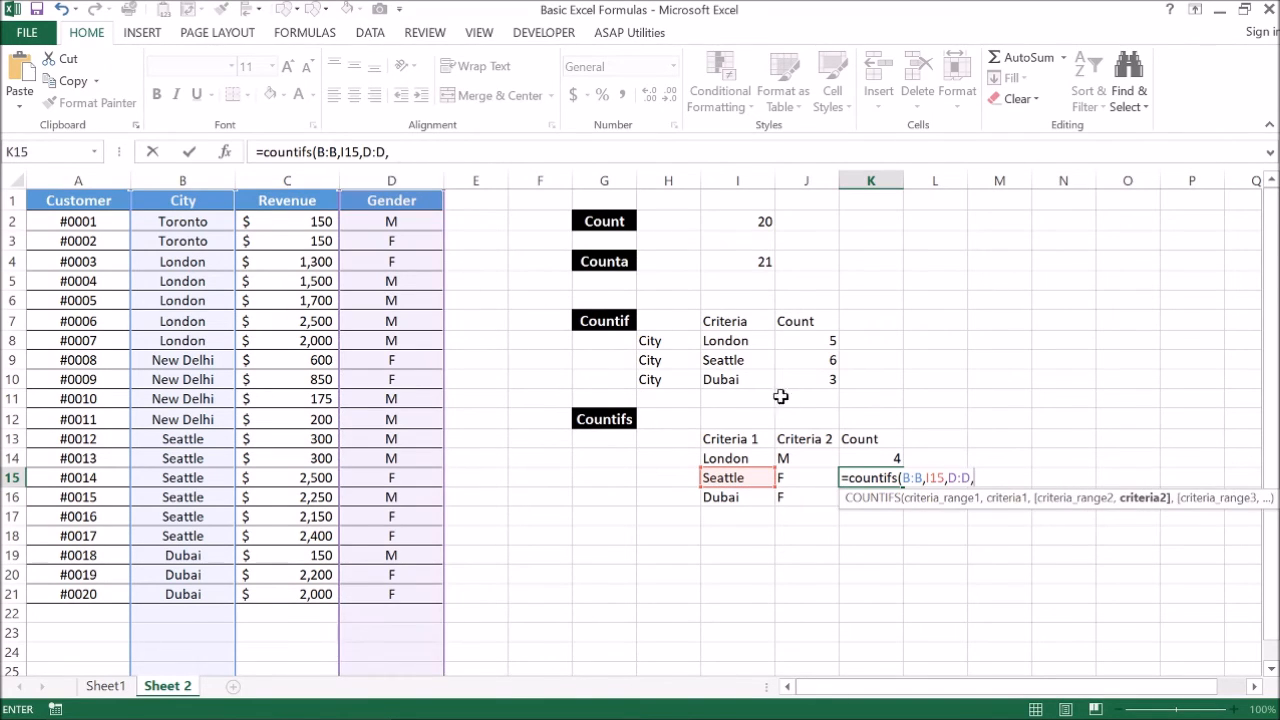
{"action": "left_click", "coordinate": [791, 478]}
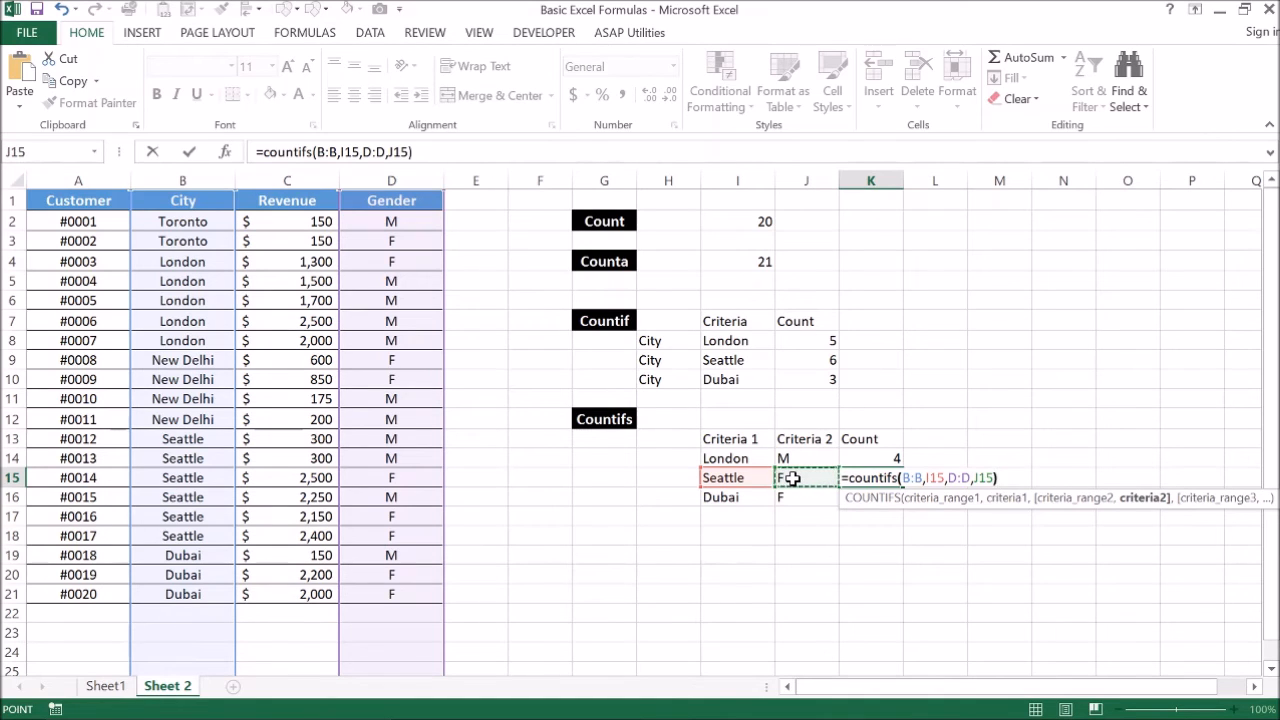
{"action": "type", "text": ")"}
{"action": "key", "text": "ctrl+Return"}
{"action": "key", "text": "Return"}
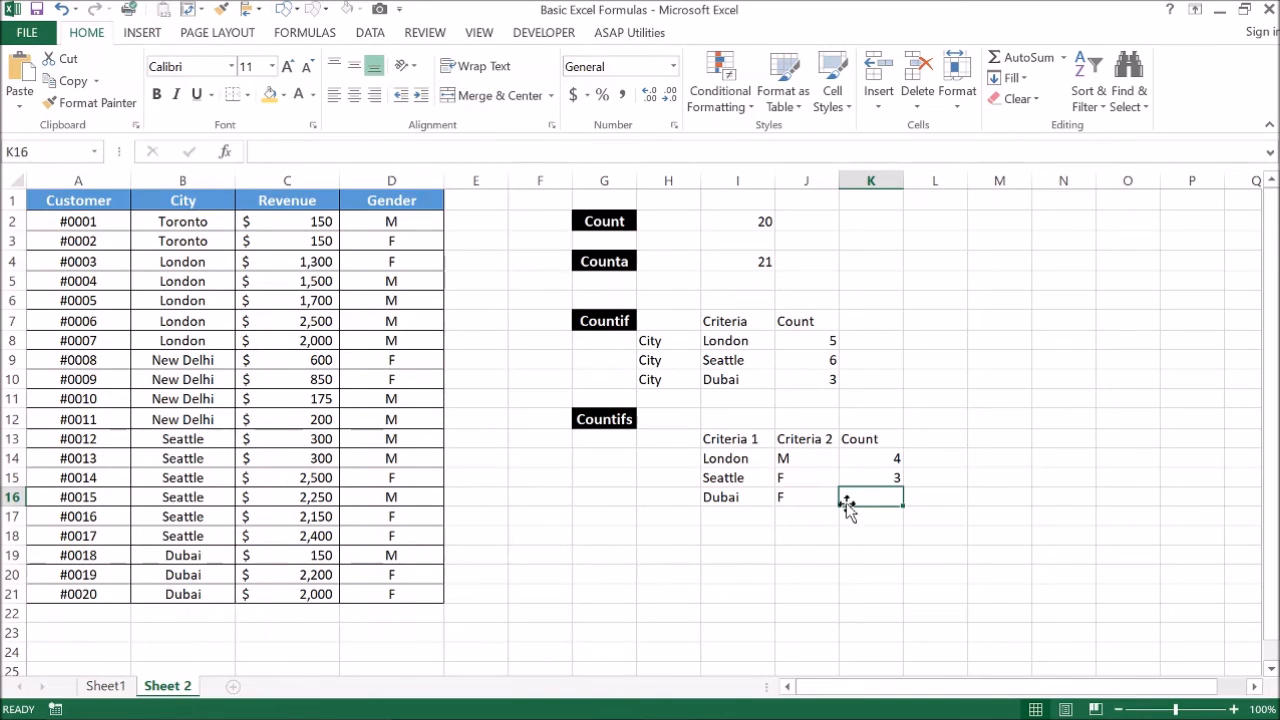
Enter a COUNTIFS formula in K16 that counts City column B:B against I16 (Dubai) and Gender column D:D against J16 (F)
{"action": "type", "text": "="}
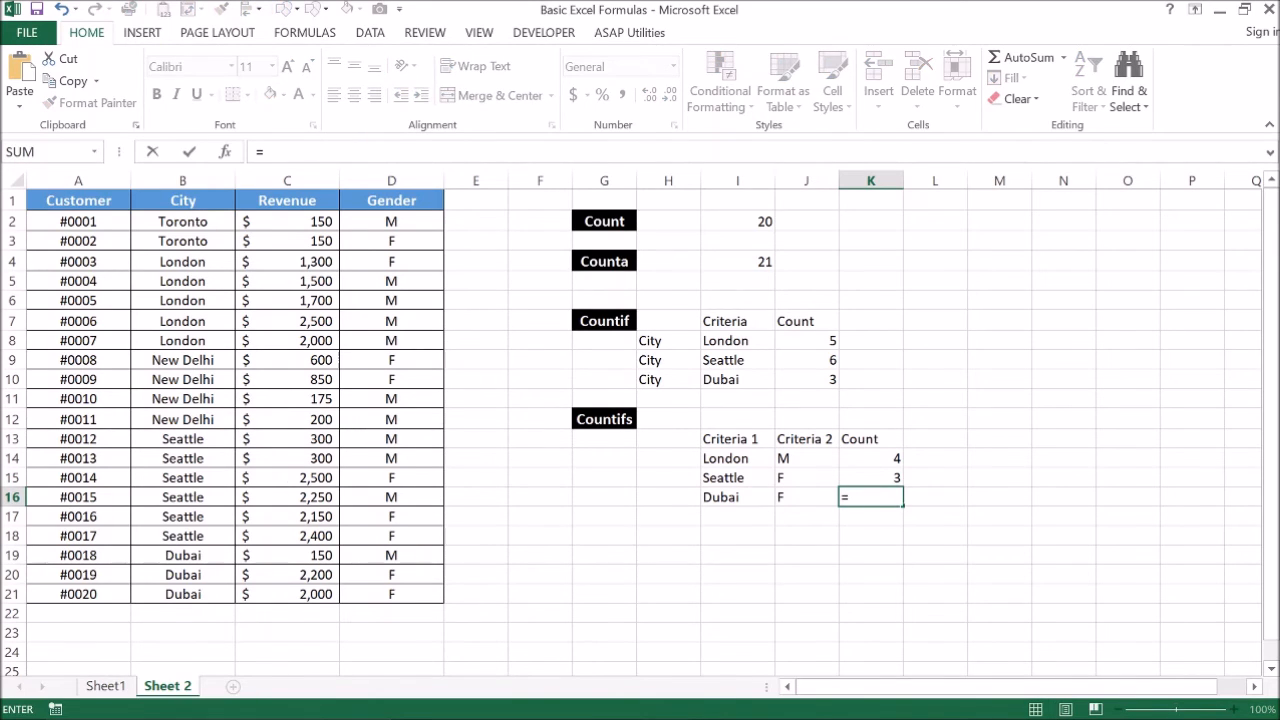
{"action": "type", "text": "countifs"}
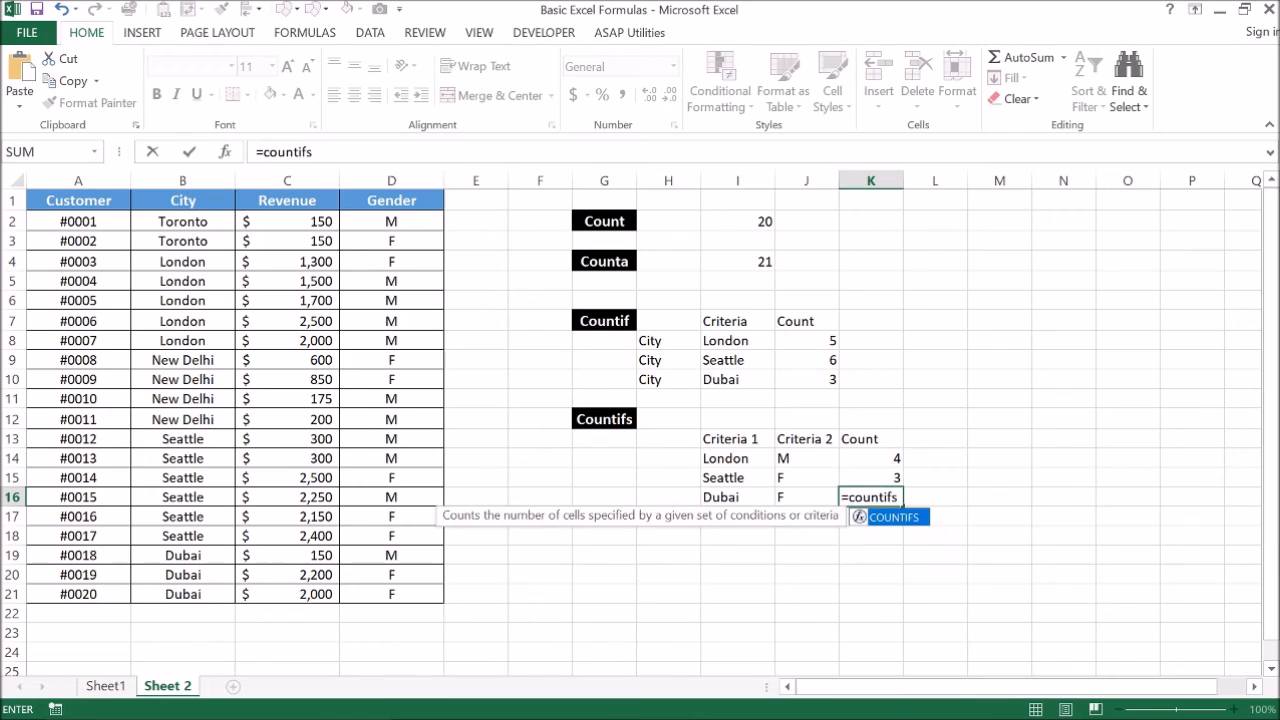
{"action": "type", "text": "(B:B,"}
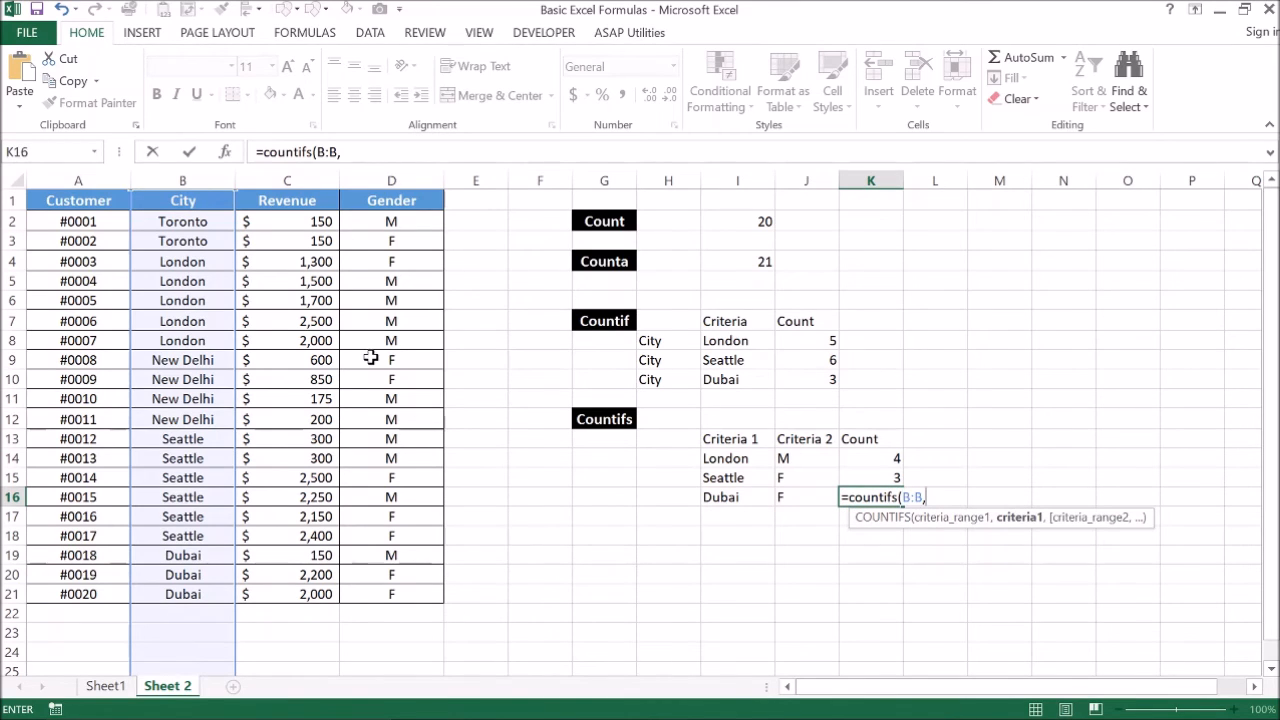
{"action": "left_click", "coordinate": [735, 497]}
{"action": "type", "text": ","}
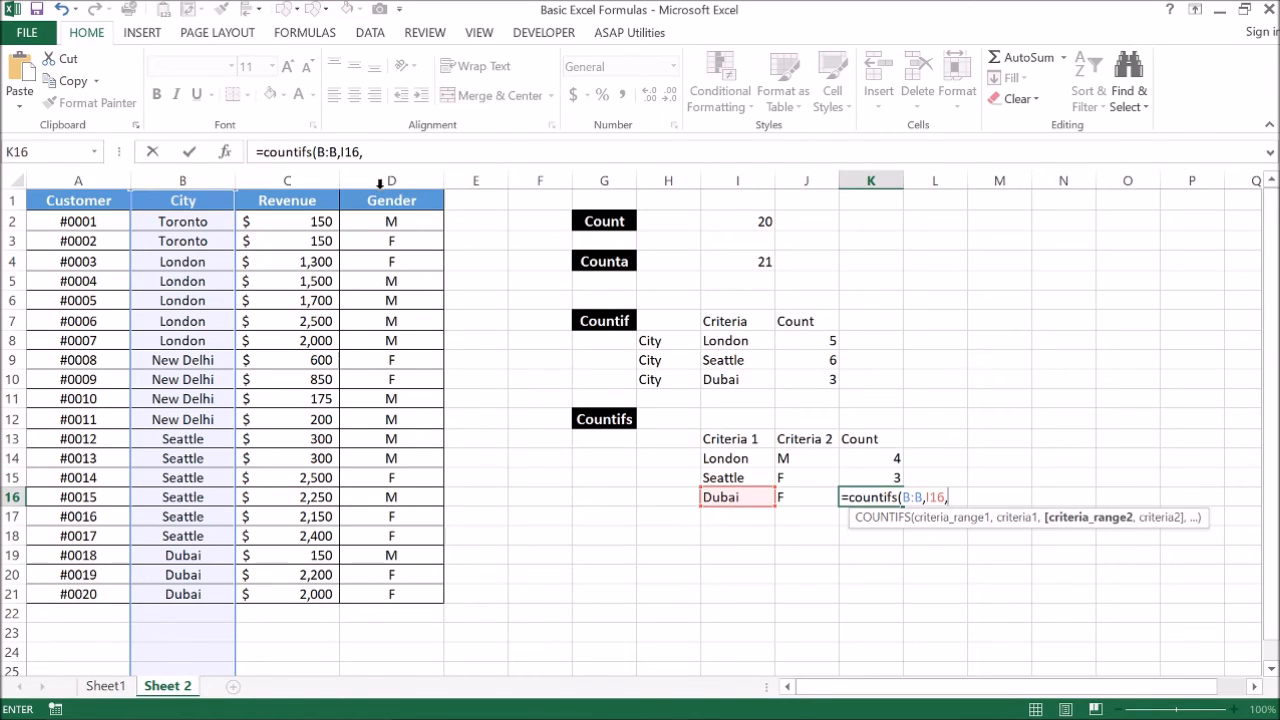
{"action": "left_click", "coordinate": [381, 184]}
{"action": "type", "text": ","}
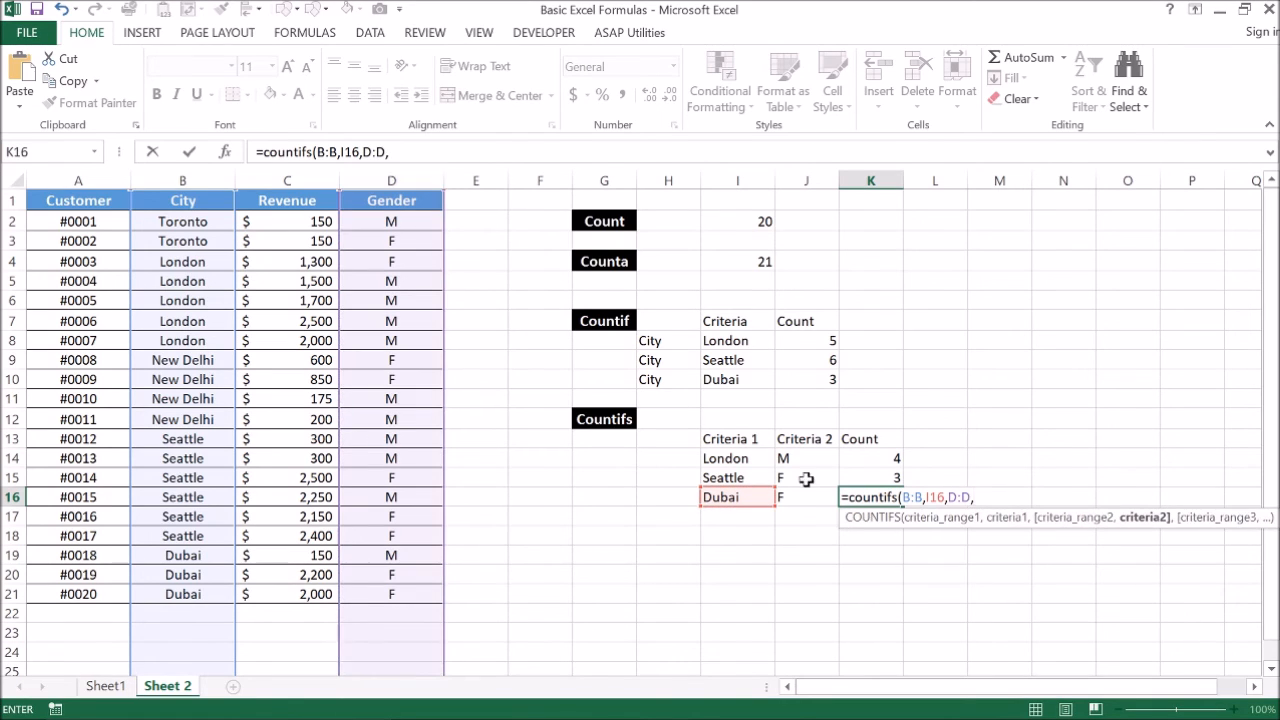
{"action": "left_click", "coordinate": [808, 499]}
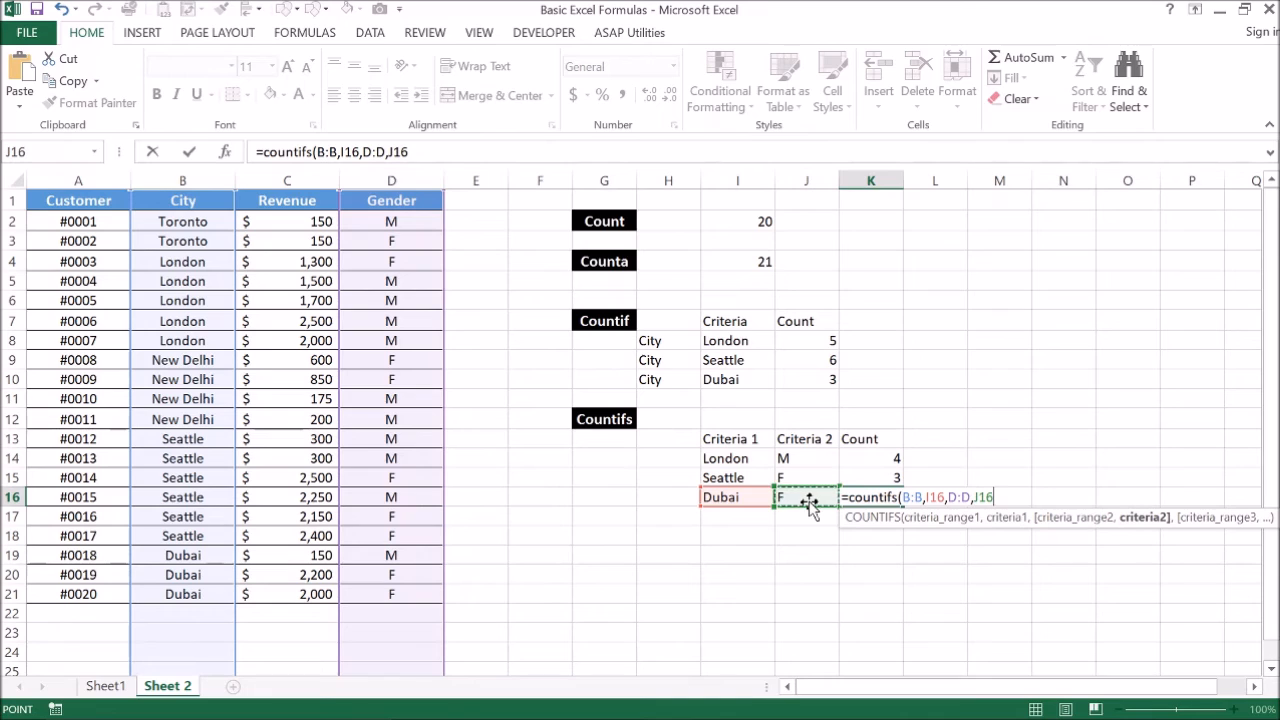
{"action": "type", "text": ")"}
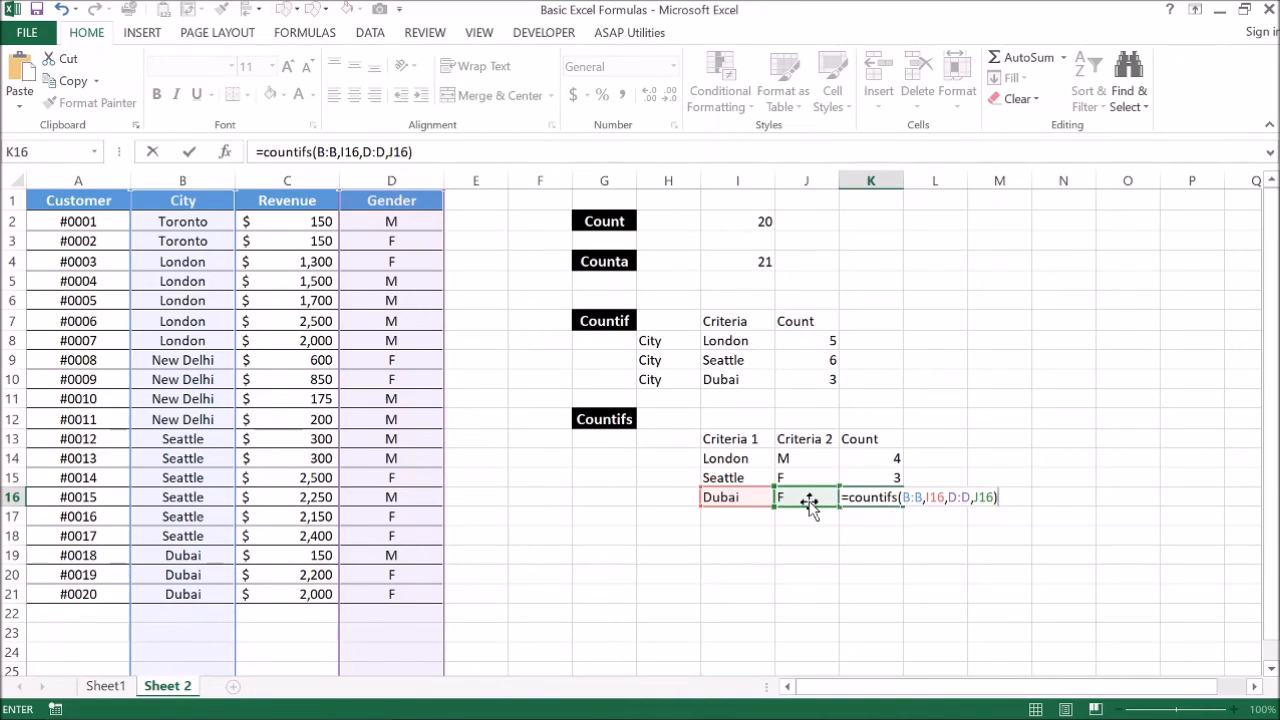
{"action": "key", "text": "Return"}
{"action": "key", "text": "Up"}
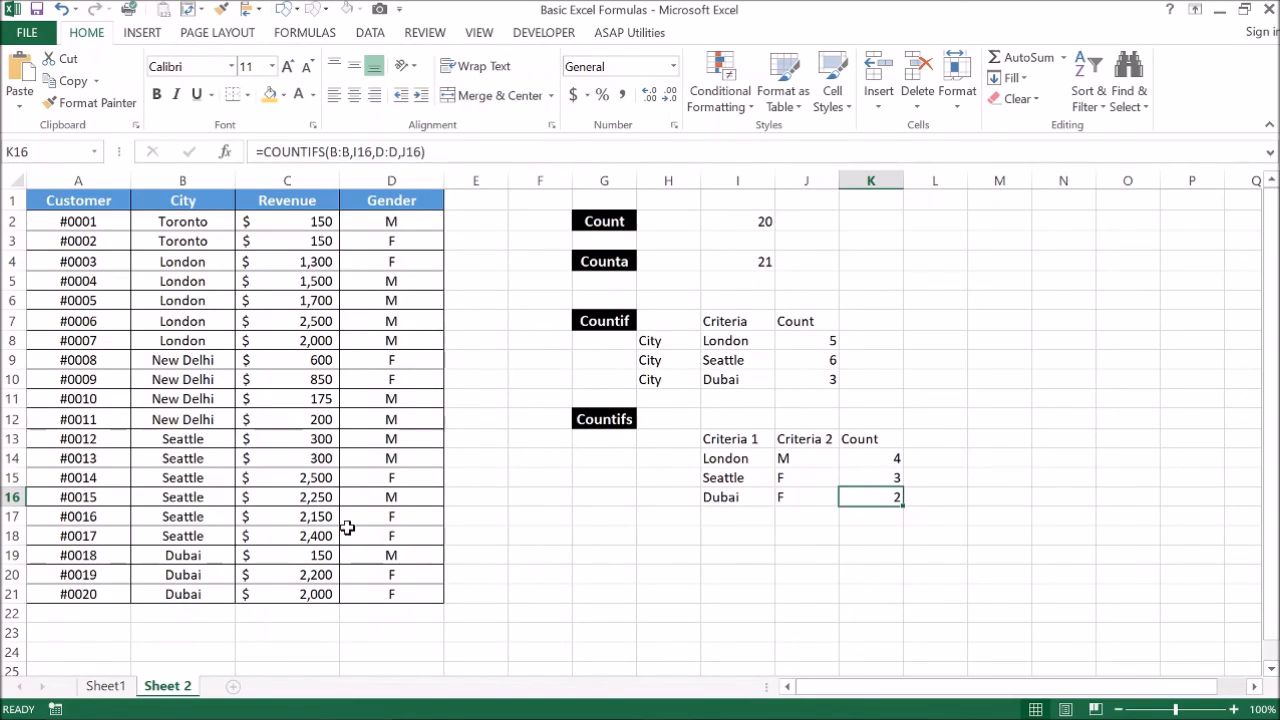
Start a new record in row 22 with City Dubai in B22 and the next sequential customer number in A22
{"action": "left_click", "coordinate": [201, 609]}
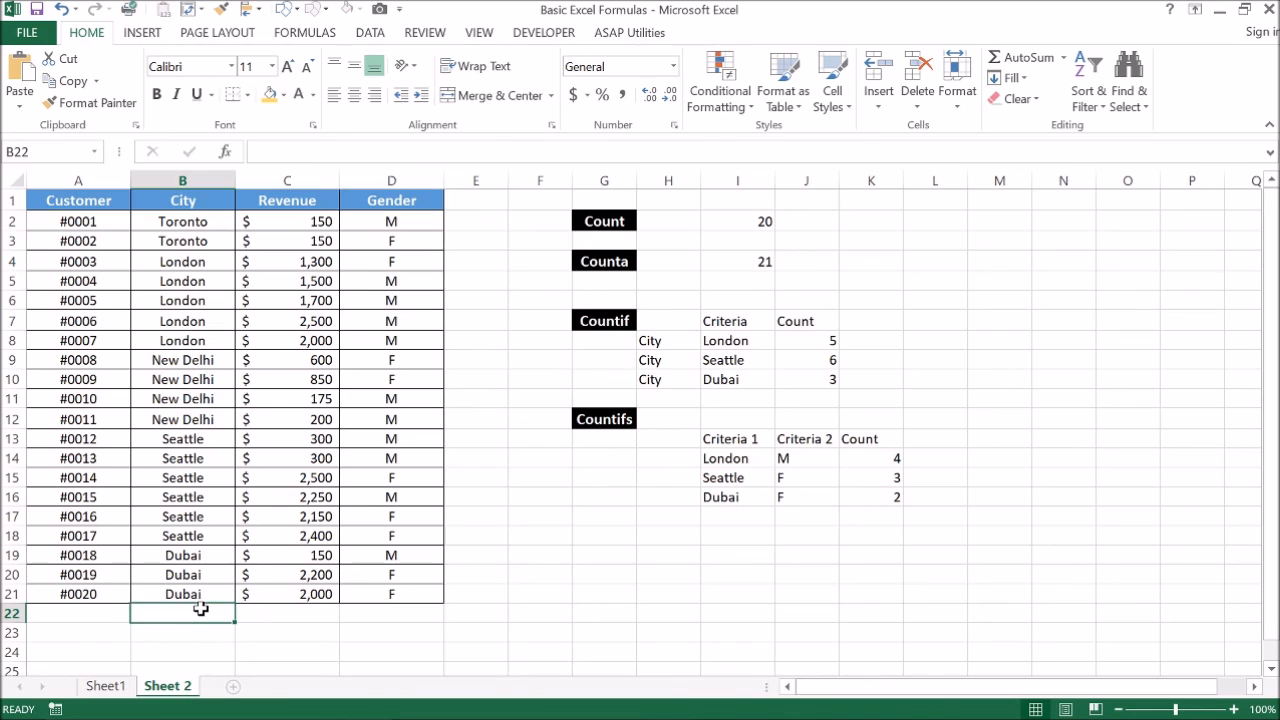
{"action": "type", "text": "Dubai"}
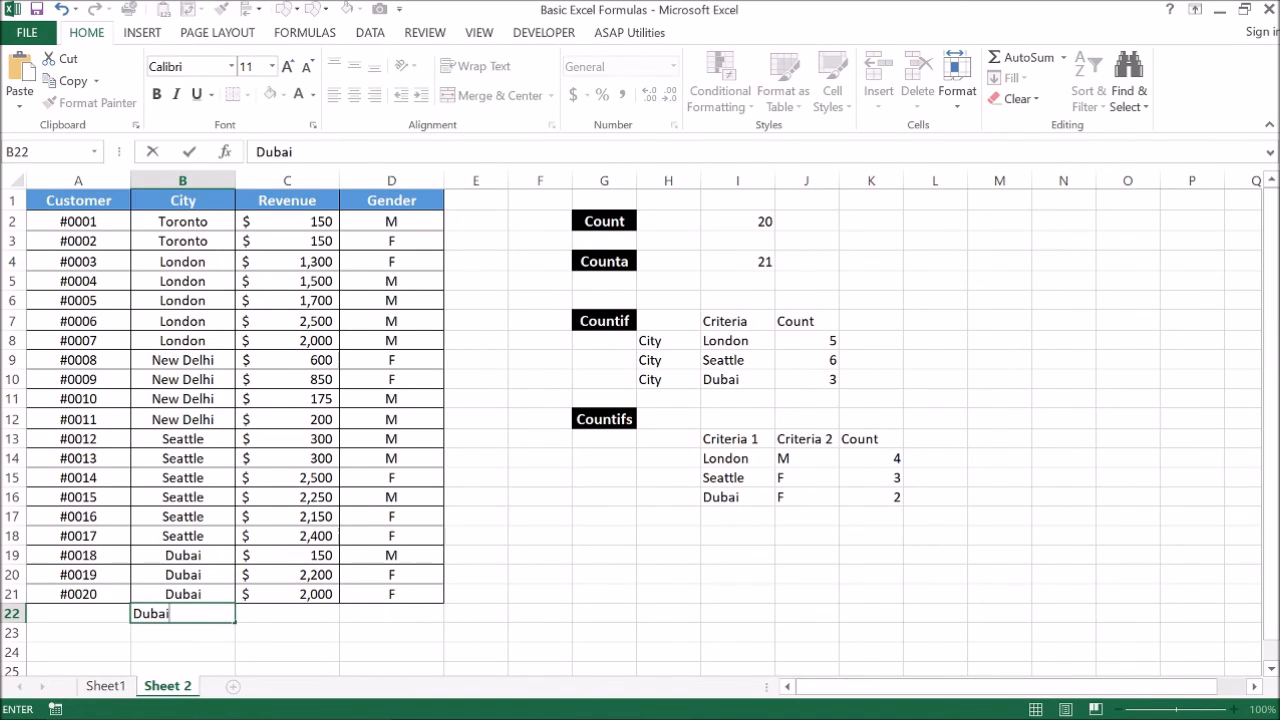
{"action": "key", "text": "ctrl+Return"}
{"action": "key", "text": "Left"}
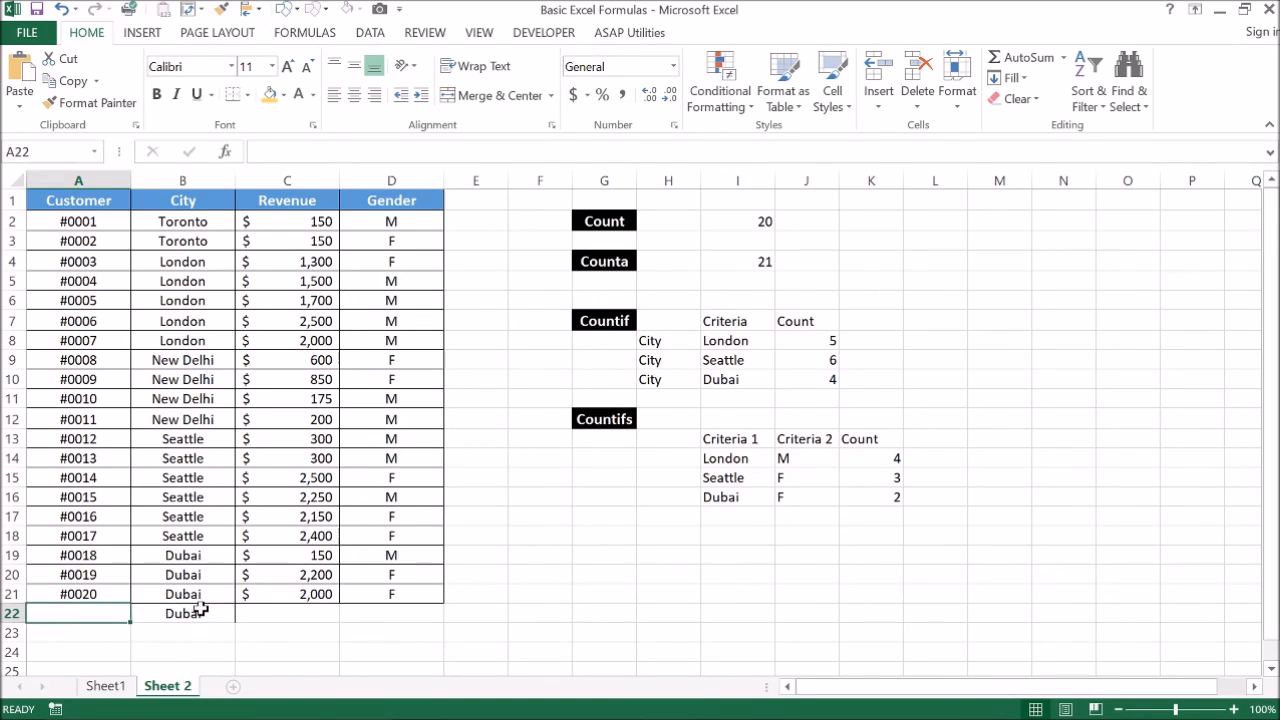
{"action": "type", "text": "#0021"}
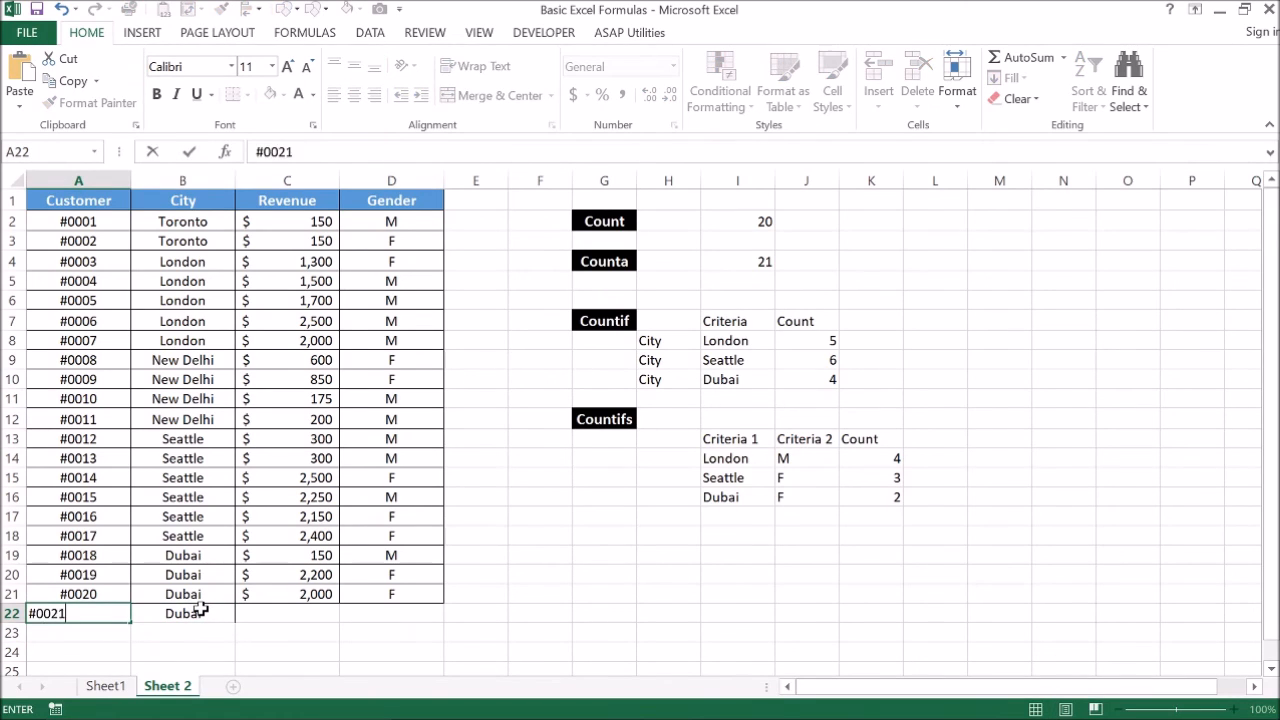
{"action": "key", "text": "Tab"}
Complete the new Dubai record in row 22 with Revenue 0 in C22 and Gender F in D22
{"action": "key", "text": "Tab"}
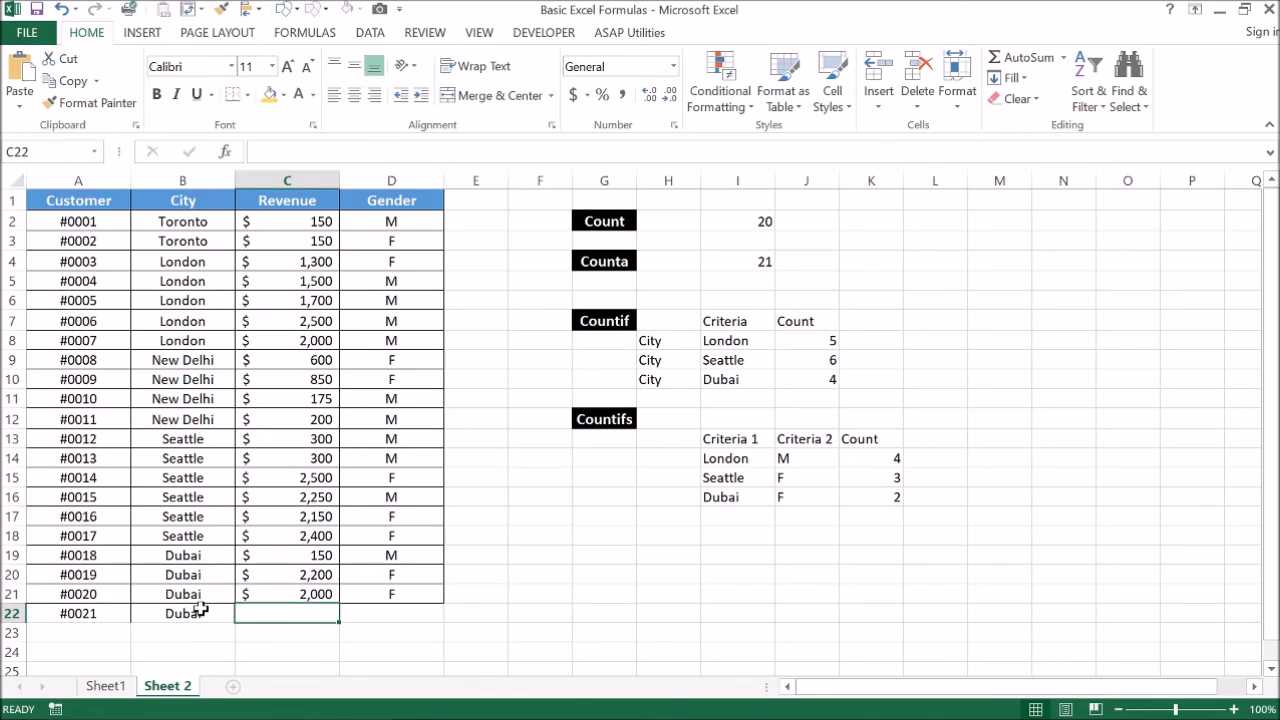
{"action": "type", "text": "0"}
{"action": "key", "text": "Tab"}
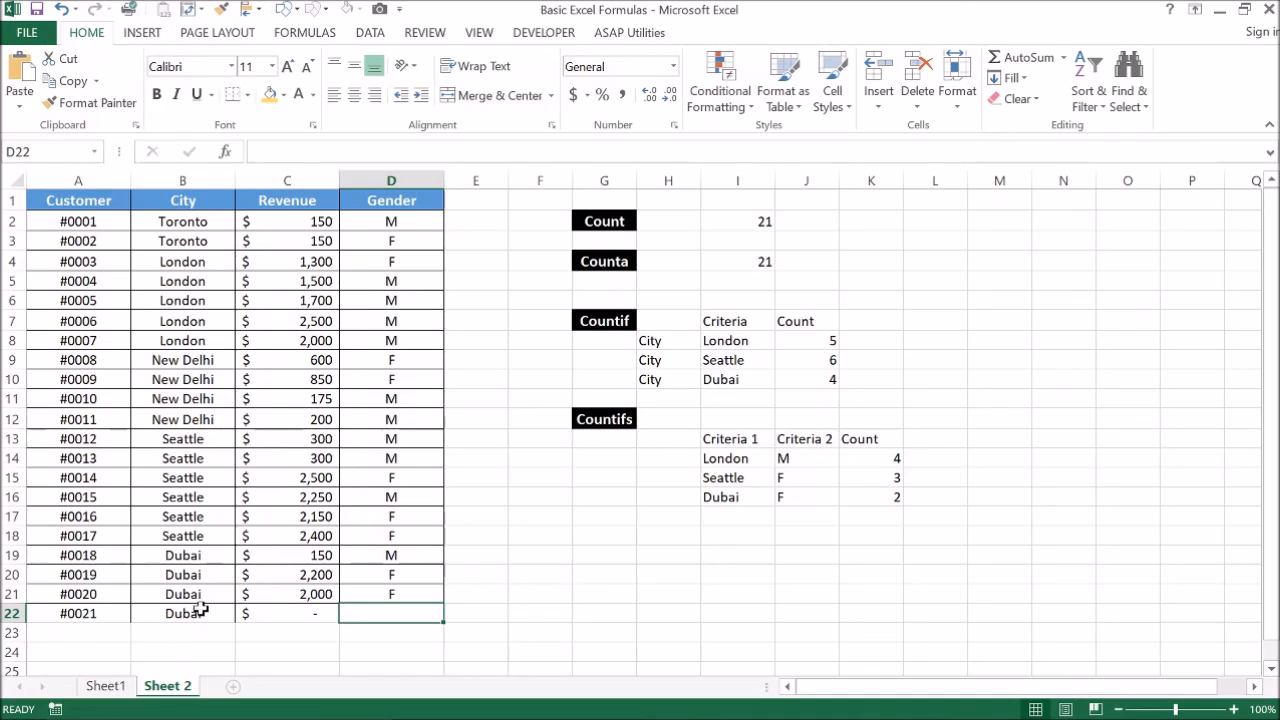
{"action": "type", "text": "F"}
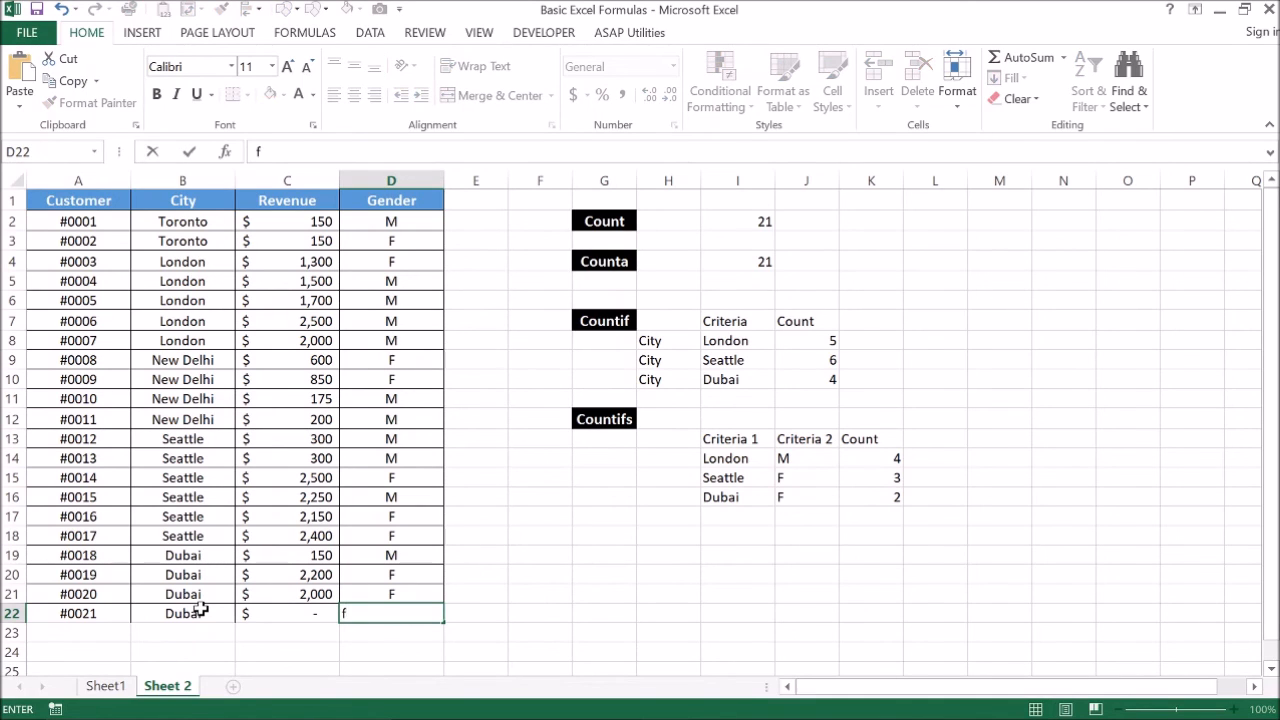
{"action": "key", "text": "Return"}
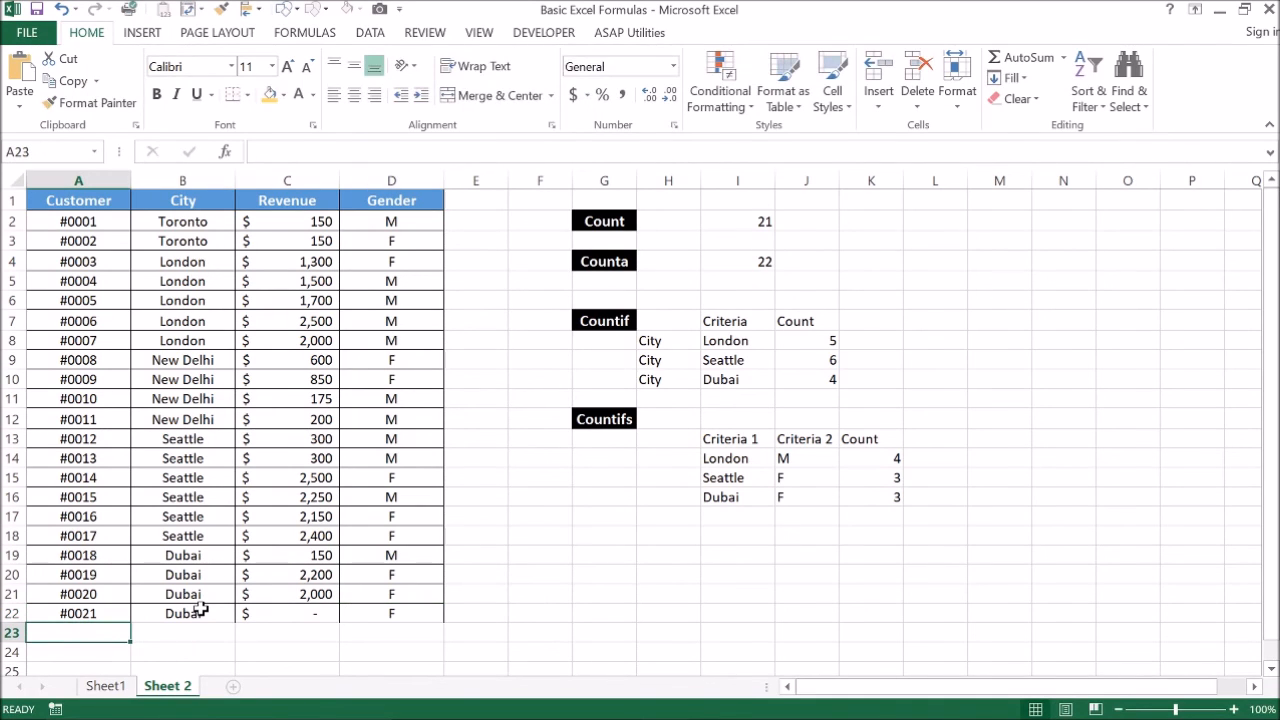